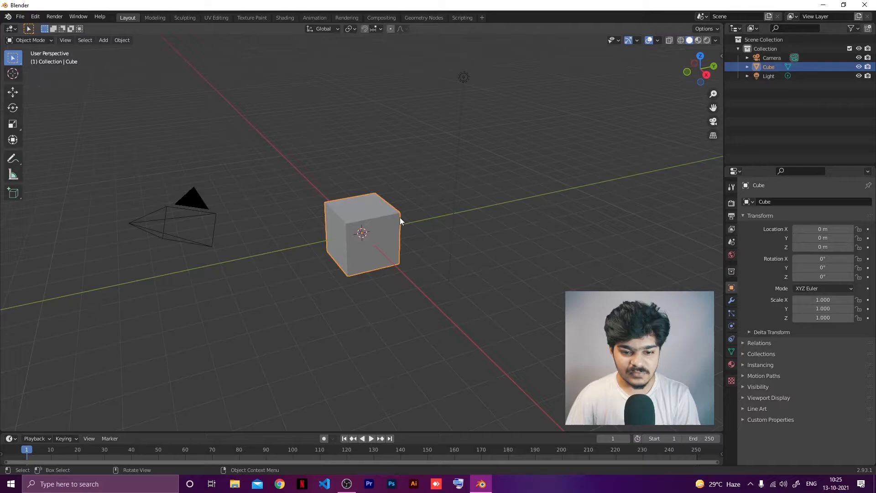
# - Delete the default cube and add a plane mesh at the world origin
pyautogui.press('Delete')
pyautogui.hotkey('shift', 'a')
pyautogui.moveTo(399, 217)
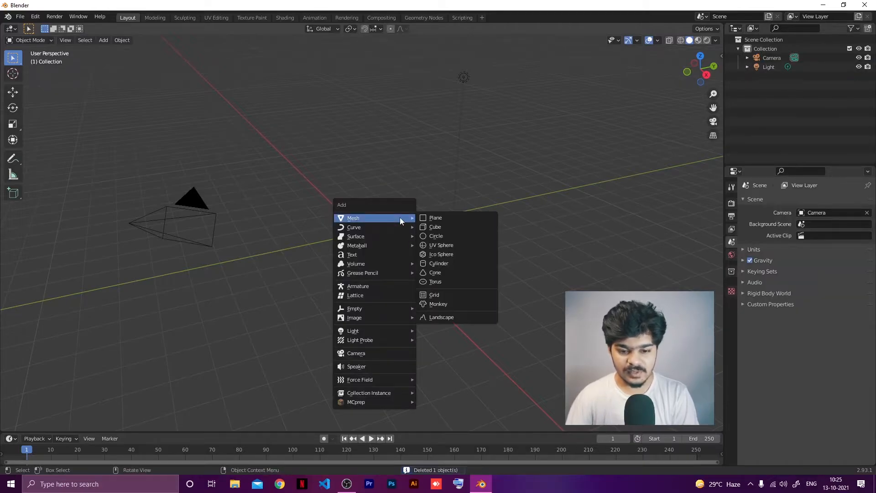
pyautogui.click(442, 217)
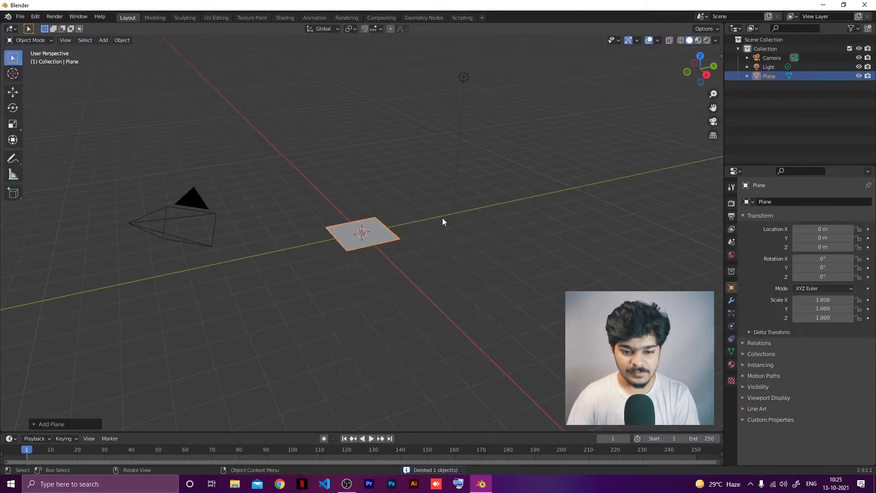
pyautogui.click(103, 39)
pyautogui.moveTo(123, 50)
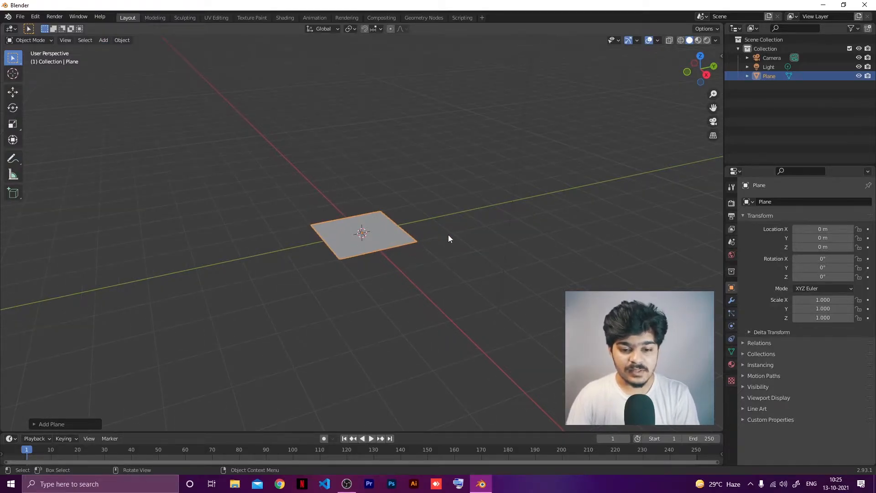
# - In Edit Mode, rotate the whole plane mesh 90° about the global Y axis
pyautogui.moveTo(448, 238); pyautogui.dragTo(464, 238, button='middle')
pyautogui.press('Tab')
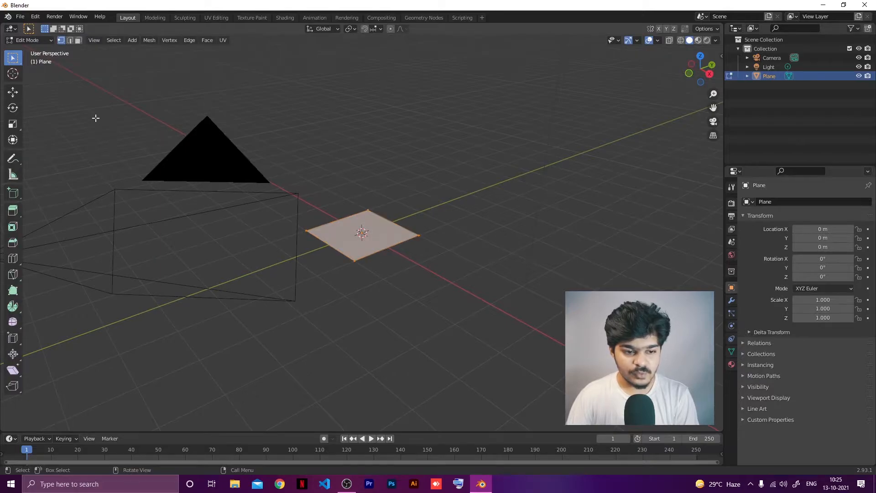
pyautogui.click(34, 40)
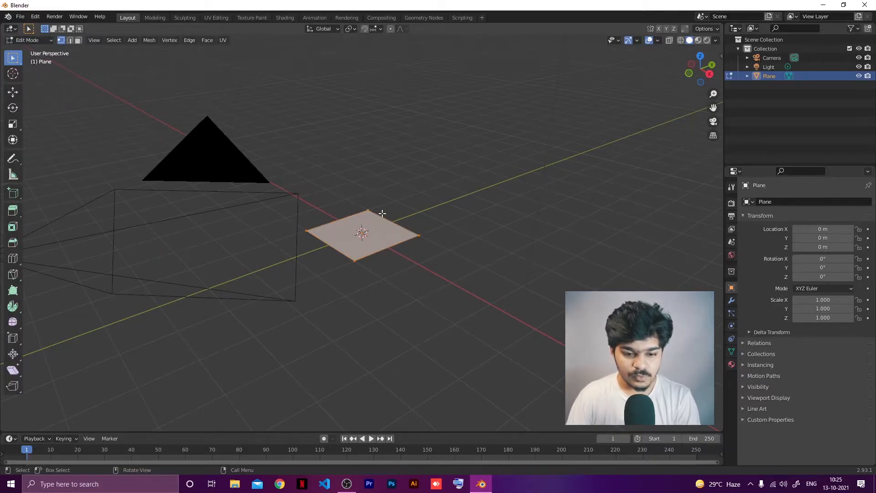
pyautogui.press('r')
pyautogui.write('y')
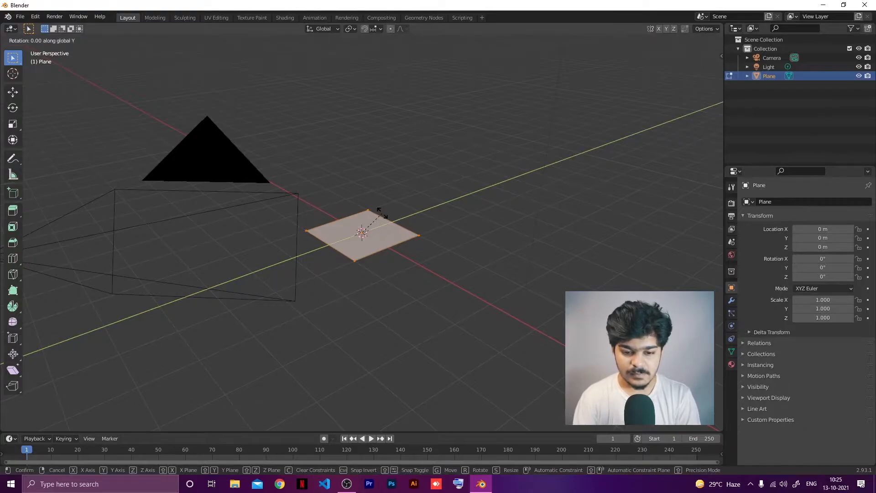
pyautogui.write('90')
pyautogui.press('Return')
# - Move the upright plane mesh 1 m up along the Z axis
pyautogui.write('g')
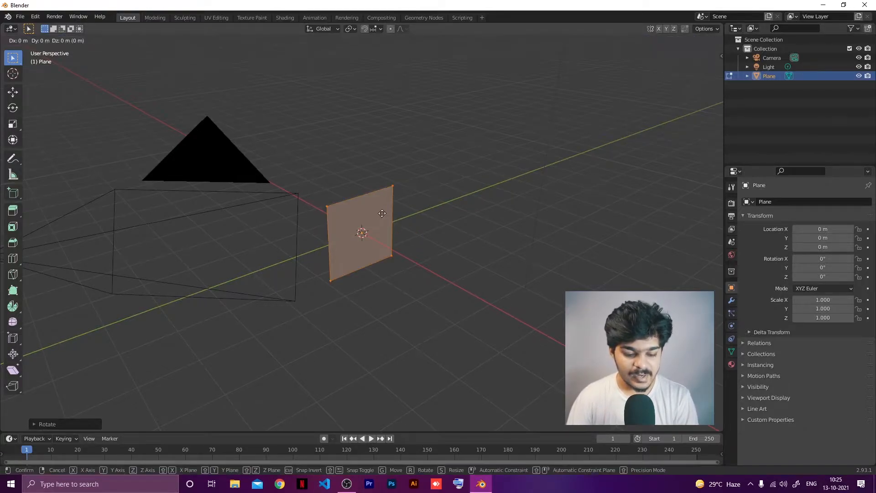
pyautogui.write('z1')
pyautogui.press('Return')
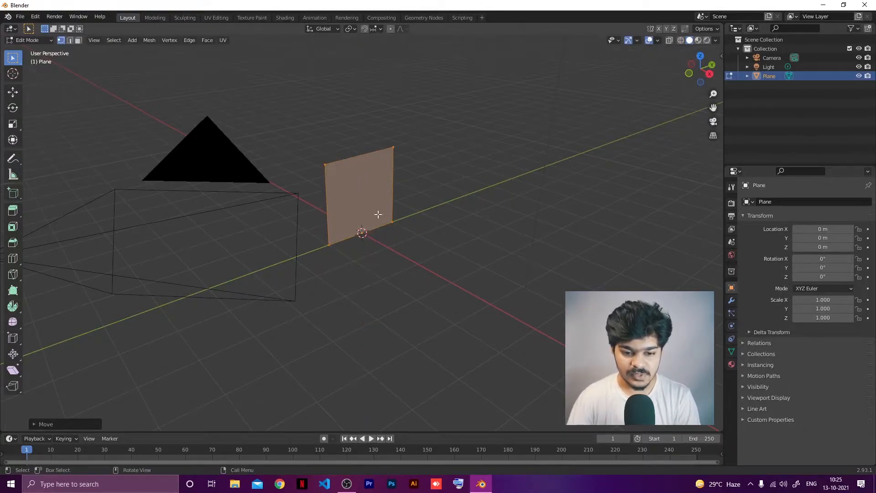
# - Subdivide the plane mesh with 20 cuts
pyautogui.moveTo(365, 190); pyautogui.dragTo(347, 188, button='middle')
pyautogui.scroll(3, 354, 198)
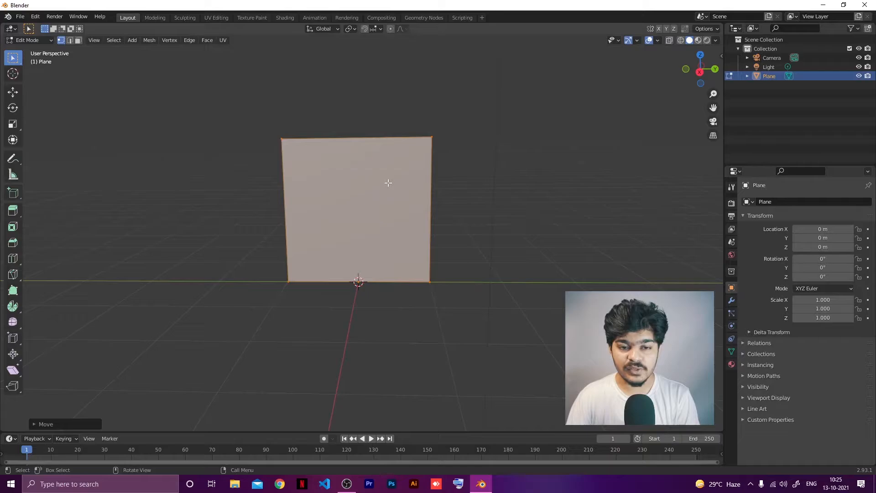
pyautogui.rightClick(357, 179)
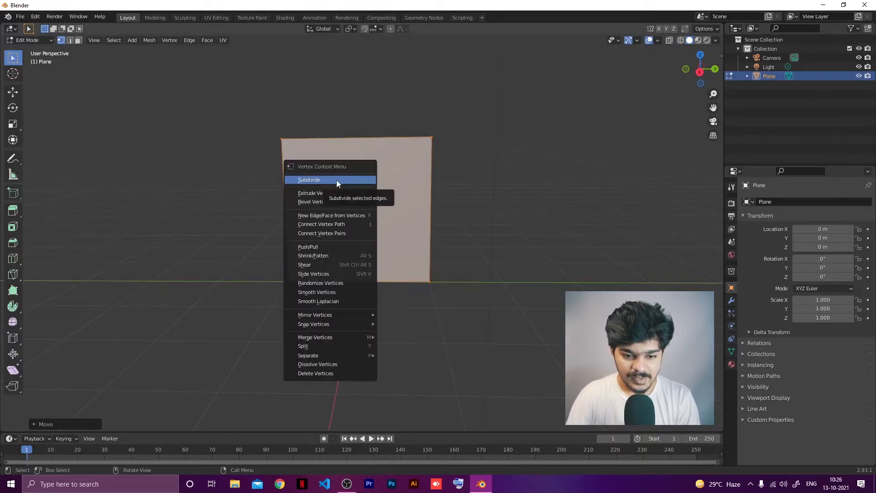
pyautogui.click(335, 180)
pyautogui.click(39, 422)
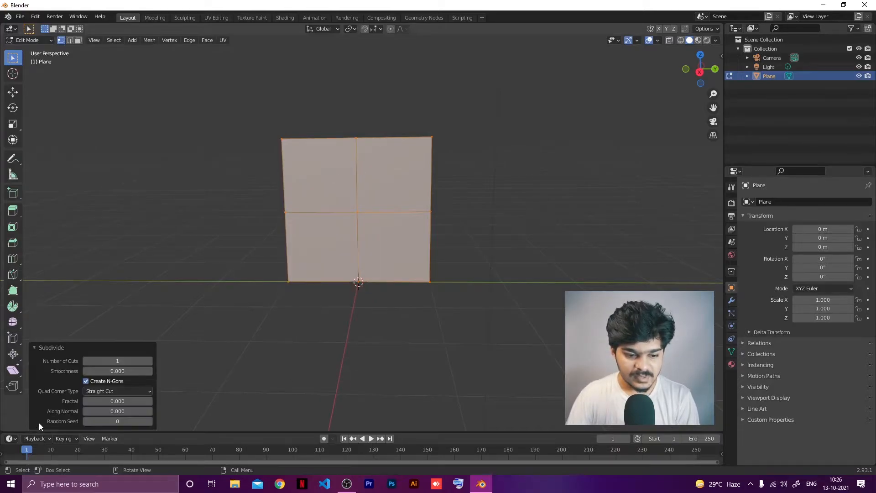
pyautogui.click(100, 361)
pyautogui.write('20')
pyautogui.press('Return')
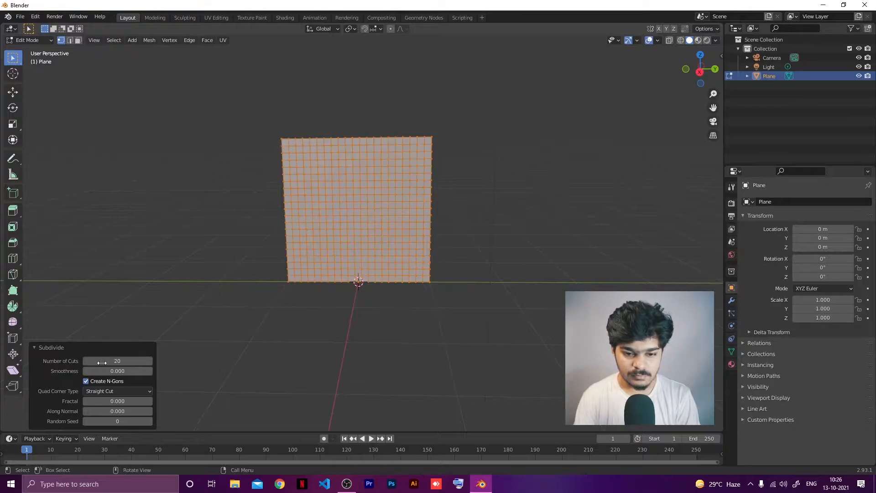
# - Assign only the top row of the plane's vertices to a new vertex group named Pin
pyautogui.click(197, 172)
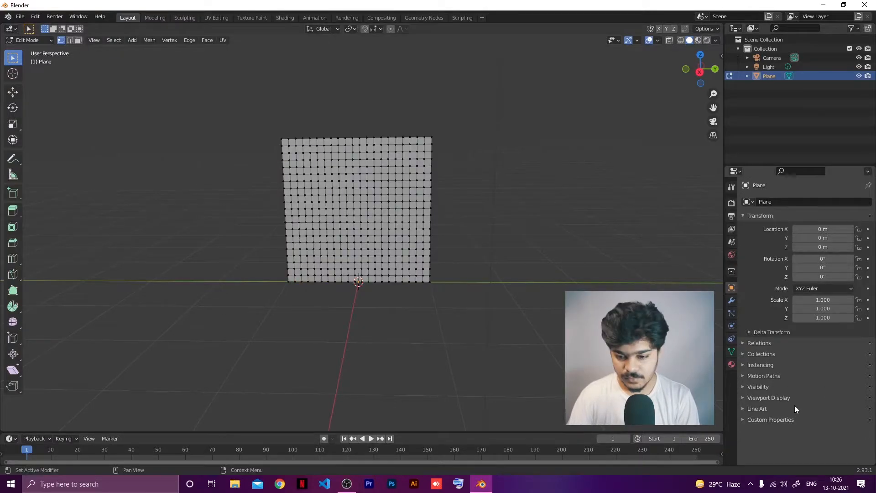
pyautogui.click(730, 350)
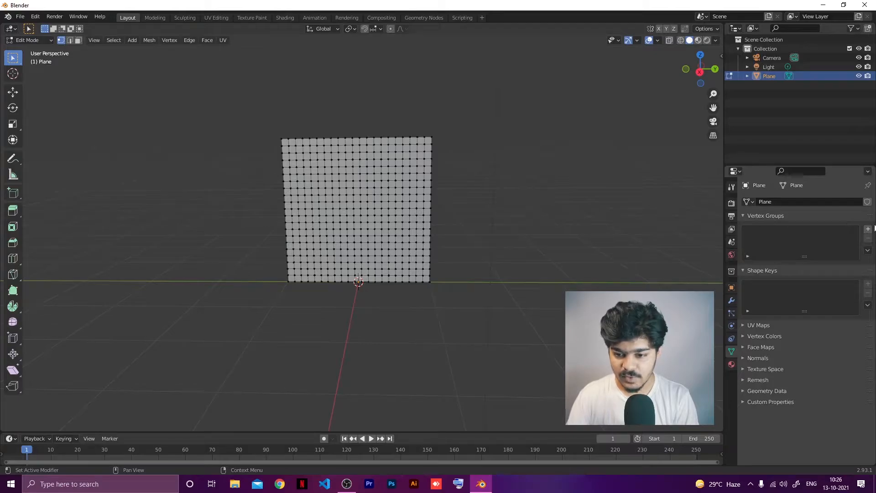
pyautogui.moveTo(267, 119); pyautogui.dragTo(446, 141)
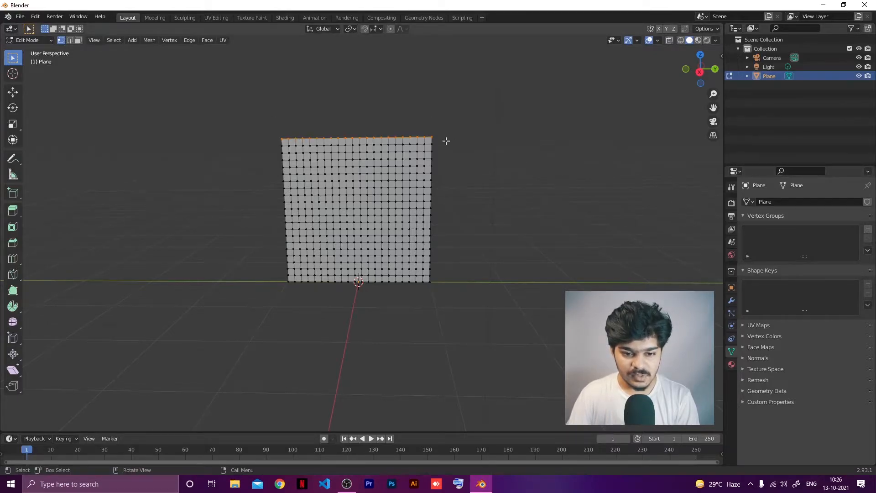
pyautogui.moveTo(247, 129); pyautogui.dragTo(295, 153, button='middle')
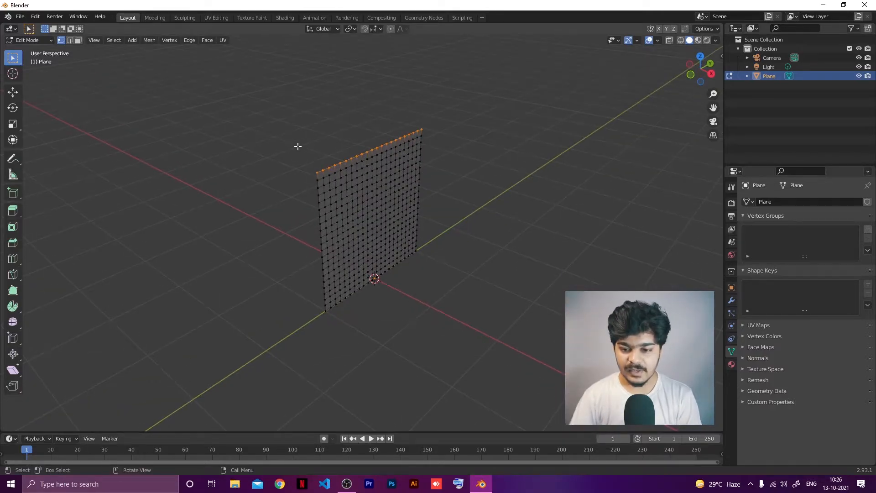
pyautogui.click(867, 229)
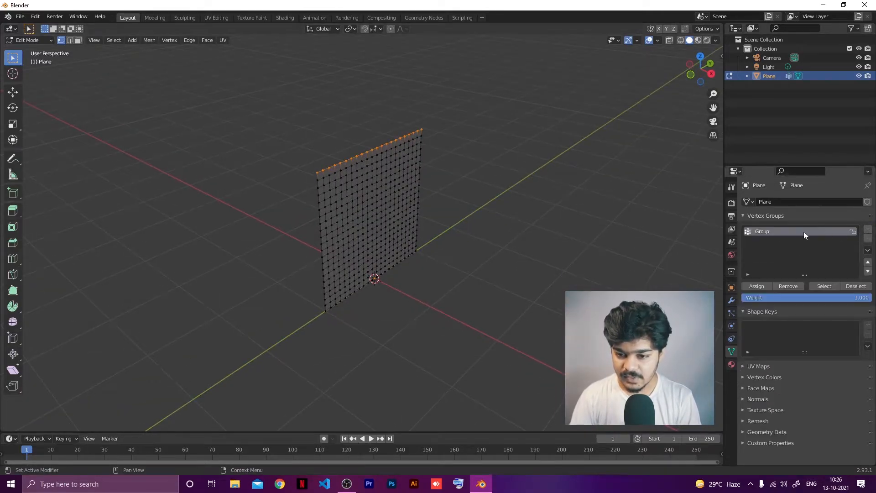
pyautogui.doubleClick(781, 231)
pyautogui.write('Pin')
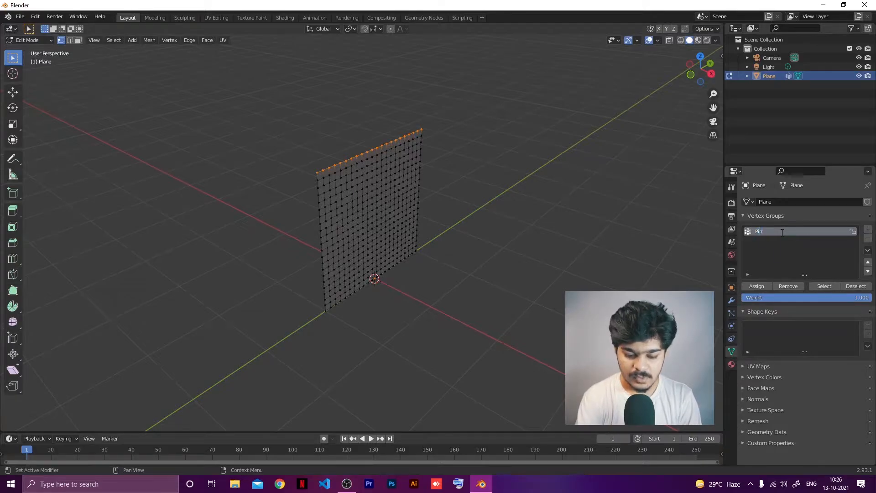
pyautogui.press('Return')
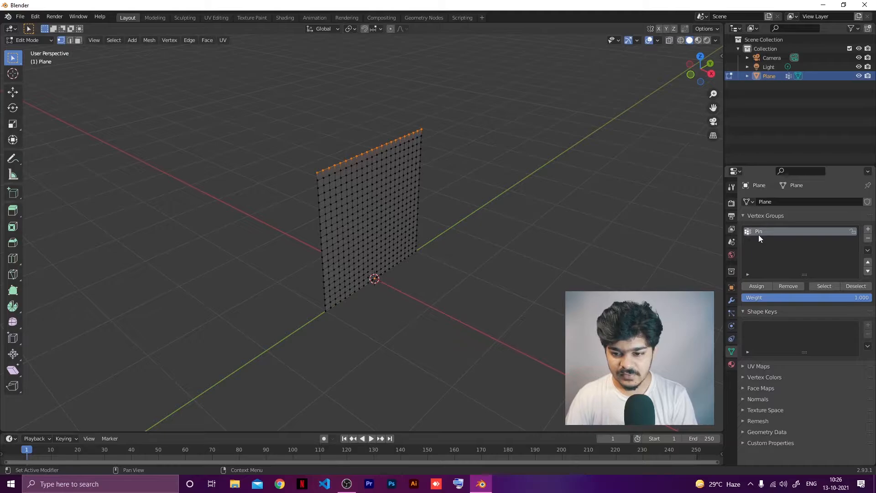
# - Check which vertices belong to the Pin group by deselecting and reselecting its members
pyautogui.click(848, 286)
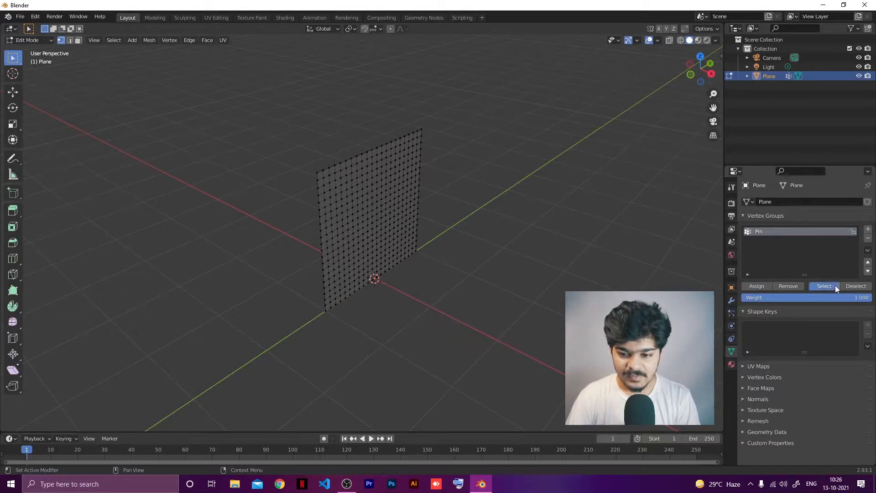
pyautogui.click(834, 286)
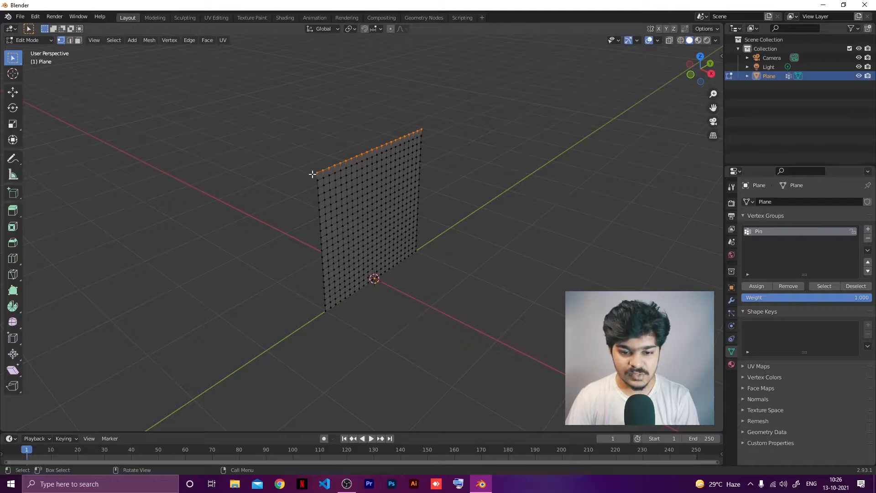
pyautogui.moveTo(309, 166); pyautogui.dragTo(292, 141, button='middle')
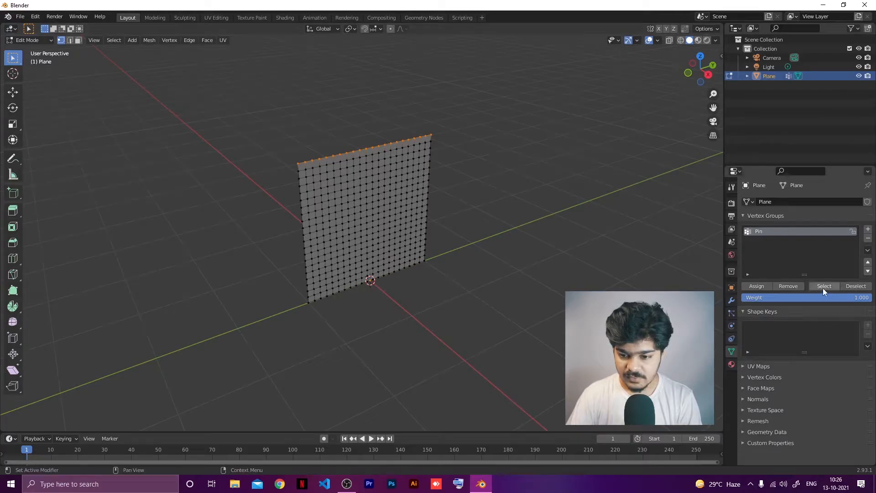
pyautogui.click(851, 285)
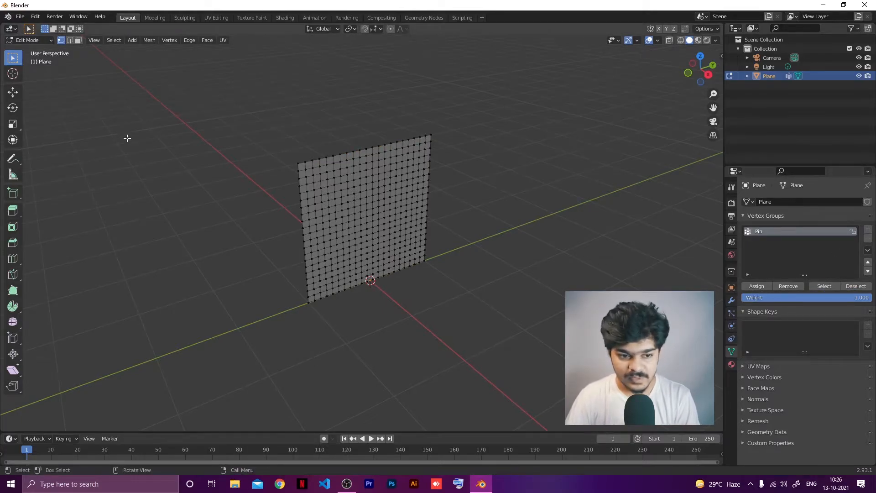
# - Return the plane from Edit Mode to Object Mode
pyautogui.click(32, 41)
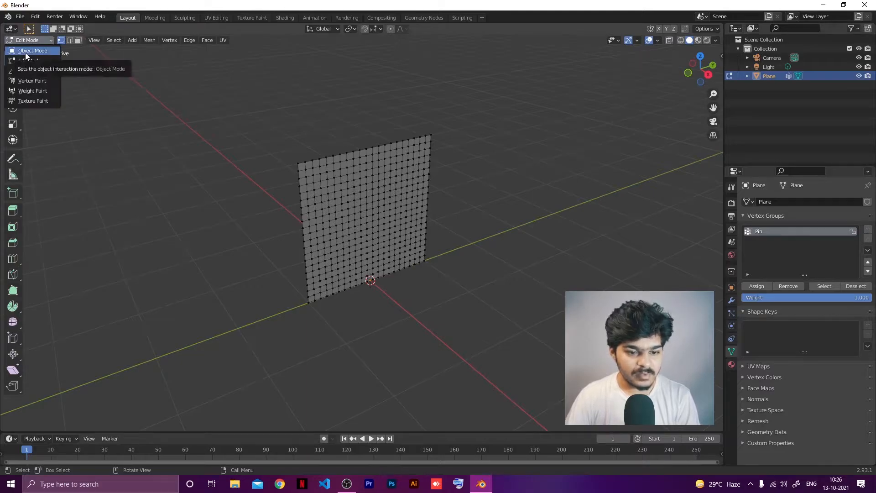
pyautogui.click(25, 53)
pyautogui.moveTo(78, 74); pyautogui.dragTo(63, 54, button='middle')
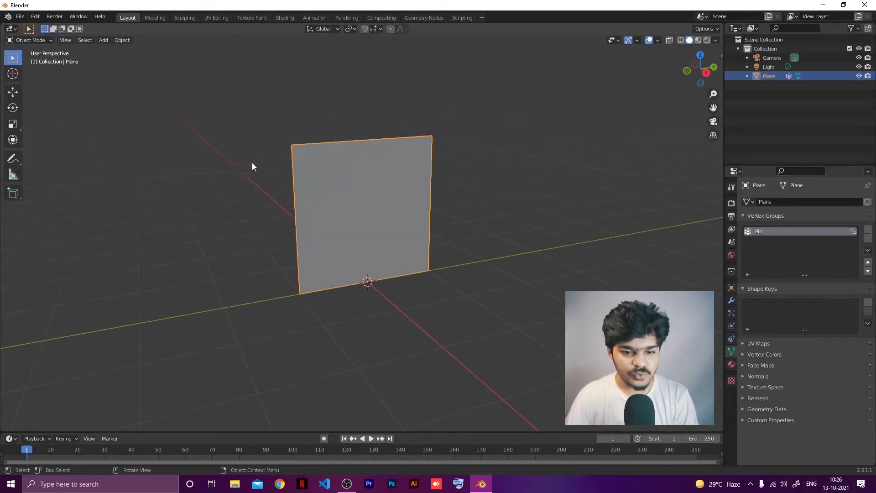
pyautogui.moveTo(396, 195); pyautogui.dragTo(433, 194, button='middle')
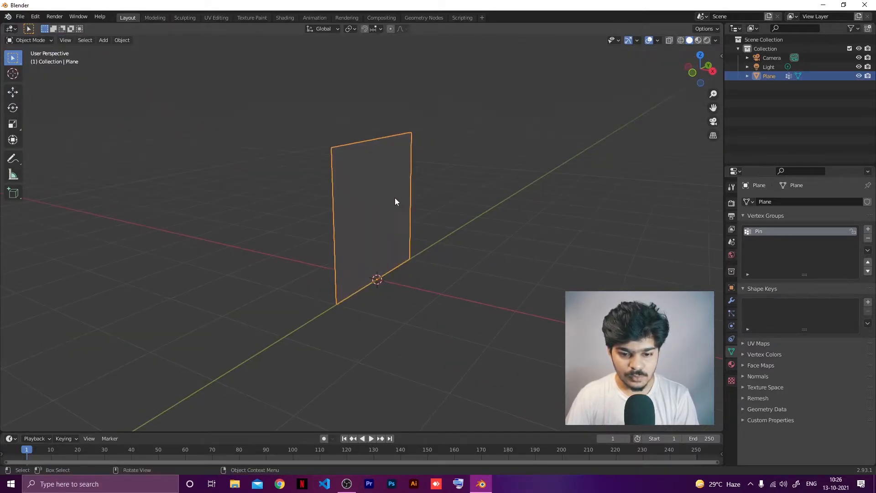
pyautogui.press('Tab')
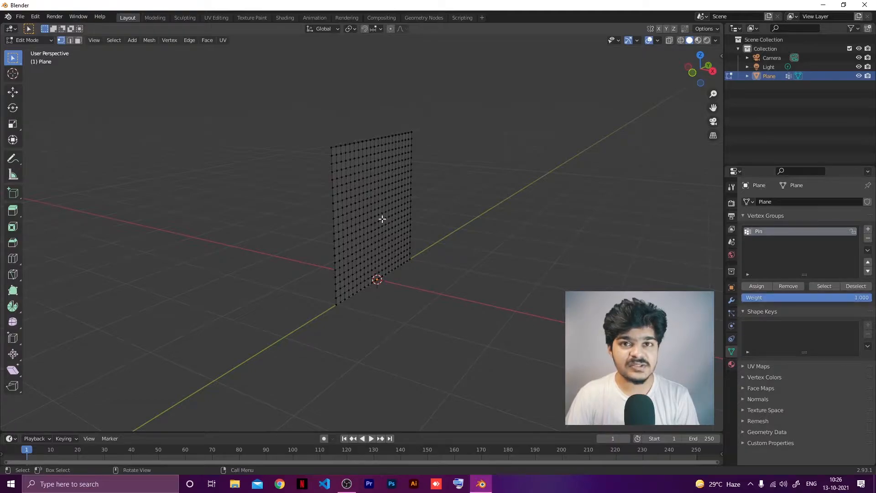
pyautogui.press('Tab')
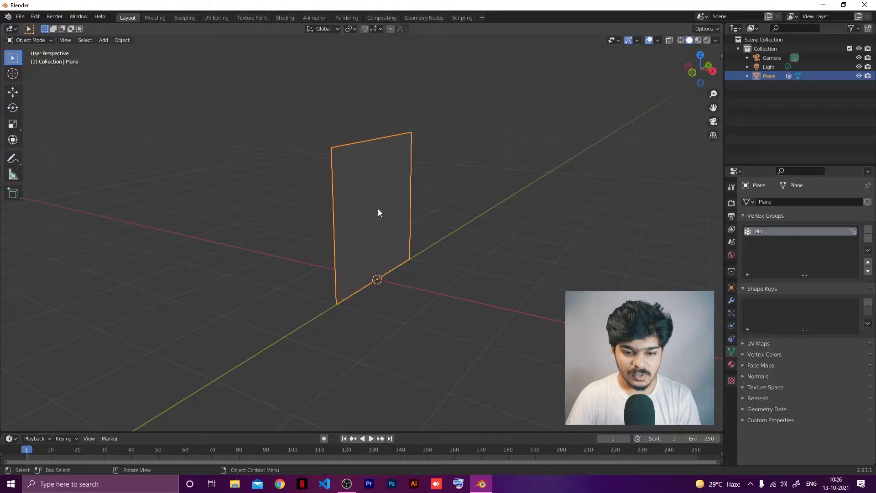
# - Add cloth physics to the plane
pyautogui.moveTo(374, 206); pyautogui.dragTo(335, 181, button='middle')
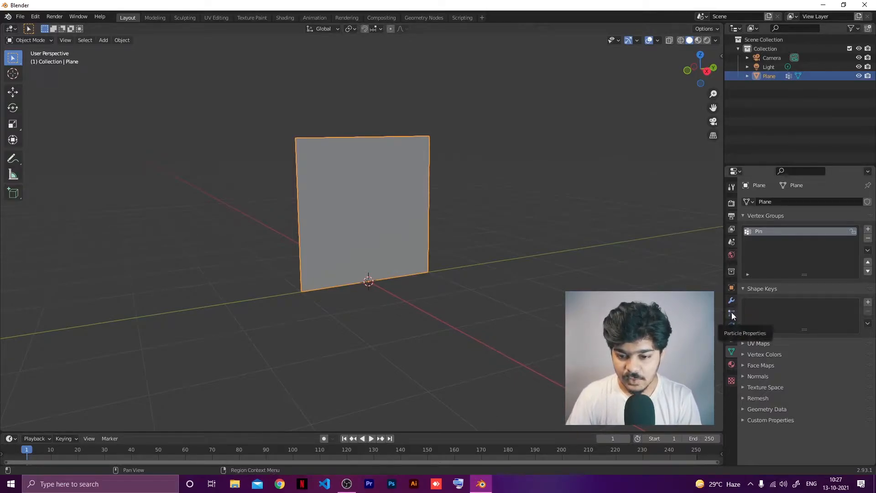
pyautogui.click(729, 325)
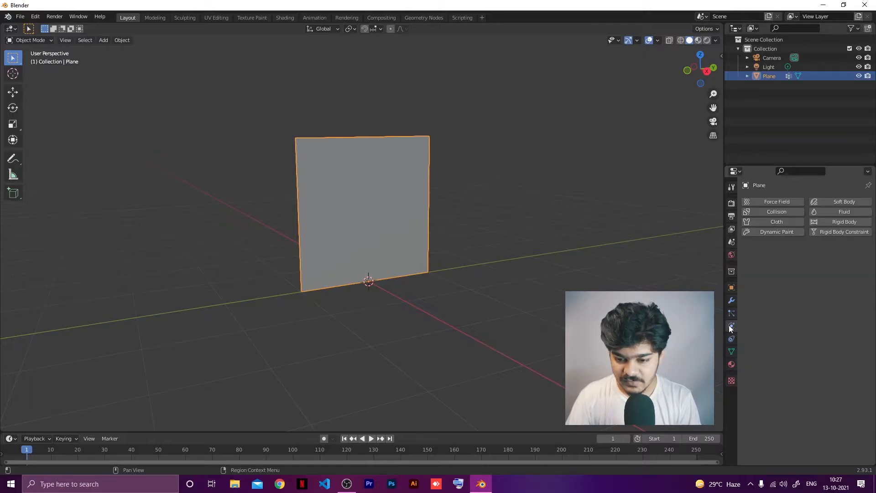
pyautogui.click(774, 224)
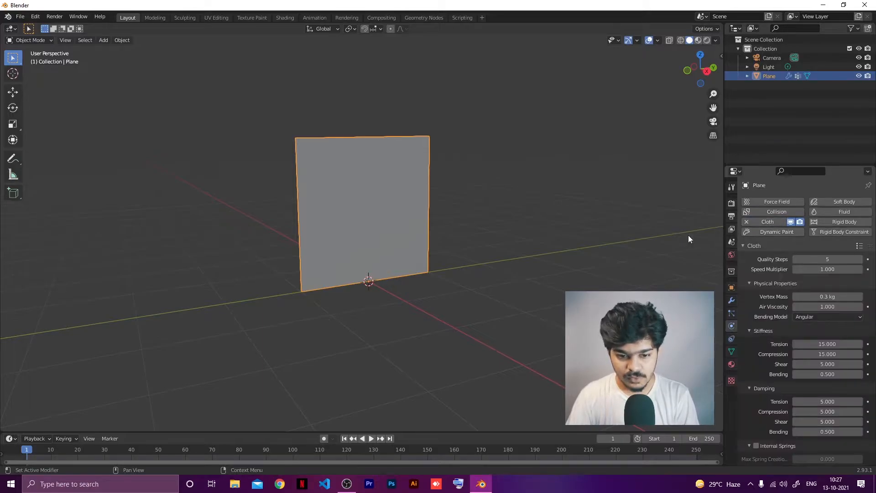
# - Set the vertex group Pin as the pin group in the cloth's shape settings
pyautogui.scroll(-2, 789, 288)
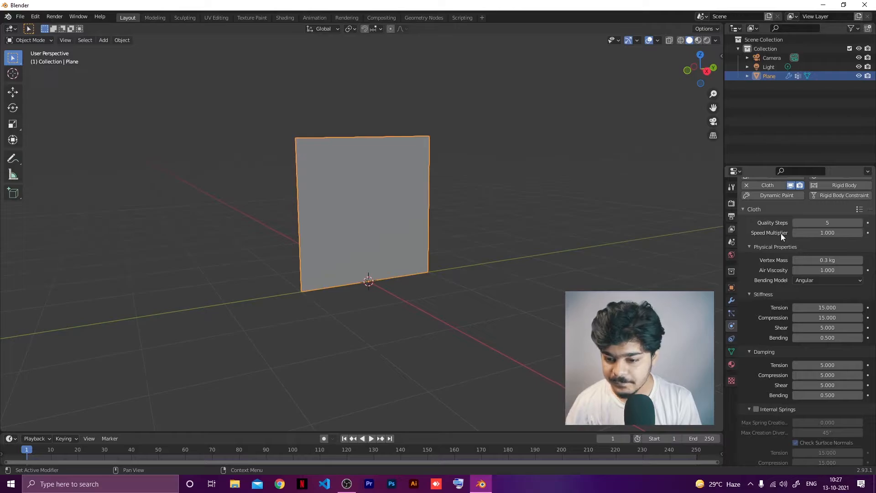
pyautogui.scroll(-8, 809, 280)
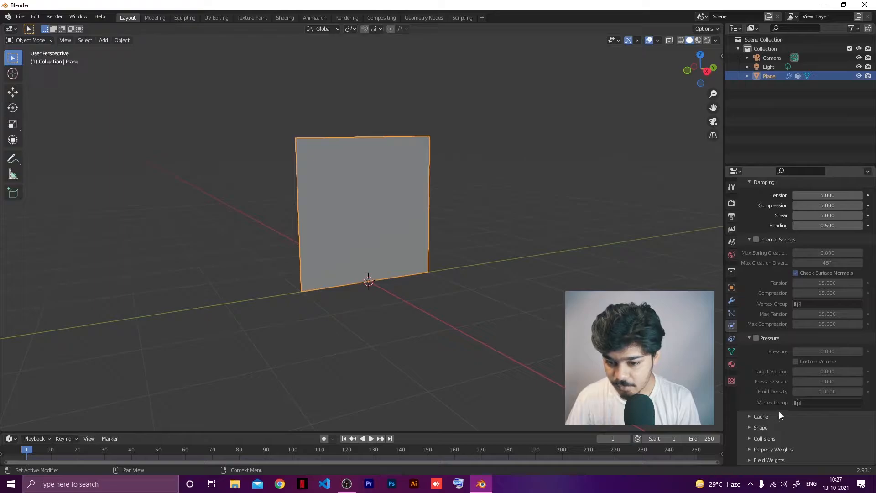
pyautogui.click(754, 426)
pyautogui.scroll(-4, 776, 402)
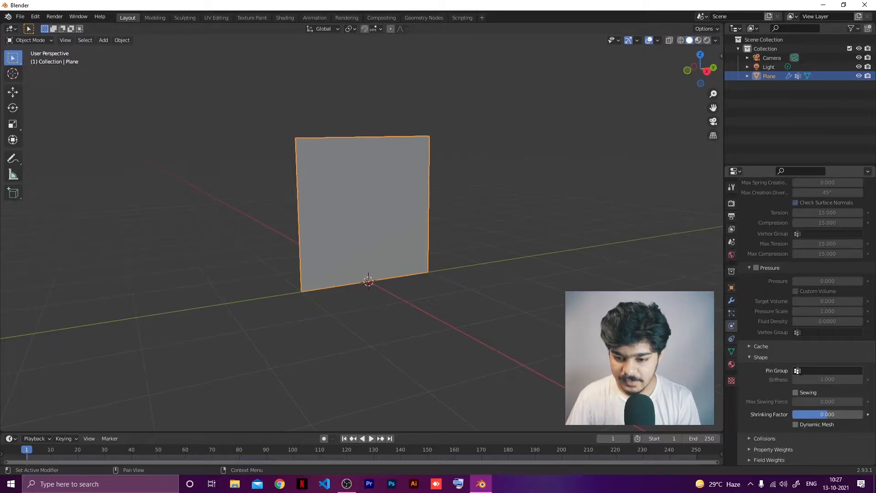
pyautogui.click(798, 371)
pyautogui.click(778, 277)
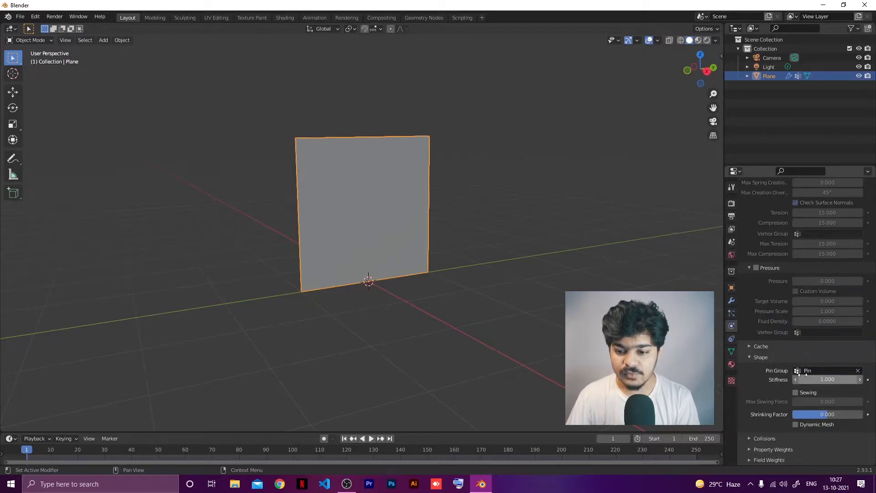
# - Keep the Pin vertex group assigned as the cloth's pin group and enable Self Collisions in the cloth's collision settings
pyautogui.click(821, 370)
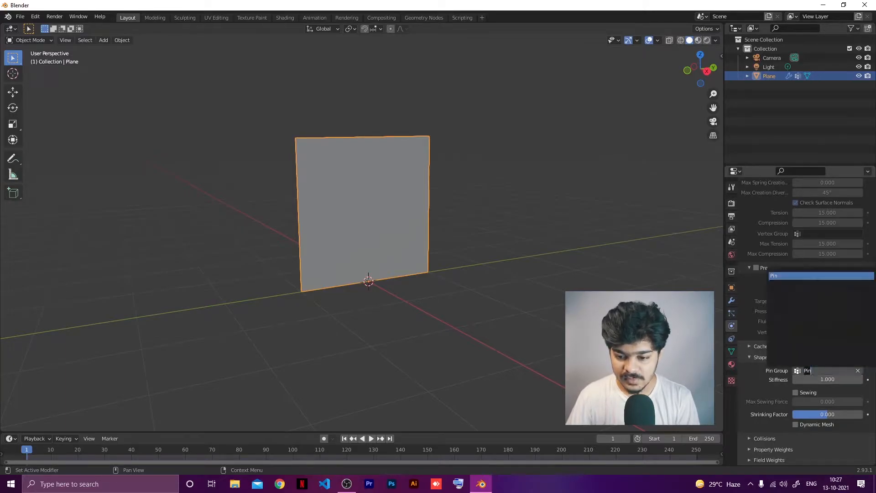
pyautogui.click(775, 276)
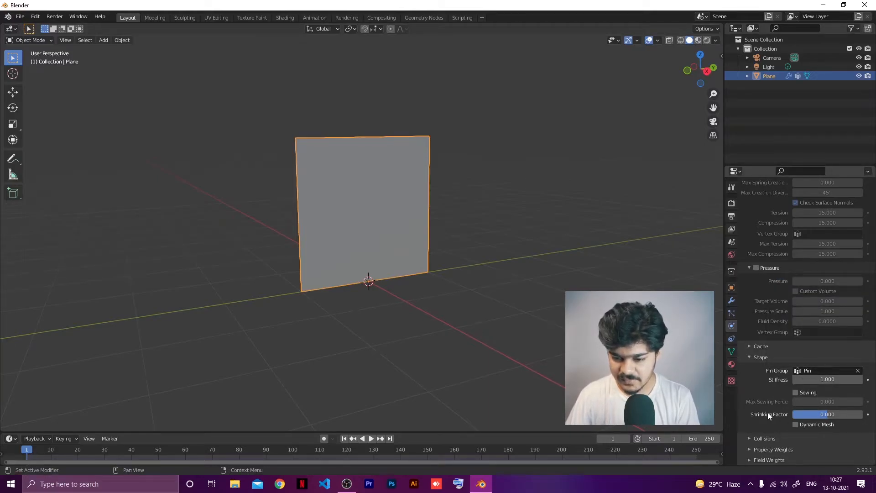
pyautogui.scroll(12, 766, 410)
pyautogui.scroll(-13, 763, 407)
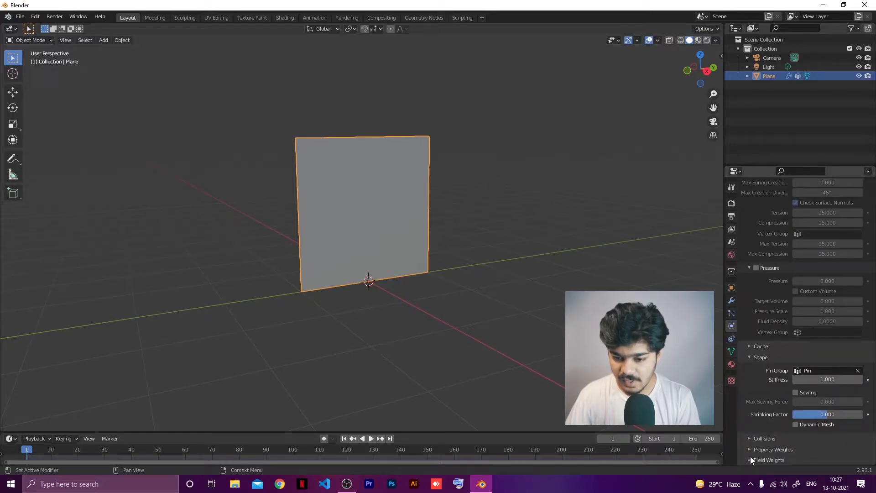
pyautogui.scroll(-2, 775, 429)
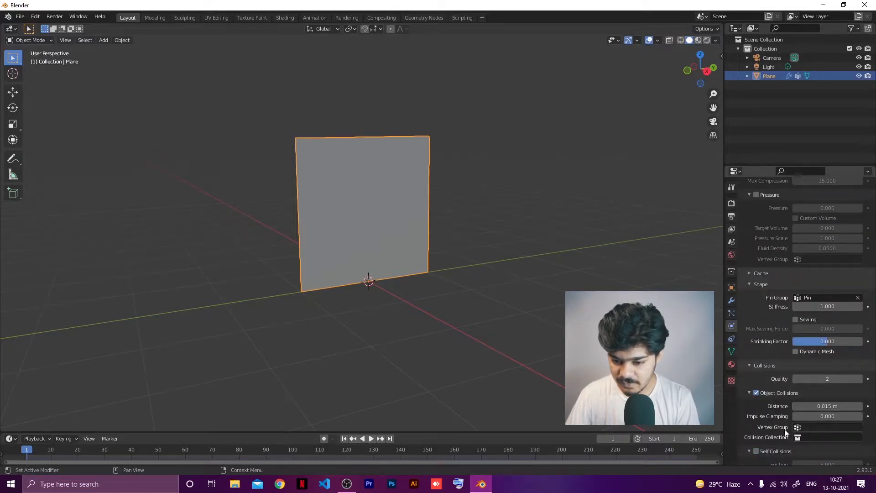
pyautogui.click(756, 433)
pyautogui.scroll(-2, 776, 424)
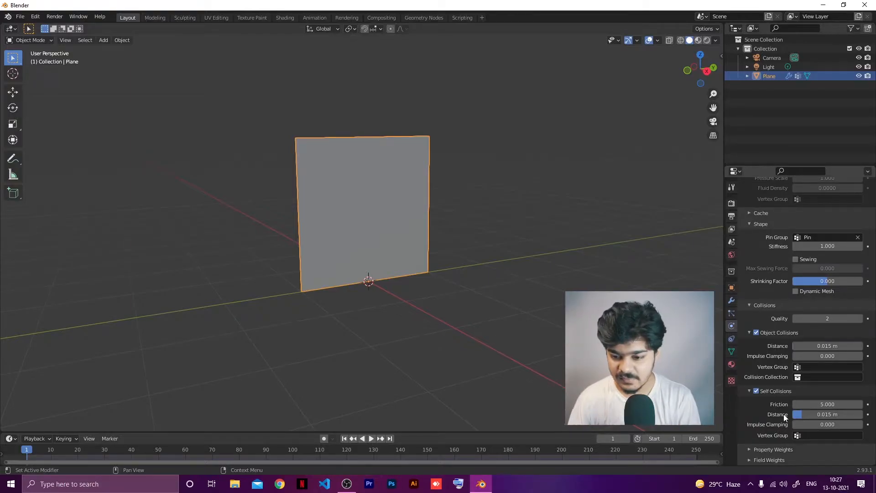
# - Add Collision physics to the plane alongside its cloth physics
pyautogui.scroll(20, 771, 364)
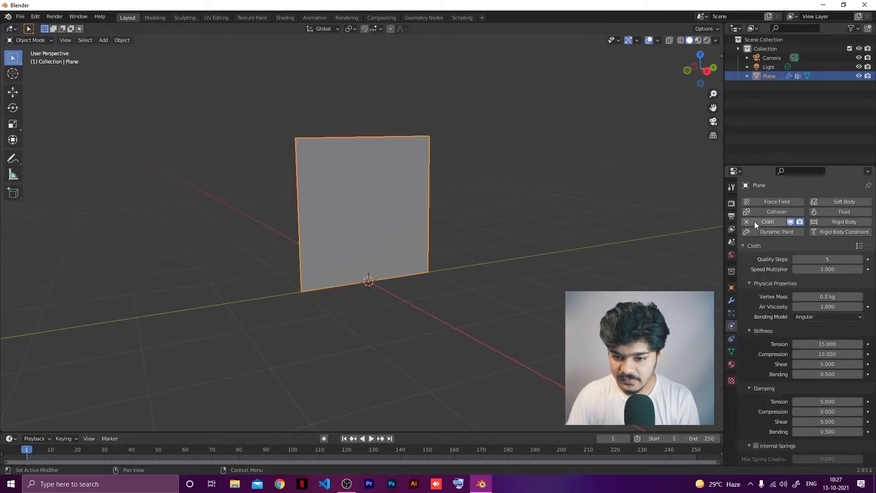
pyautogui.click(757, 214)
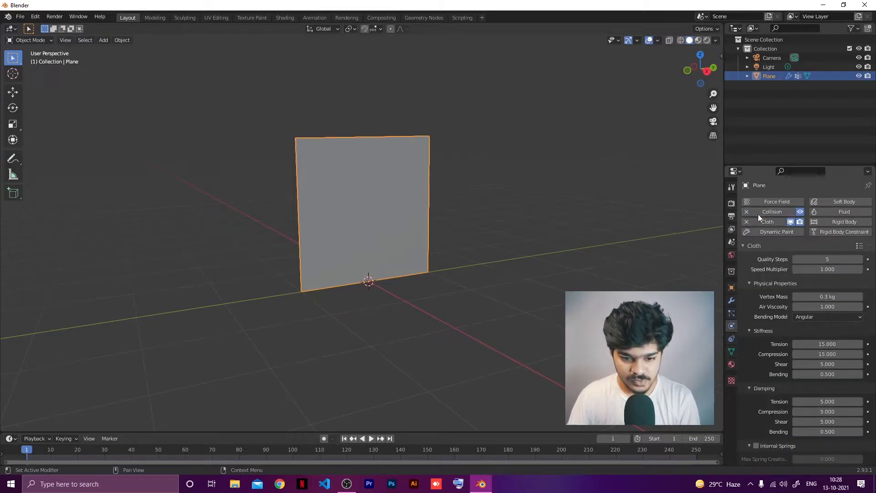
# - Add a UV sphere at the world origin and scale its mesh in Edit Mode to about 0.226 uniformly
pyautogui.moveTo(367, 217); pyautogui.dragTo(386, 233, button='middle')
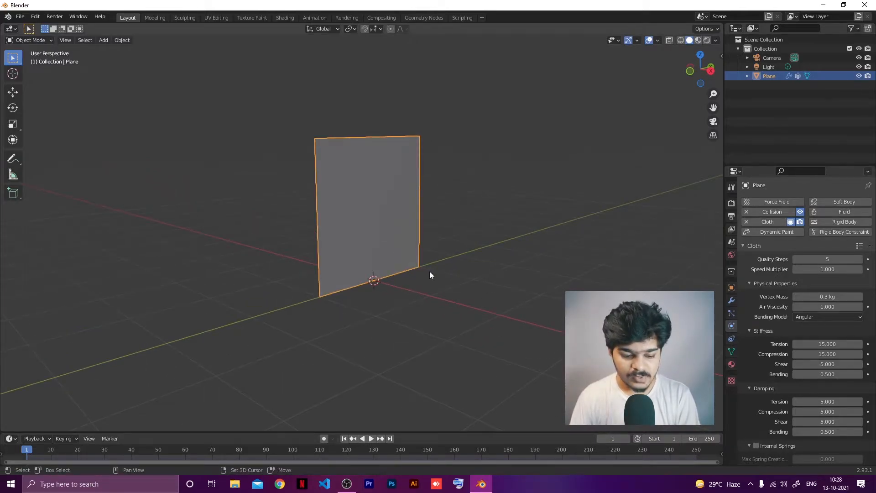
pyautogui.hotkey('shift', 'a')
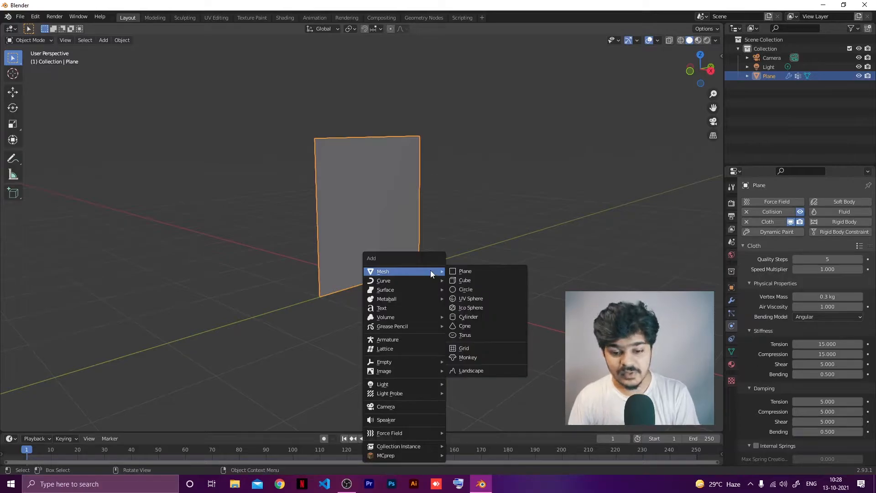
pyautogui.click(468, 299)
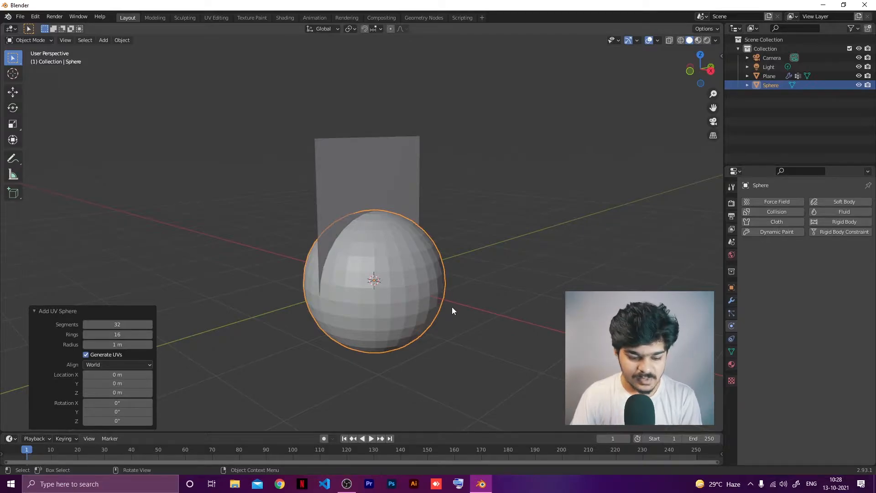
pyautogui.press('Tab')
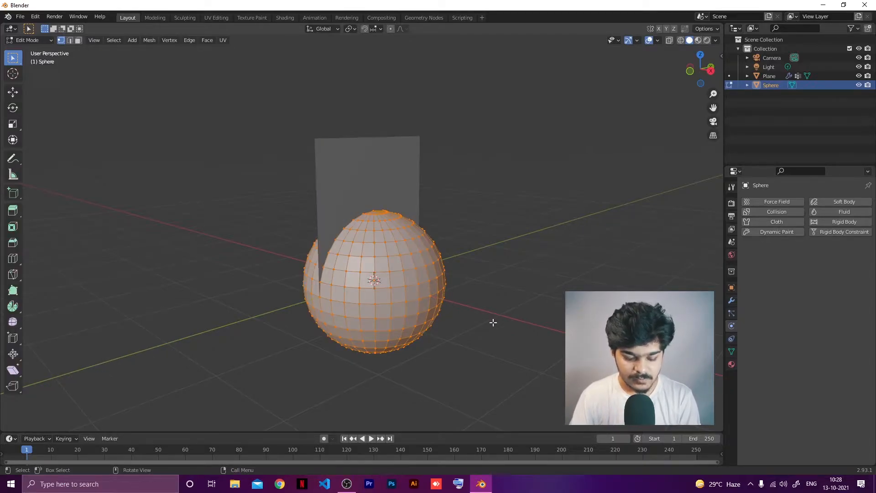
pyautogui.press('s')
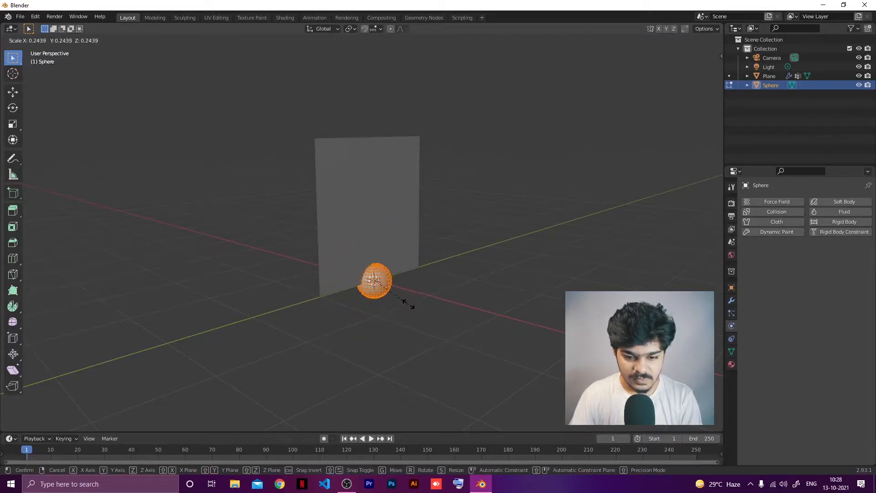
pyautogui.click(406, 302)
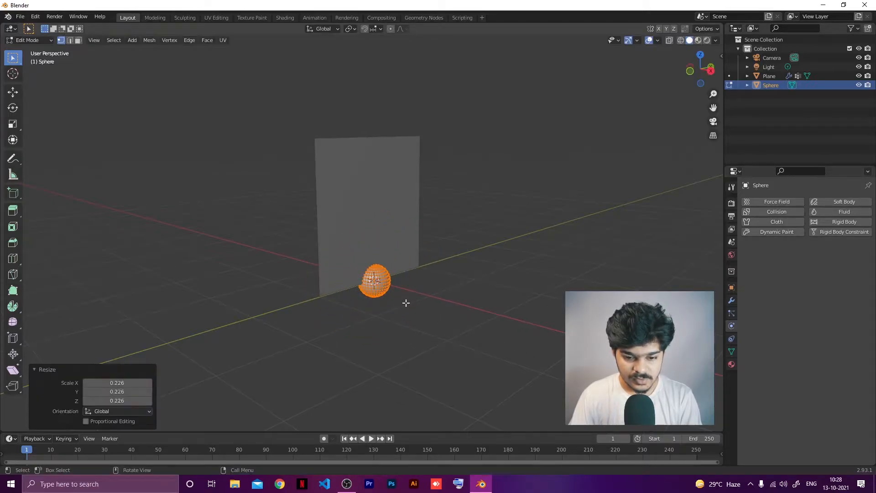
# - Move the sphere's mesh up about 0.22 m along Z, working in the right orthographic view
pyautogui.press('KP_3')
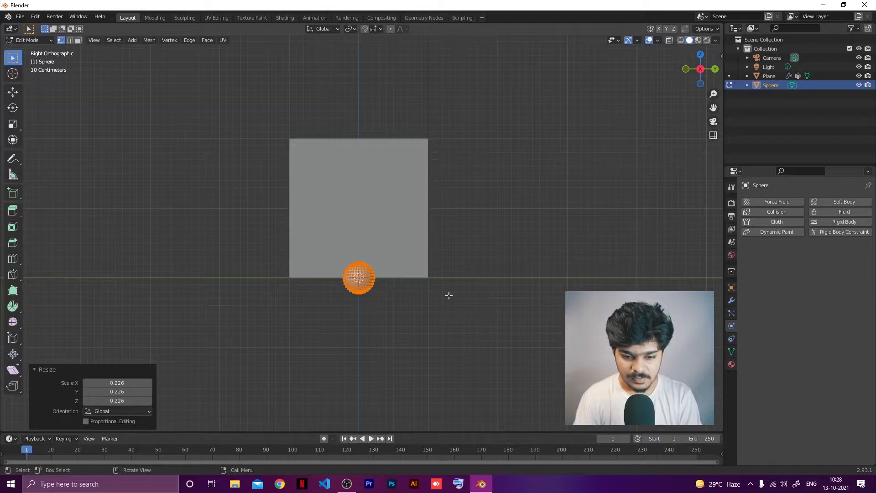
pyautogui.press('g')
pyautogui.press('z')
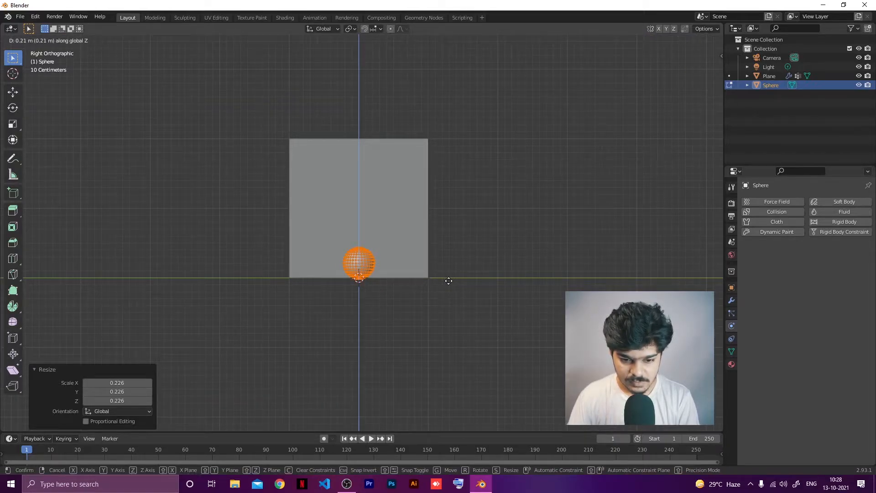
pyautogui.click(442, 279)
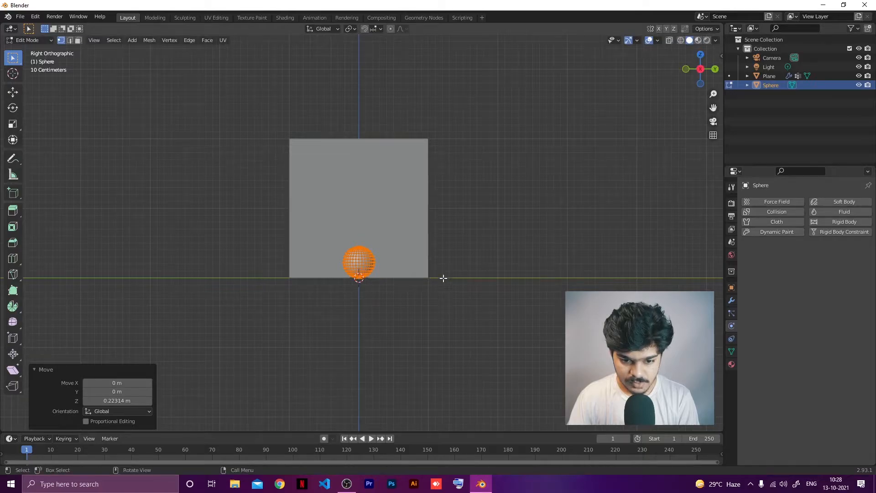
pyautogui.moveTo(441, 278); pyautogui.dragTo(464, 282, button='middle')
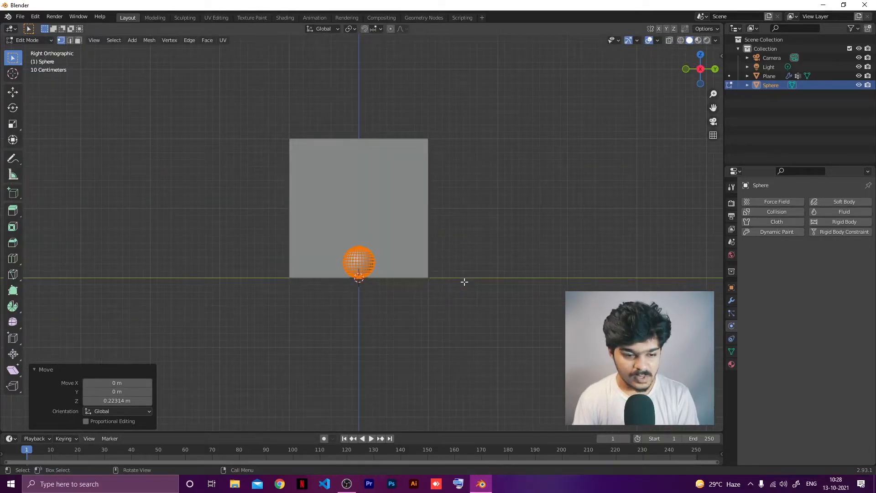
# - Compare the sphere's position relative to the plane in the front and right orthographic views, ending in the front view
pyautogui.press('KP_1')
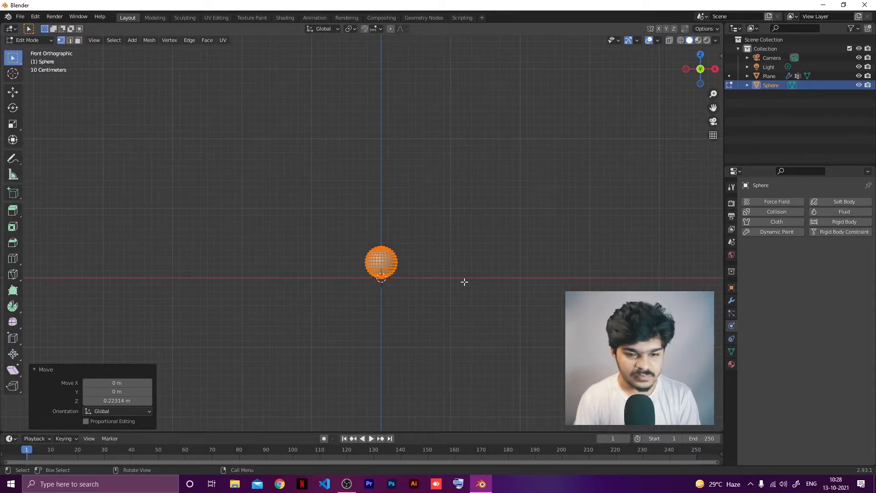
pyautogui.press('KP_3')
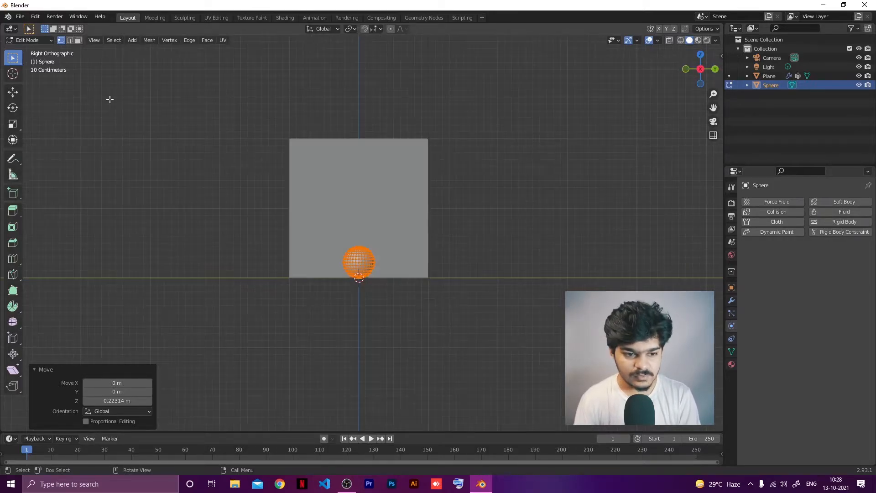
pyautogui.press('KP_1')
pyautogui.press('KP_3')
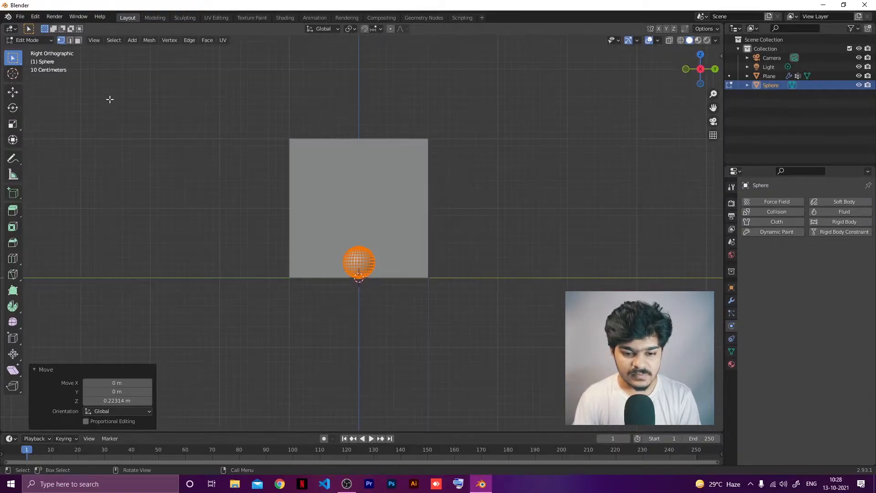
pyautogui.press('KP_1')
pyautogui.press('KP_3')
pyautogui.press('KP_1')
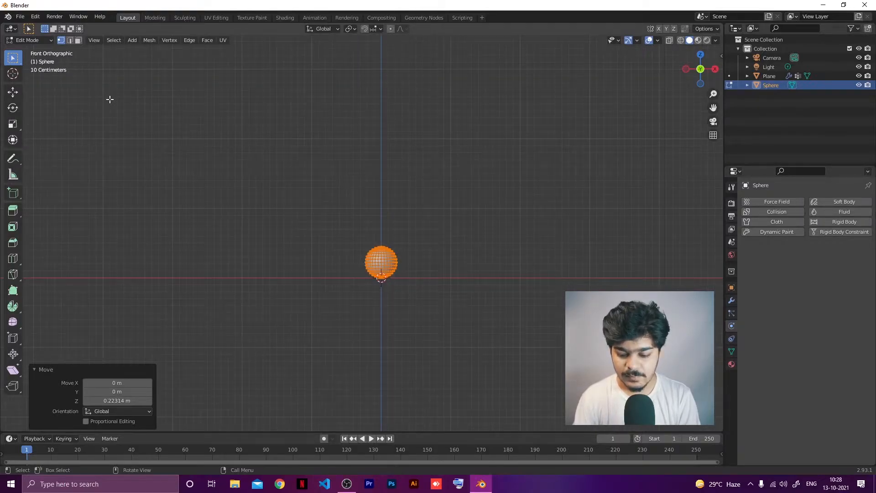
pyautogui.press('KP_3')
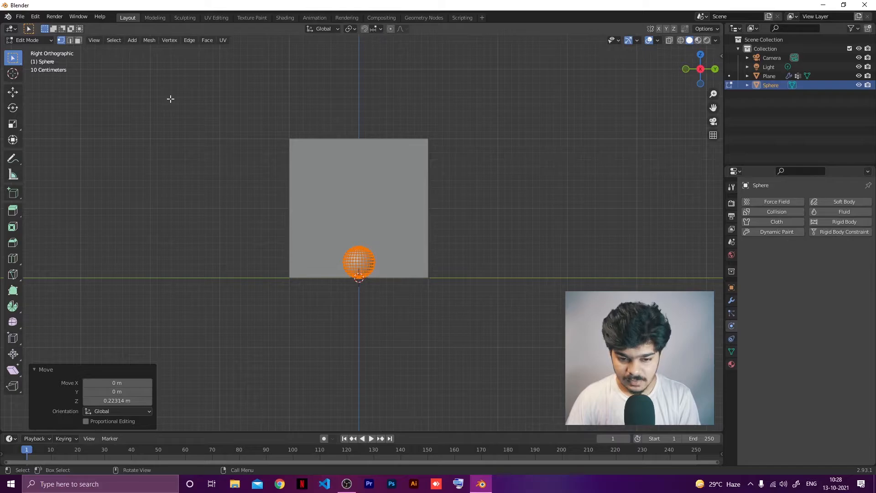
pyautogui.moveTo(412, 276); pyautogui.dragTo(484, 282, button='middle')
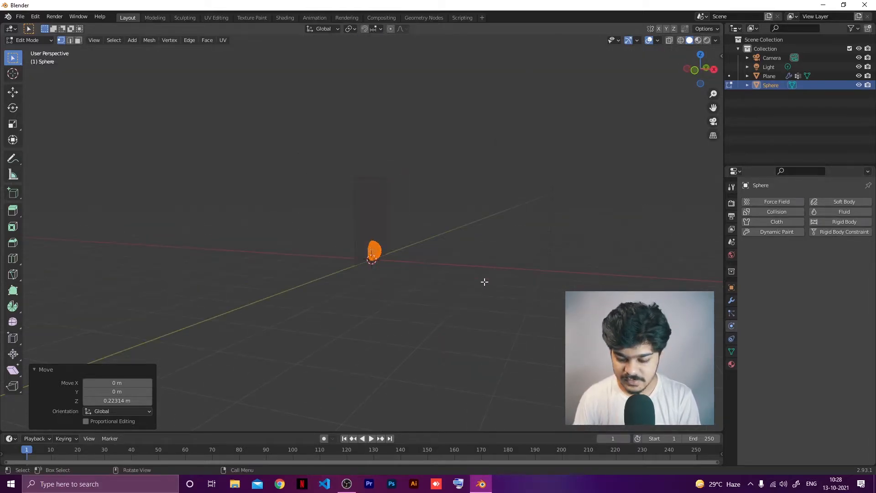
pyautogui.press('KP_3')
pyautogui.press('KP_1')
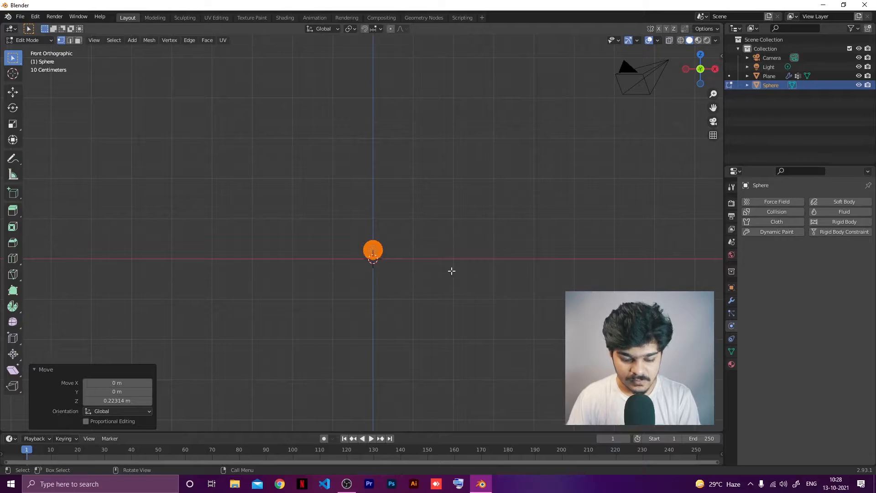
pyautogui.press('g')
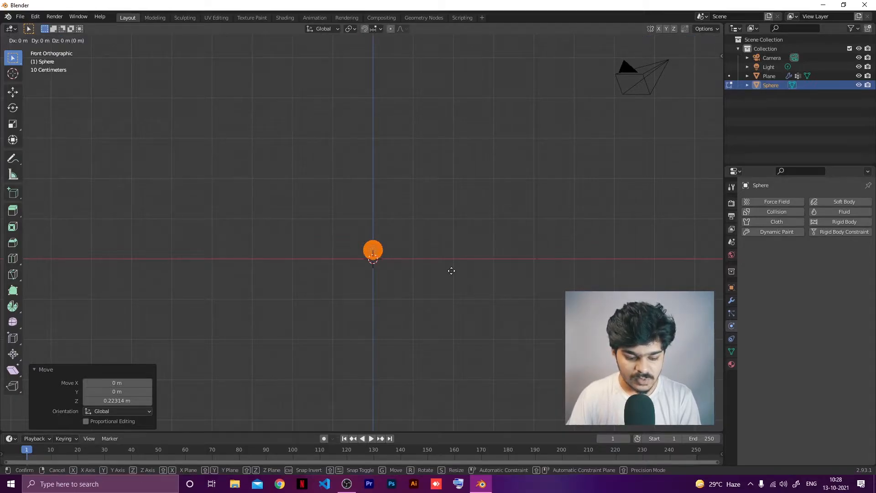
pyautogui.press('x')
pyautogui.press('Escape')
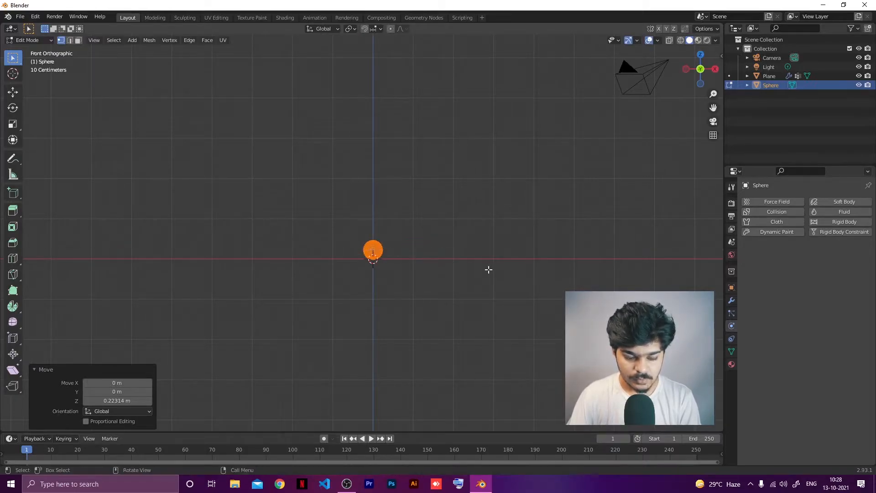
# - Return to Object Mode and move the sphere about 1.9 m along the positive X axis, away from the plane
pyautogui.press('Tab')
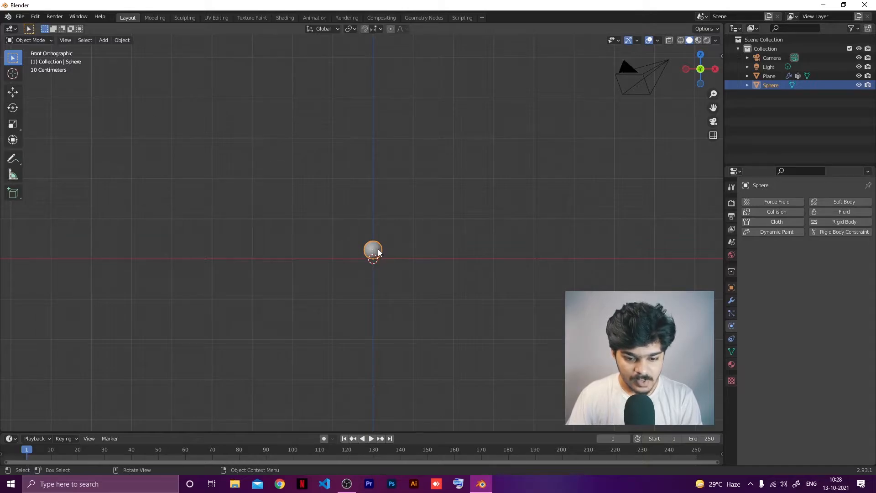
pyautogui.press('g')
pyautogui.press('z')
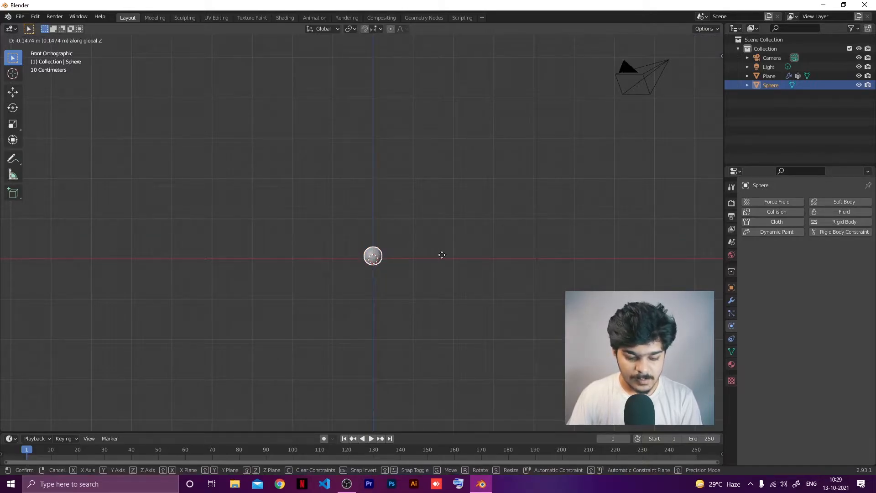
pyautogui.press('x')
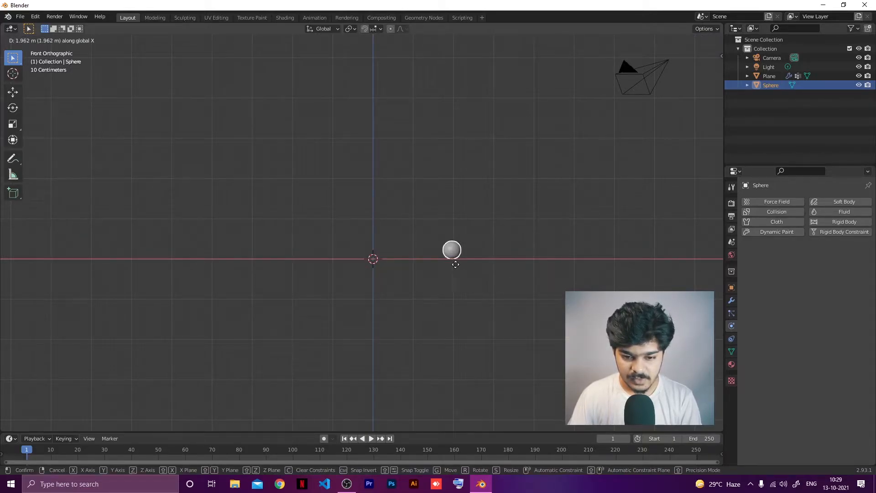
pyautogui.click(454, 265)
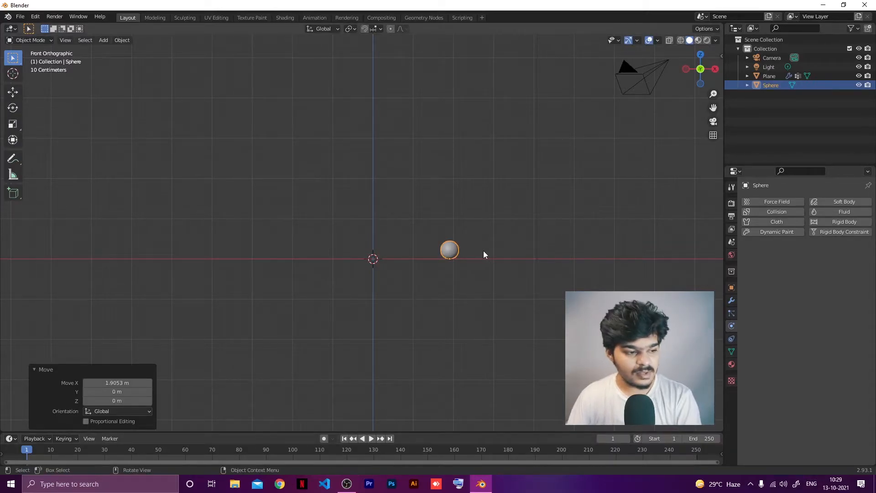
# - Insert a Location keyframe for the sphere at frame 1 and make the timeline area taller
pyautogui.press('i')
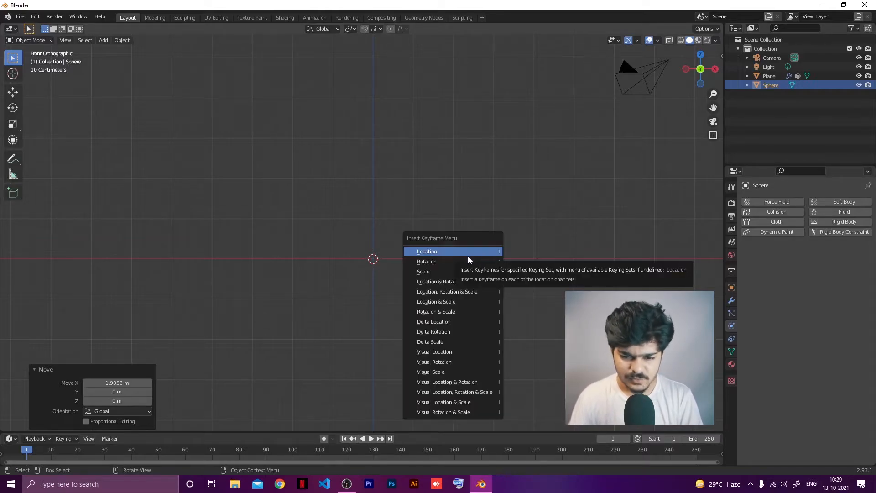
pyautogui.click(467, 257)
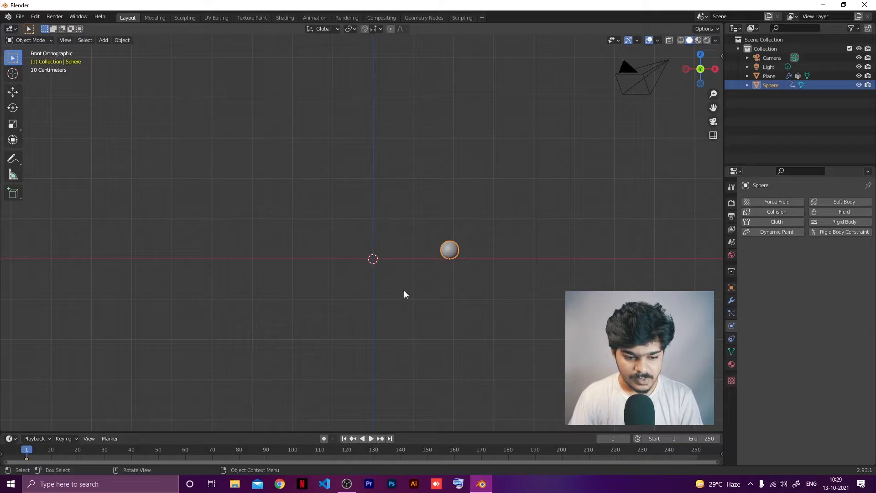
pyautogui.moveTo(135, 431); pyautogui.dragTo(144, 403)
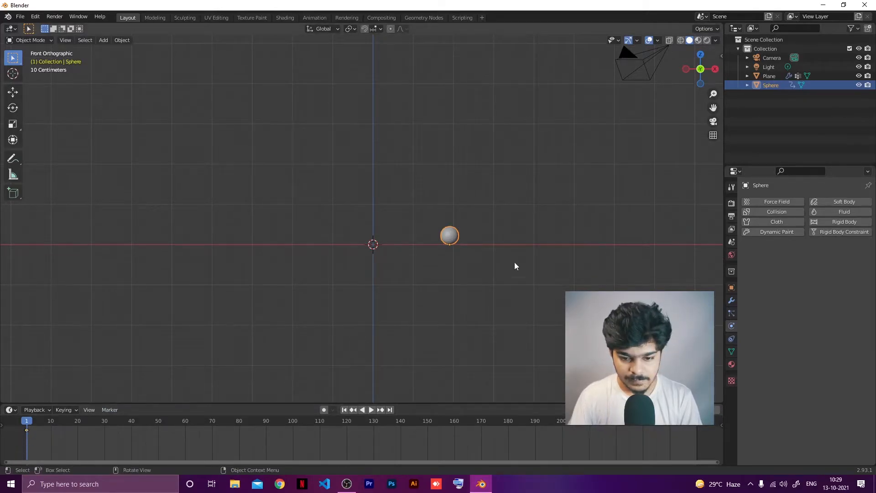
# - Go to frame 25 and move the sphere about 3.91 m along negative X to the opposite side of the origin
pyautogui.click(88, 421)
pyautogui.press('space')
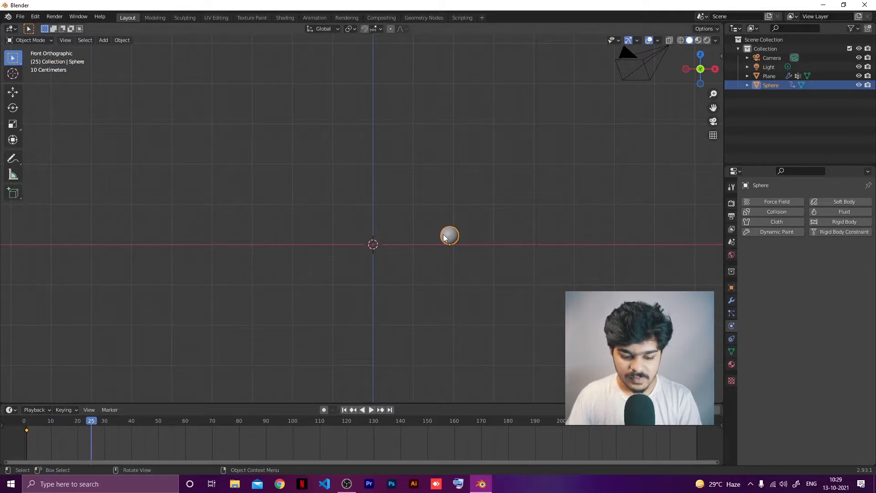
pyautogui.moveTo(443, 237); pyautogui.dragTo(284, 242)
pyautogui.press('x')
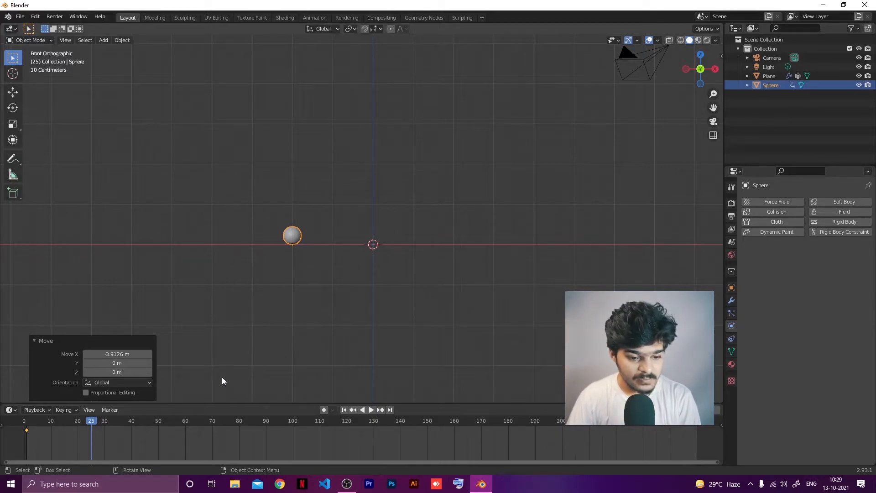
# - Insert a Location keyframe for the sphere at frame 25 and enable Collision physics on it
pyautogui.press('i')
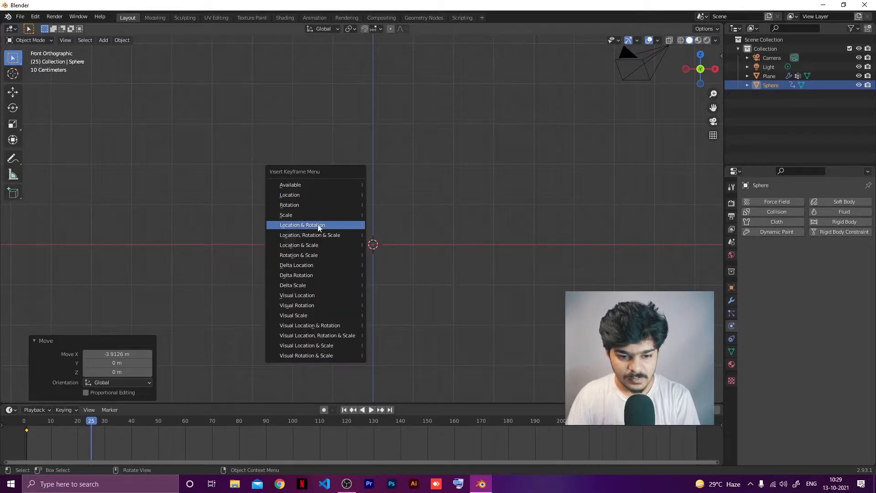
pyautogui.click(310, 196)
pyautogui.moveTo(365, 250); pyautogui.dragTo(570, 251, button='middle')
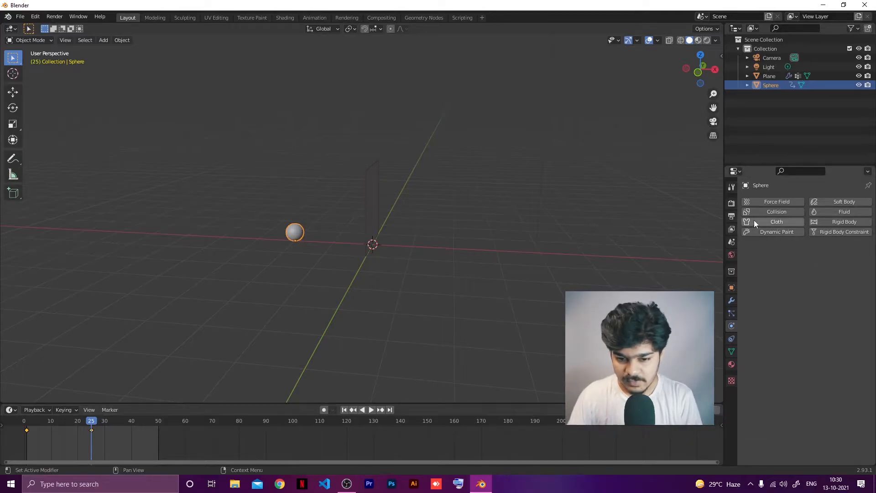
pyautogui.click(777, 213)
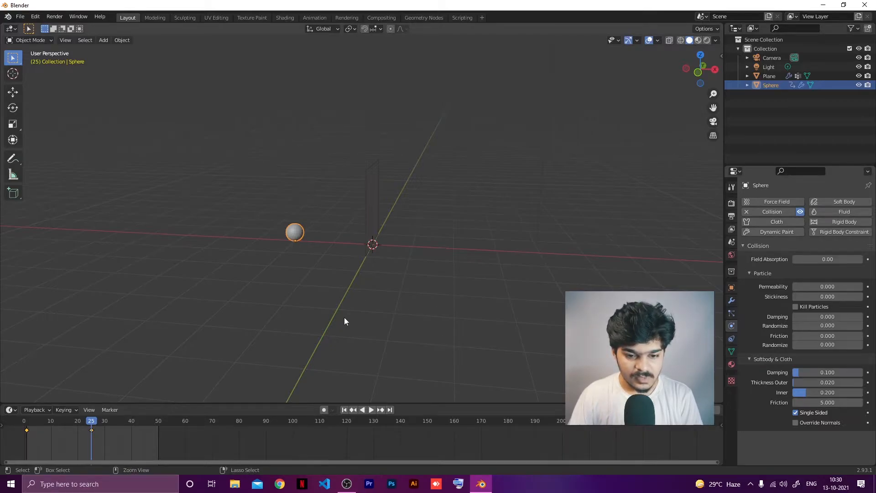
# - Save the project as Cloth Sim.blend in the D:\MyProjects folder
pyautogui.hotkey('ctrl', 's')
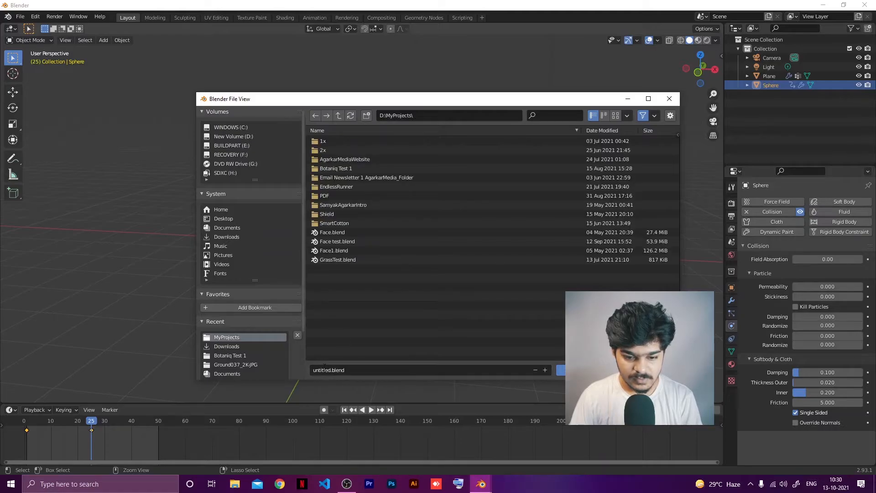
pyautogui.click(324, 370)
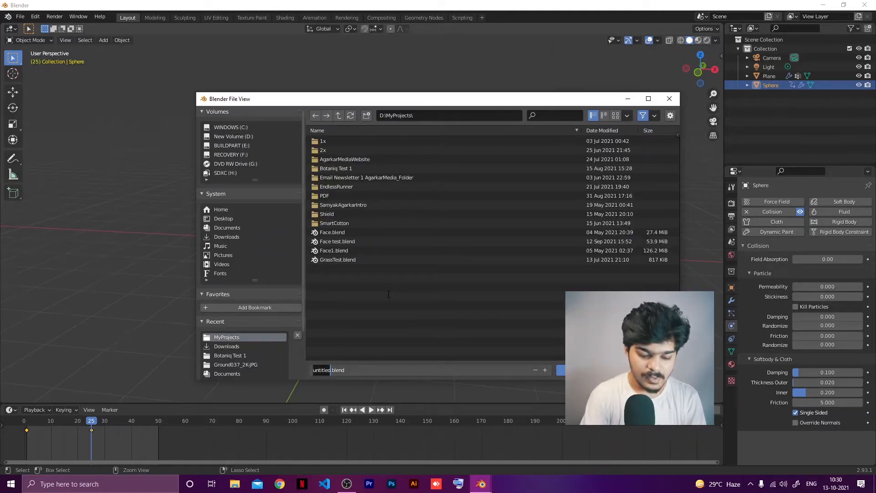
pyautogui.write('Clo')
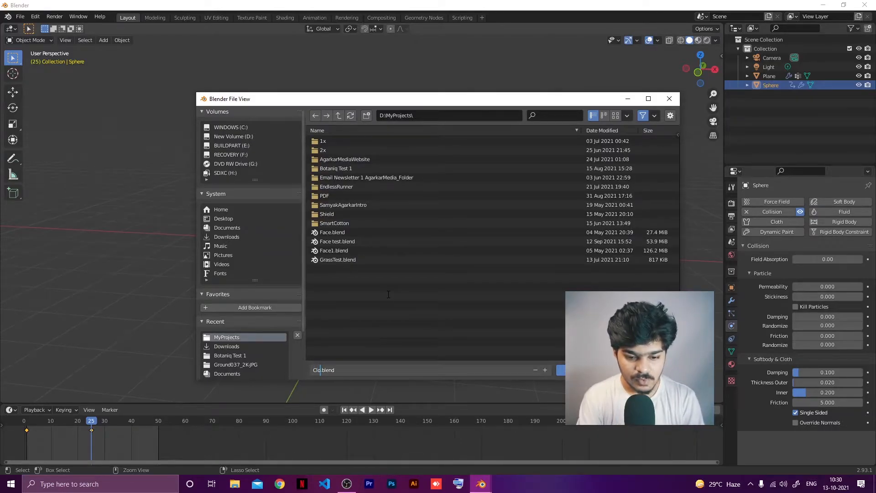
pyautogui.write('th Sim')
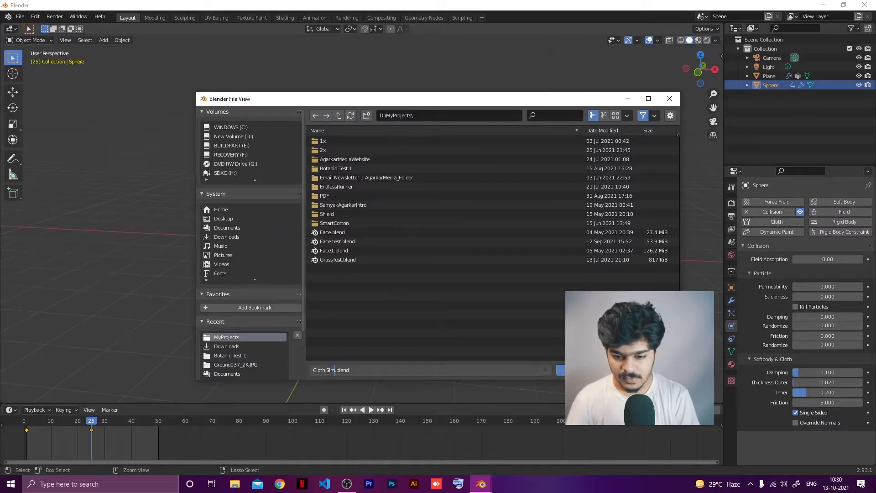
pyautogui.press('Return')
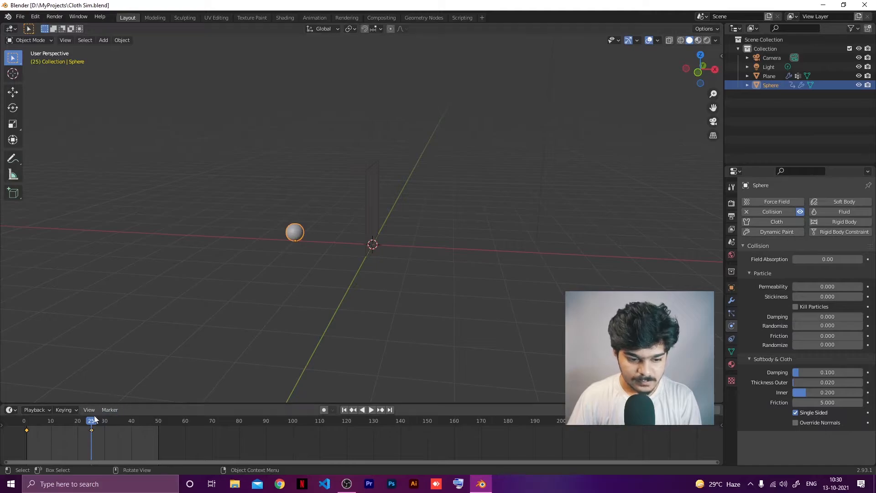
# - Play the cloth simulation from the start of the timeline and view the sphere's pass from behind its starting side
pyautogui.moveTo(91, 420); pyautogui.dragTo(24, 422)
pyautogui.press('space')
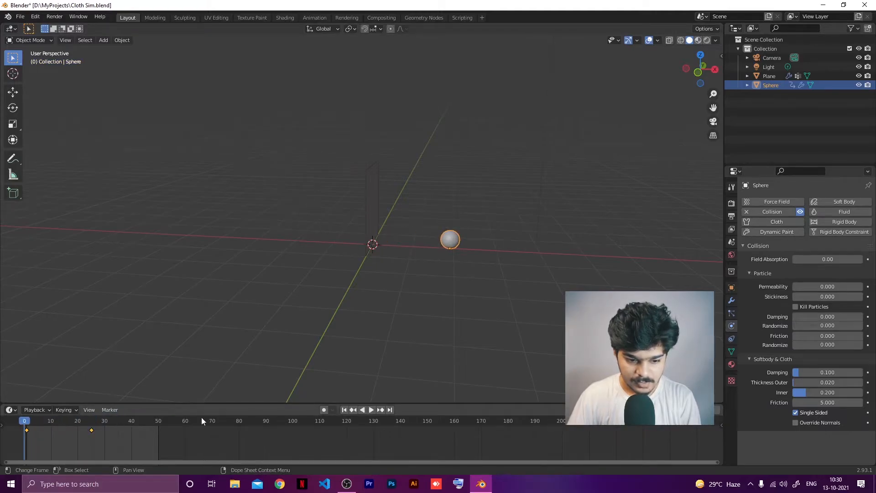
pyautogui.click(373, 412)
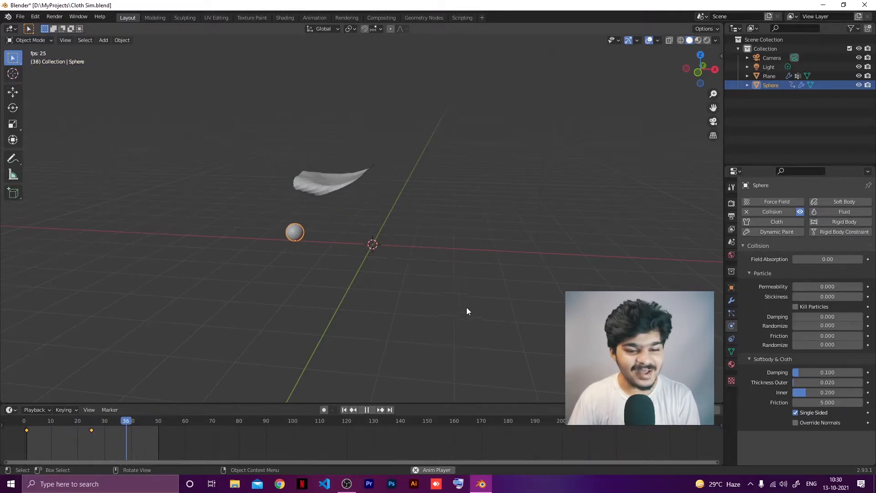
pyautogui.moveTo(466, 309); pyautogui.dragTo(341, 290, button='middle')
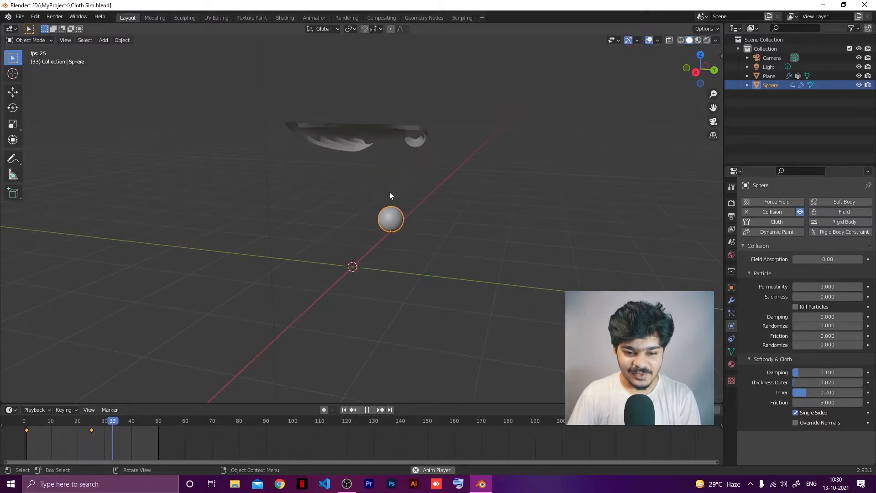
pyautogui.press('space')
# - Apply Shade Smooth to the cloth plane and to the sphere
pyautogui.rightClick(376, 150)
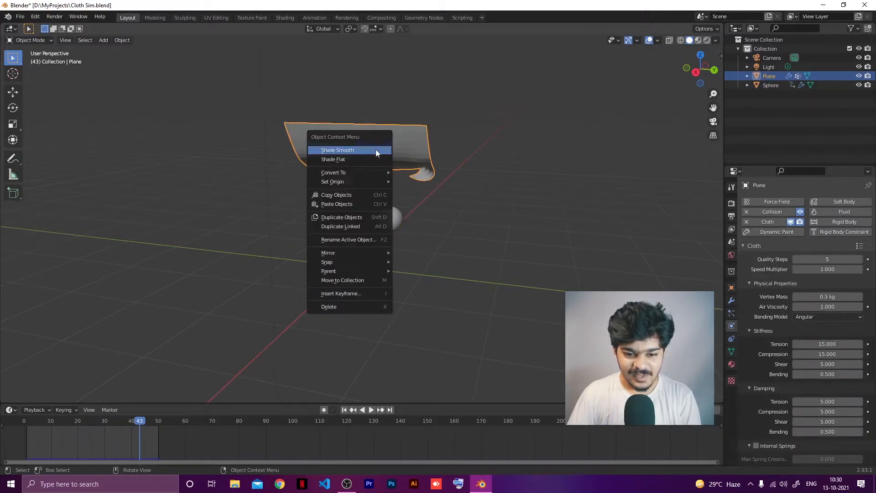
pyautogui.click(358, 150)
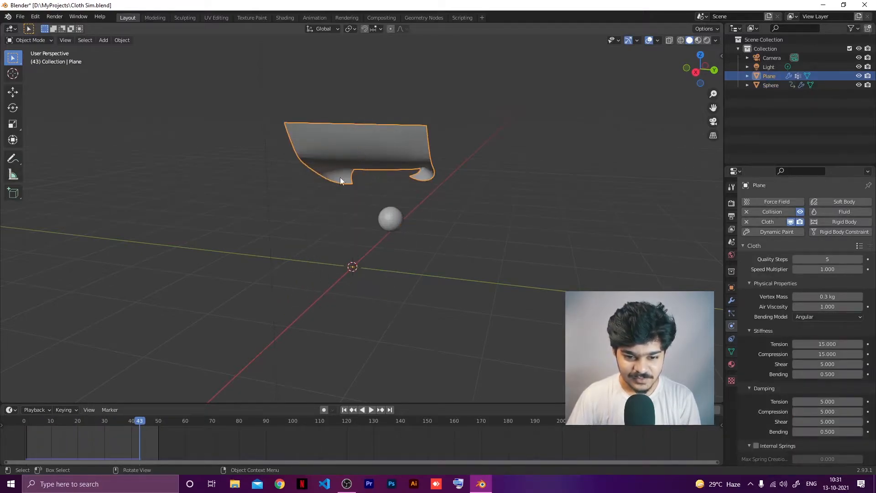
pyautogui.click(385, 221)
pyautogui.rightClick(385, 221)
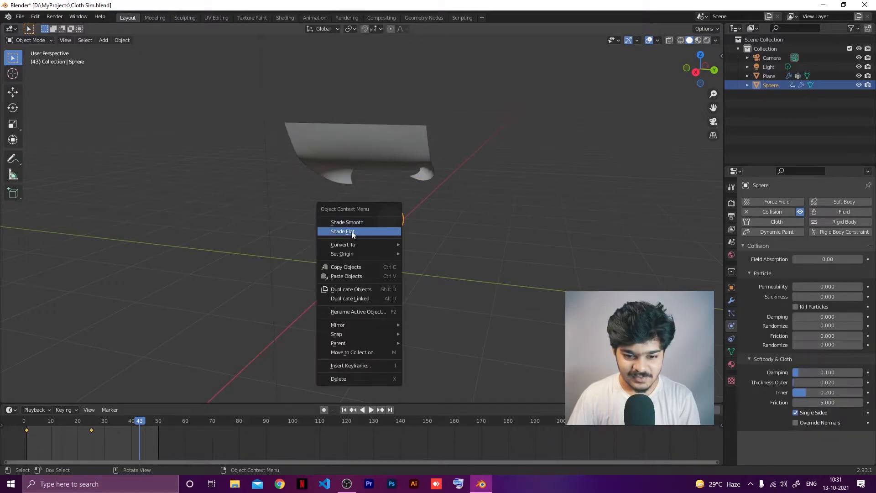
pyautogui.click(352, 222)
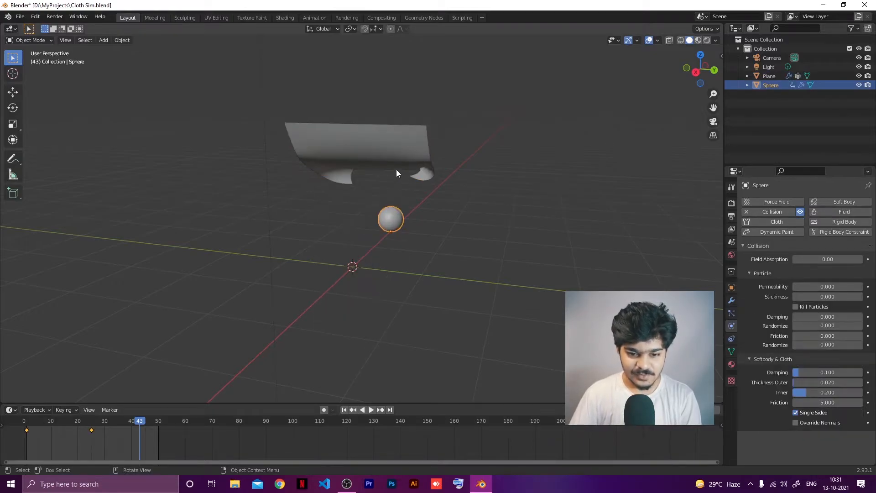
# - Replay the smooth-shaded simulation to check how the cloth reacts to the sphere and the playback frame rate
pyautogui.press('space')
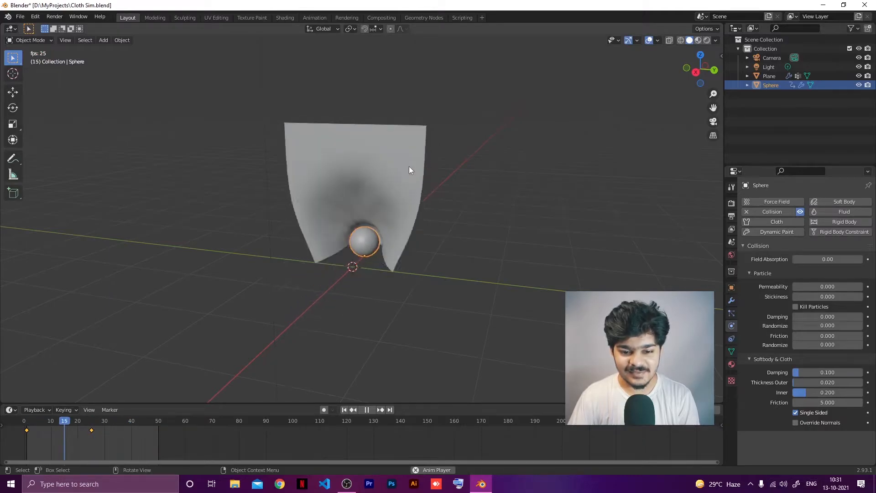
pyautogui.press('space')
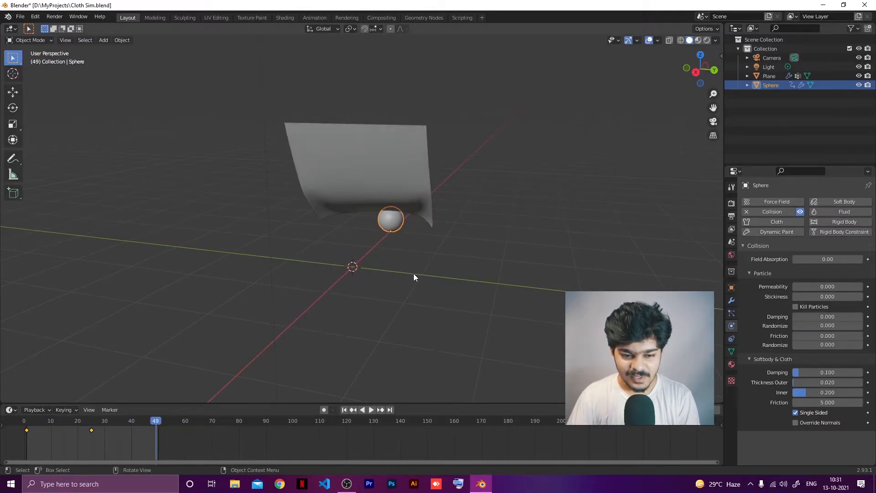
pyautogui.press('space')
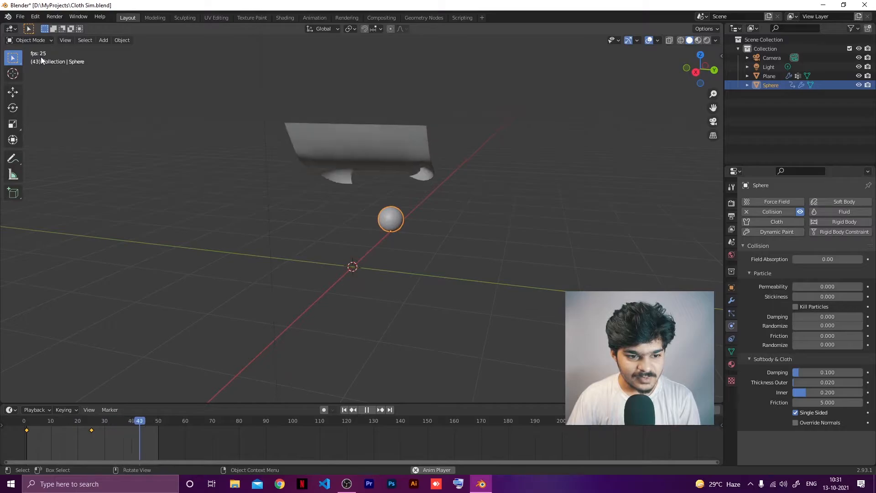
pyautogui.press('Escape')
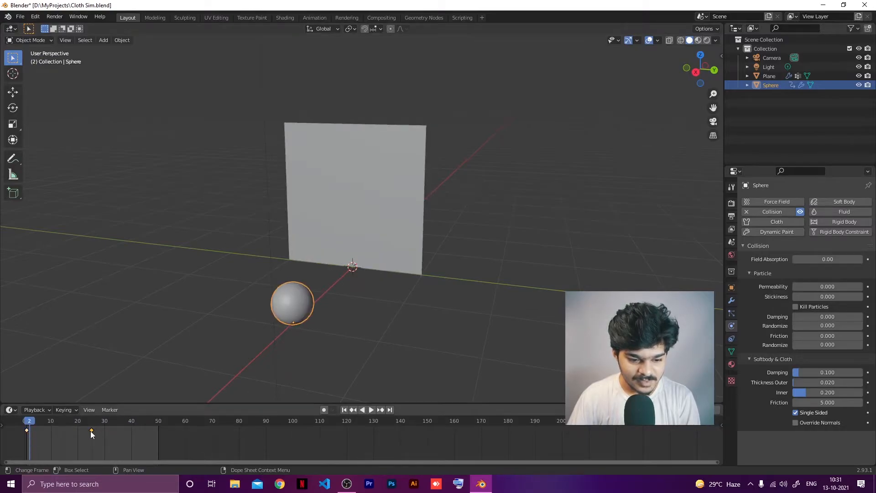
# - Shorten the sphere's motion by moving its ending keyframe first to frame 14 and finally to frame 12
pyautogui.press('g')
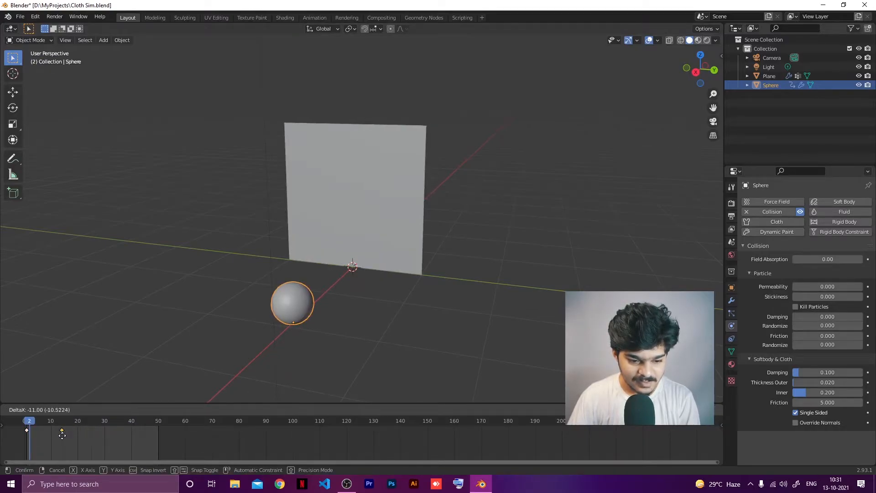
pyautogui.click(61, 436)
pyautogui.press('space')
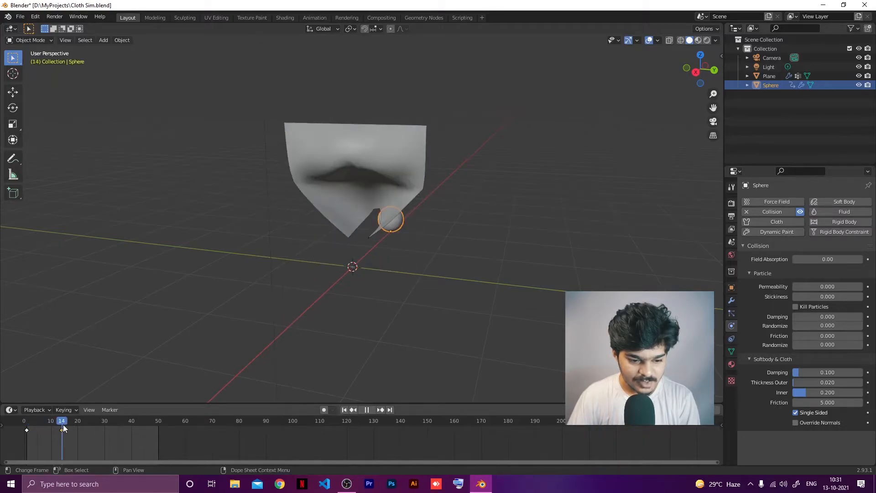
pyautogui.moveTo(63, 424); pyautogui.dragTo(57, 424)
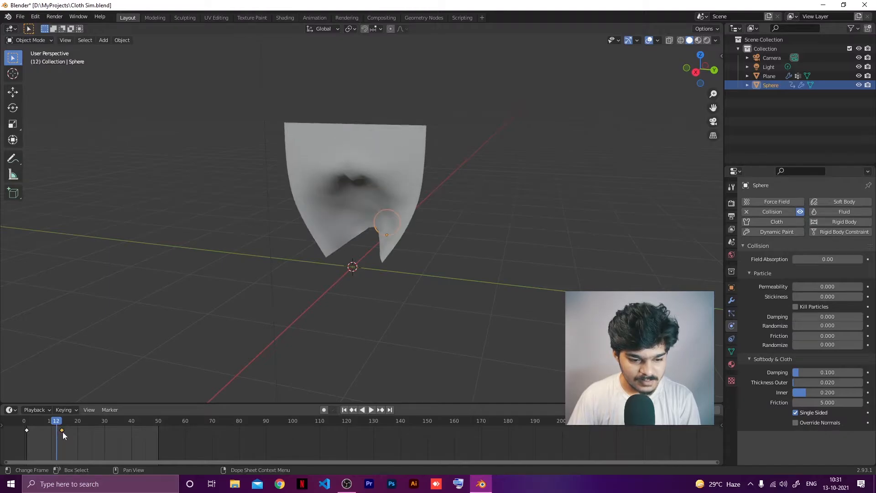
pyautogui.press('g')
pyautogui.click(60, 430)
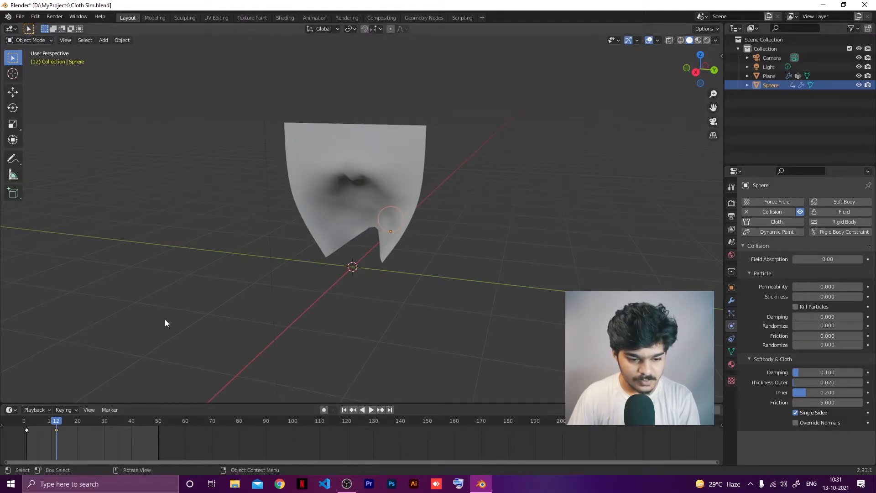
# - Go back to frame 1 and play the simulation with the faster sphere
pyautogui.click(353, 410)
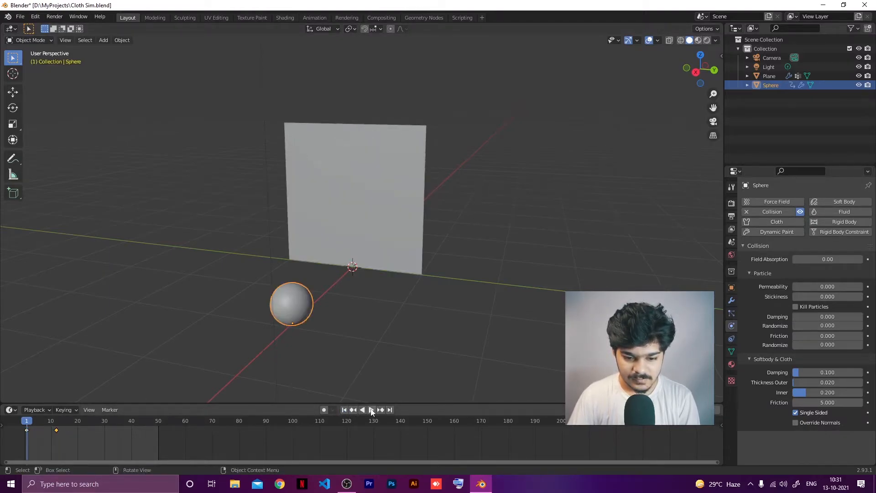
pyautogui.click(370, 409)
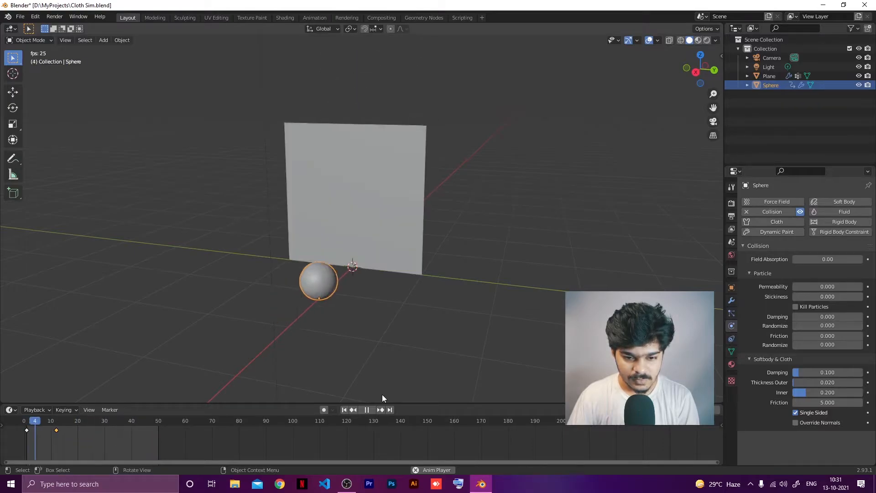
pyautogui.press('space')
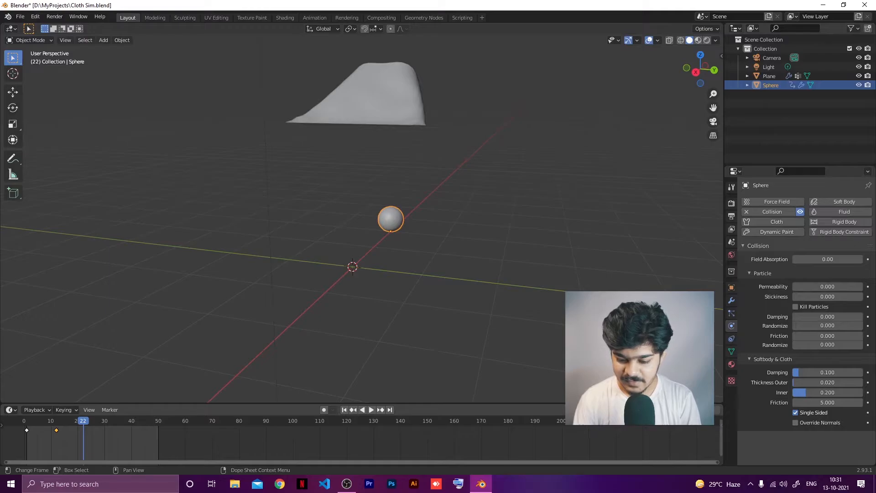
# - Set the animation's end frame to 100 and play the extended cloth simulation
pyautogui.write('100')
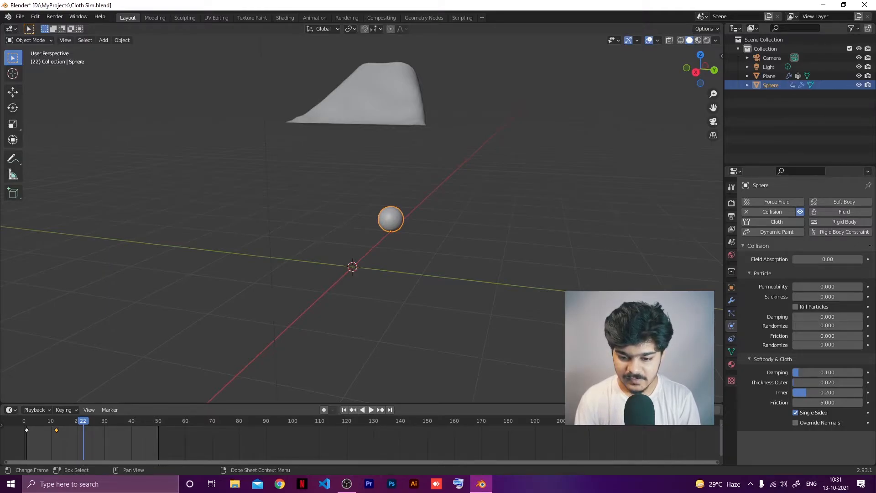
pyautogui.press('Return')
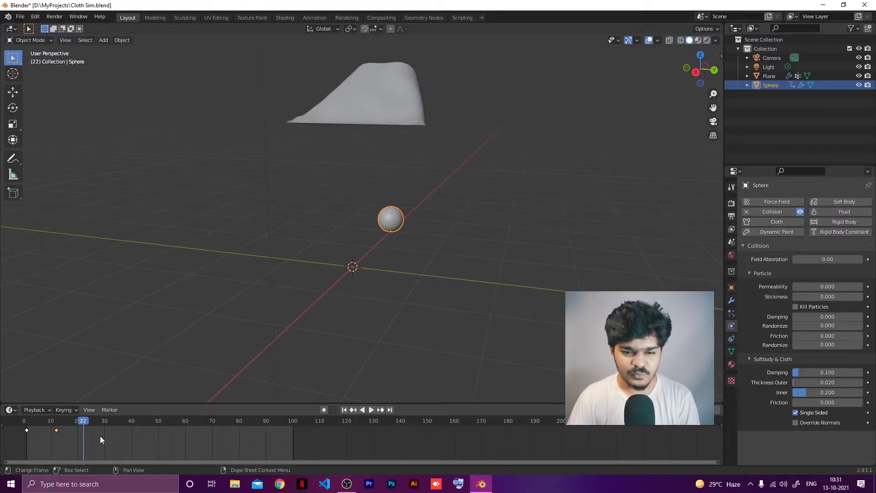
pyautogui.press('space')
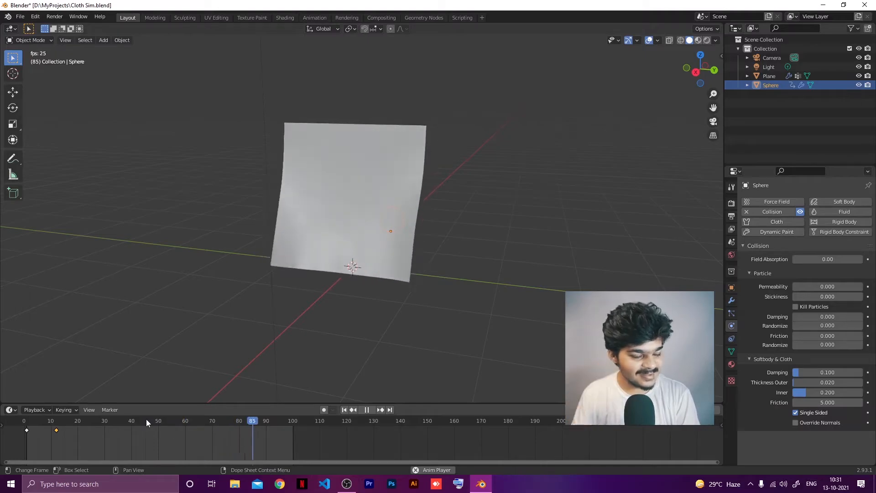
pyautogui.press('Escape')
# - Select the cloth plane and open Google Chrome with the Person 1 profile
pyautogui.moveTo(407, 321); pyautogui.dragTo(408, 244, button='middle')
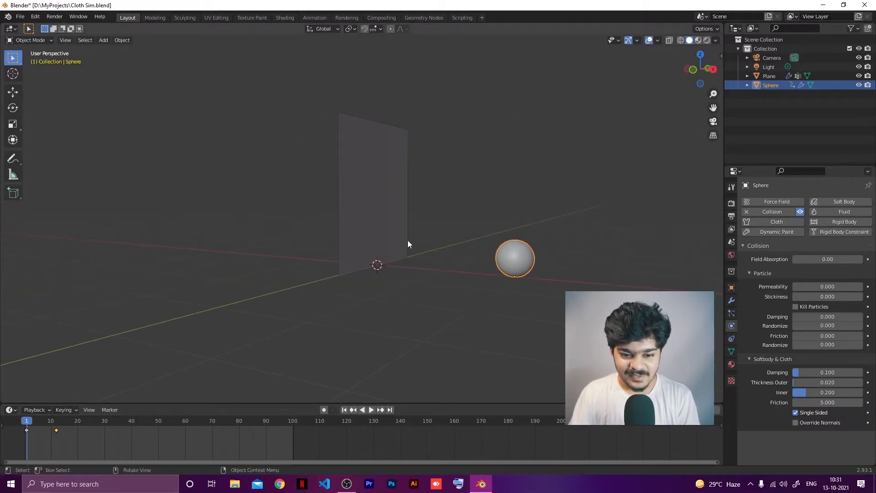
pyautogui.click(386, 218)
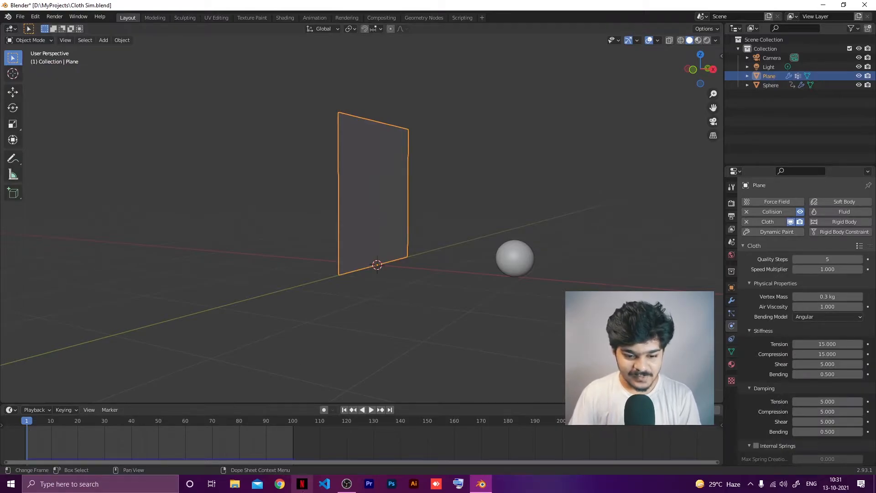
pyautogui.click(282, 484)
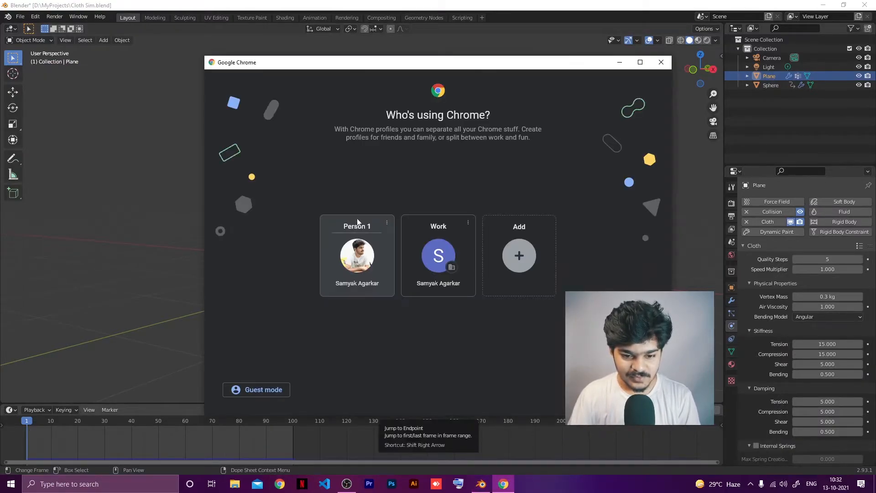
pyautogui.click(355, 252)
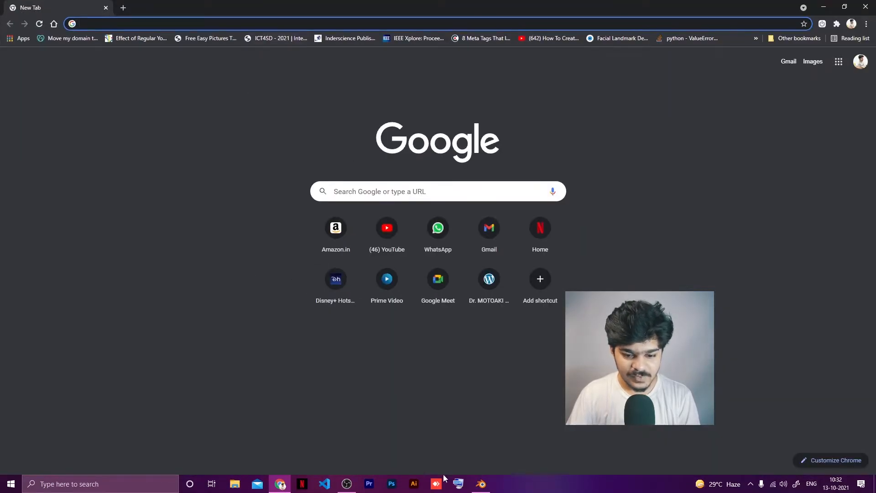
# - Return to Blender to save Cloth Sim.blend and switch back to Chrome
pyautogui.click(481, 484)
pyautogui.hotkey('ctrl', 's')
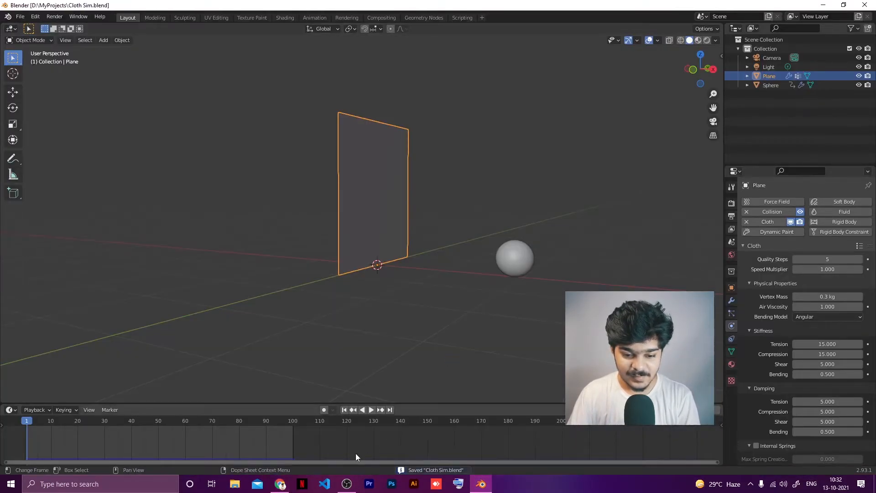
pyautogui.hotkey('alt', 'Tab')
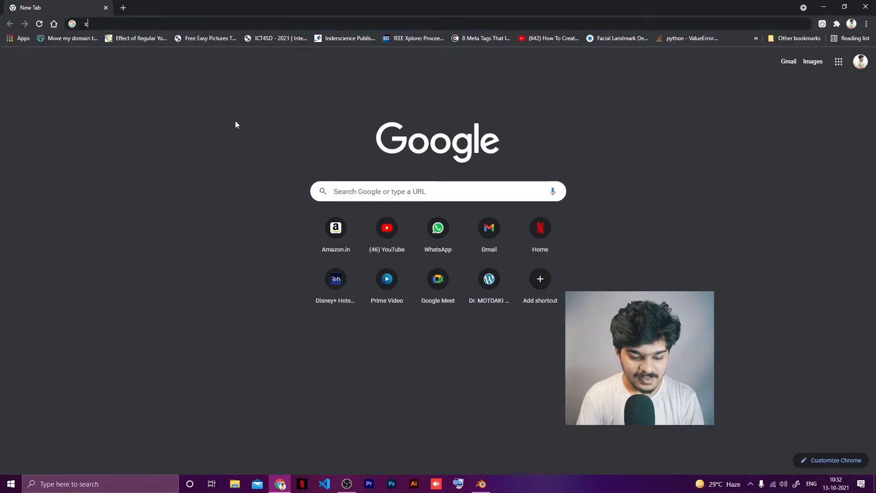
# - Search the web for cc0textures and open the ambientCG website
pyautogui.write('x')
pyautogui.press('BackSpace')
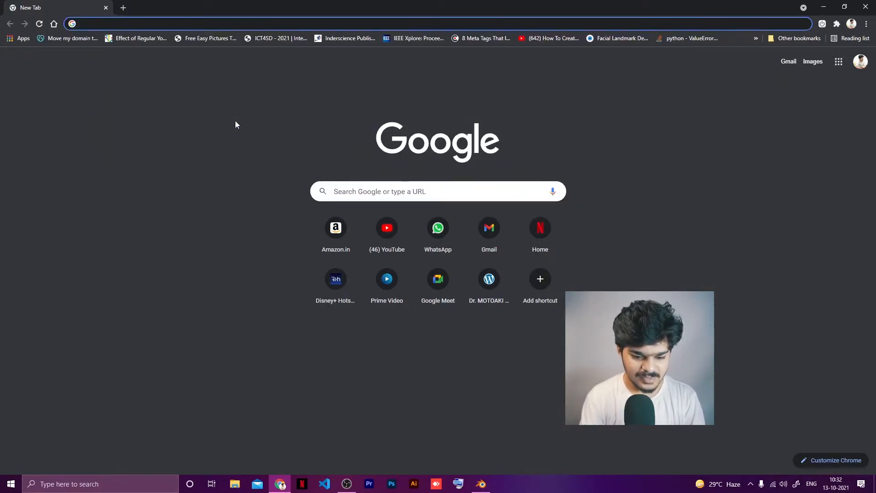
pyautogui.write('cc0textures')
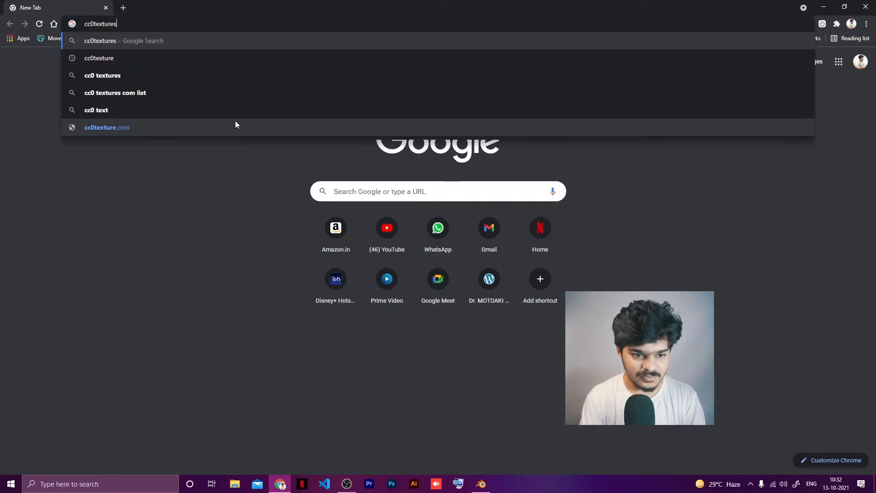
pyautogui.press('Return')
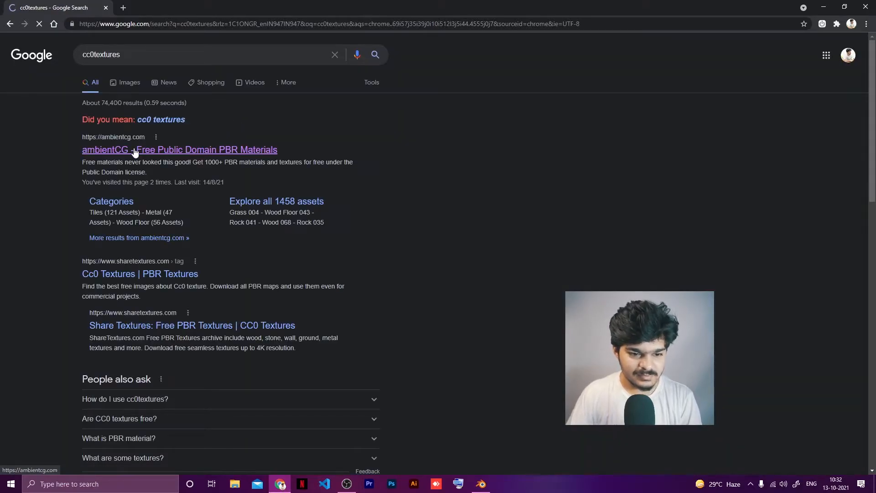
pyautogui.click(135, 150)
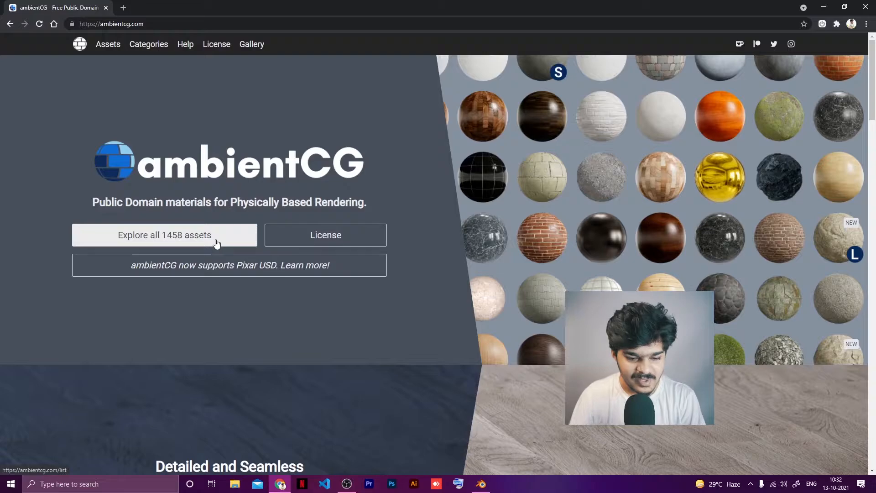
# - Open ambientCG's full asset list and filter it by the Fabric tag
pyautogui.scroll(-6, 219, 242)
pyautogui.scroll(5, 220, 242)
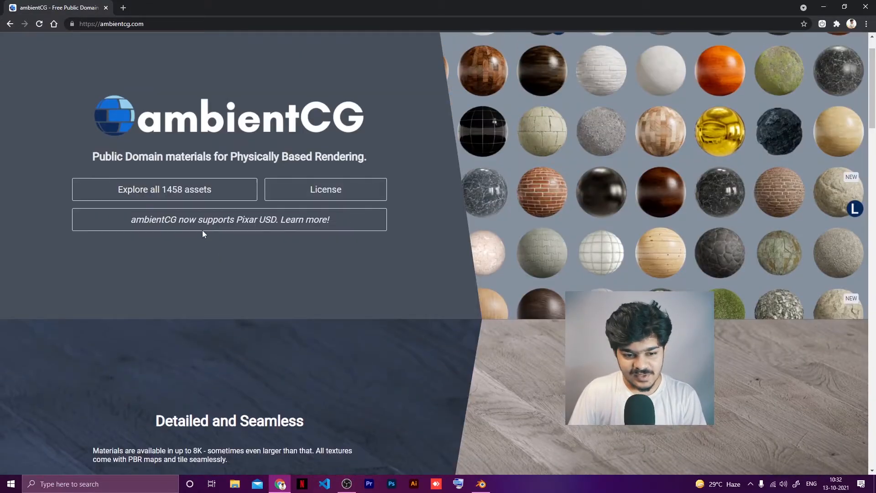
pyautogui.click(186, 192)
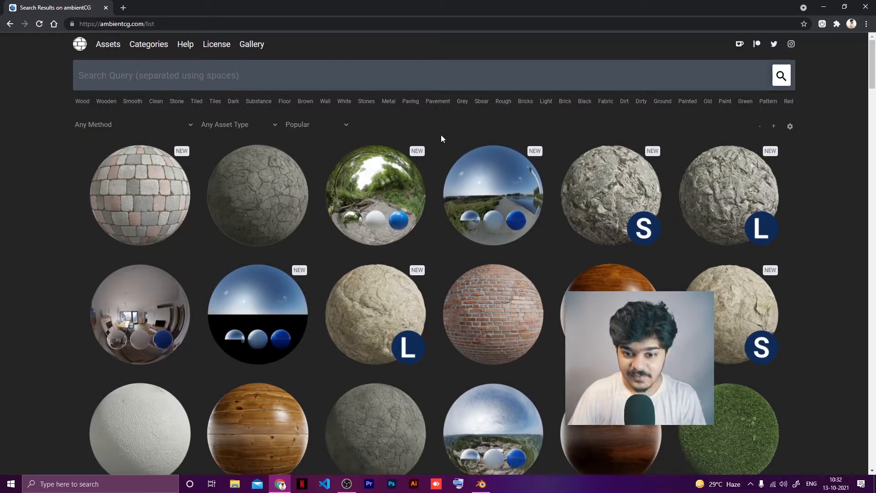
pyautogui.click(607, 103)
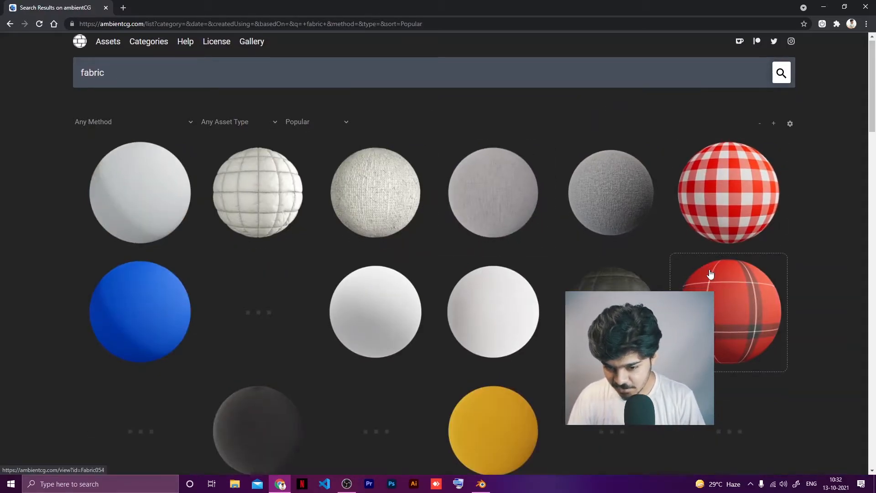
# - Look through the fabric materials for a suitable pattern for the cloth
pyautogui.scroll(-2, 706, 274)
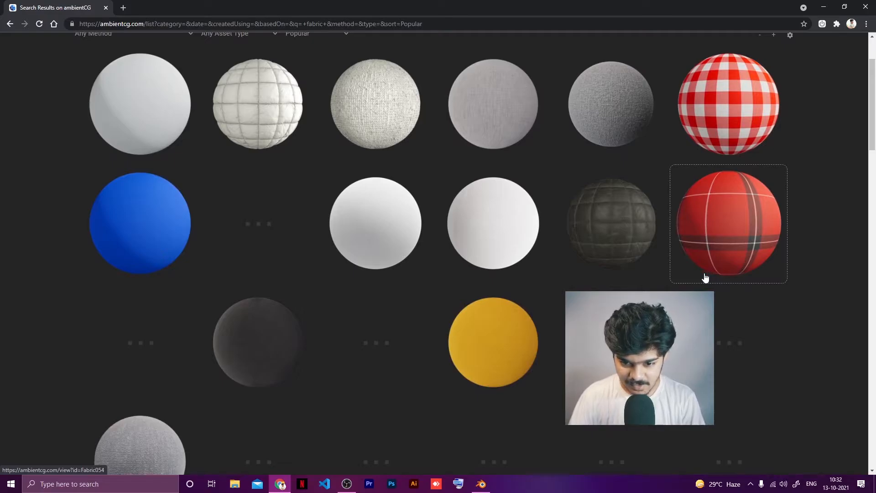
pyautogui.scroll(-3, 639, 279)
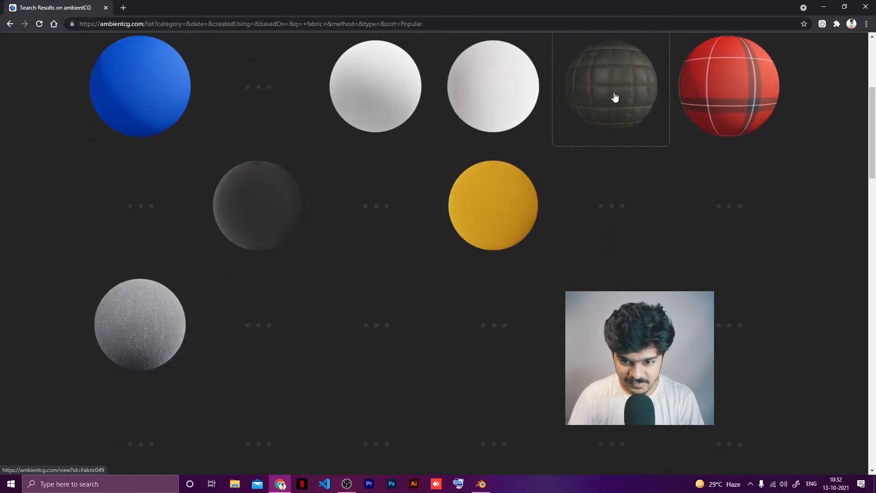
pyautogui.scroll(-2, 564, 305)
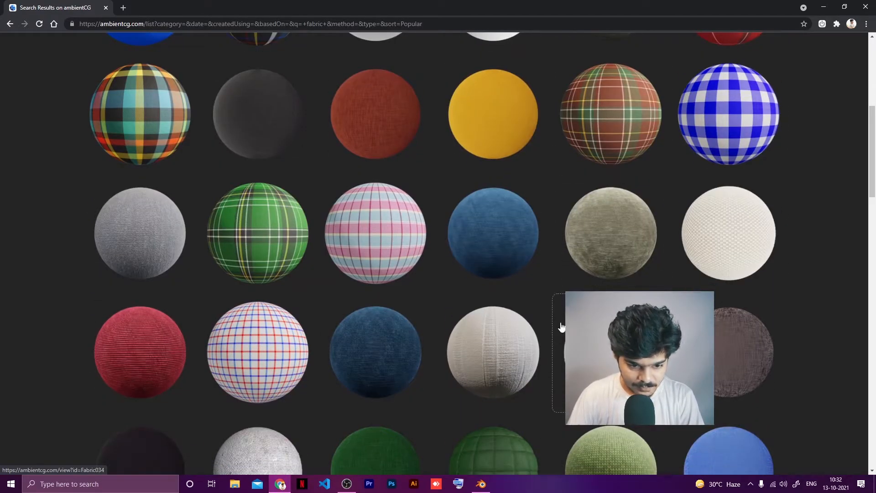
pyautogui.scroll(-1, 469, 357)
pyautogui.scroll(-6, 446, 361)
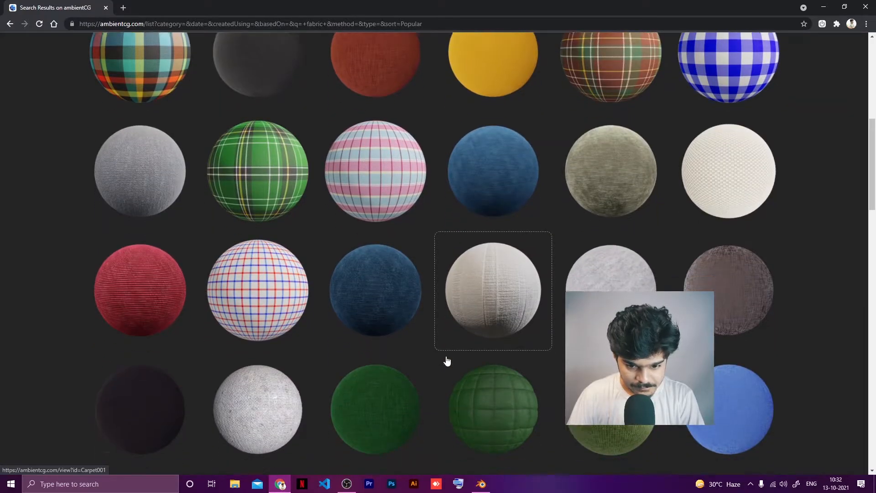
pyautogui.scroll(-1, 446, 361)
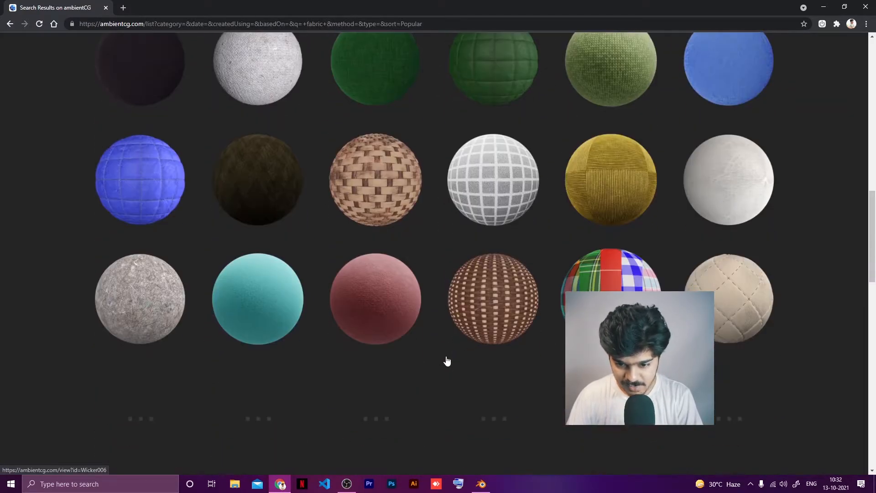
pyautogui.scroll(10, 440, 354)
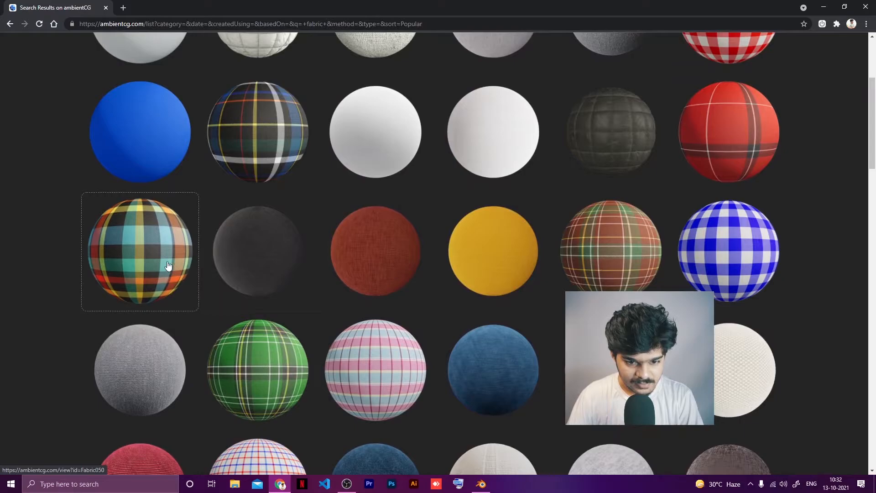
pyautogui.scroll(1, 730, 219)
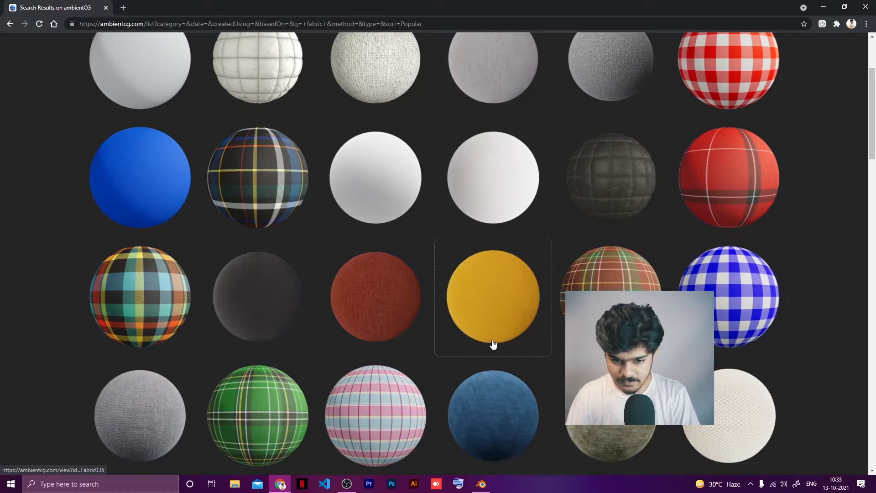
pyautogui.scroll(3, 451, 336)
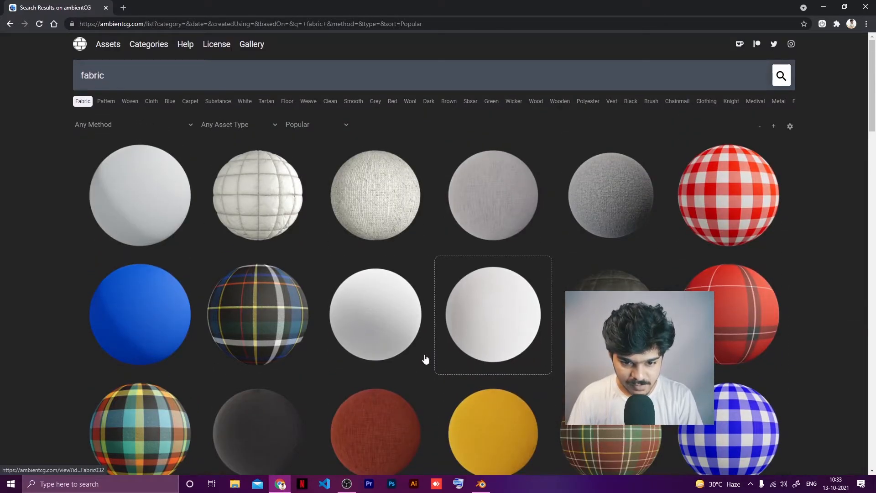
pyautogui.scroll(-4, 425, 359)
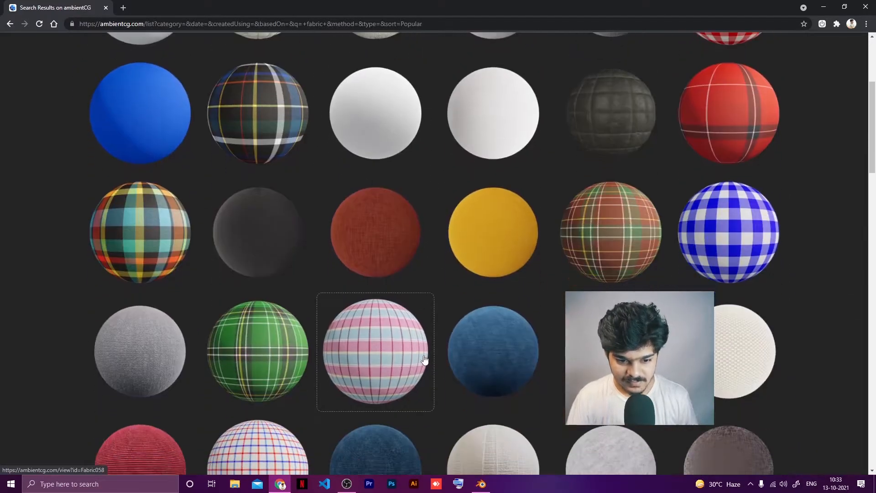
pyautogui.scroll(-2, 424, 359)
pyautogui.scroll(6, 414, 348)
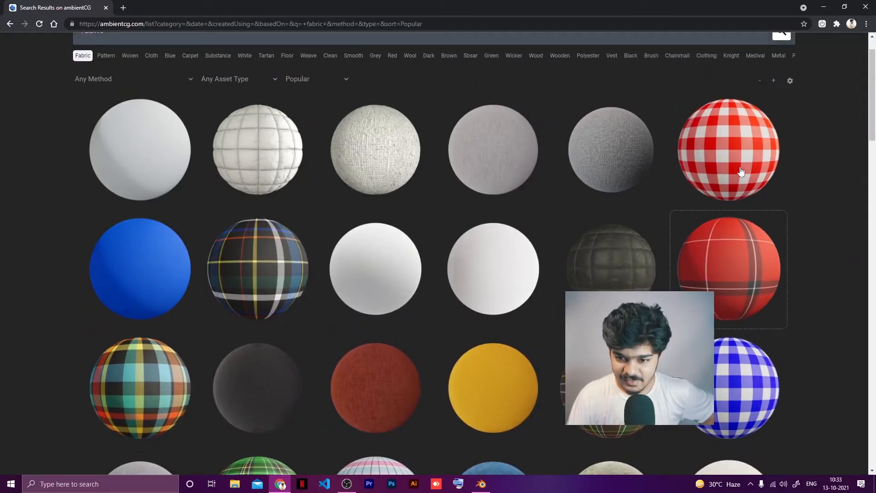
# - Open the red-and-white checkered Fabric 055 material and start downloading its 2K-JPG version as Fabric055_2K-JPG.zip
pyautogui.click(738, 169)
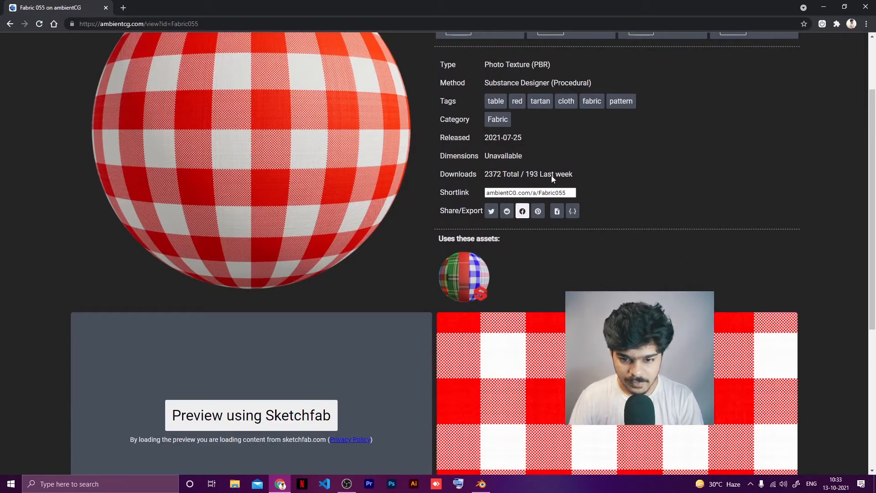
pyautogui.scroll(2, 551, 177)
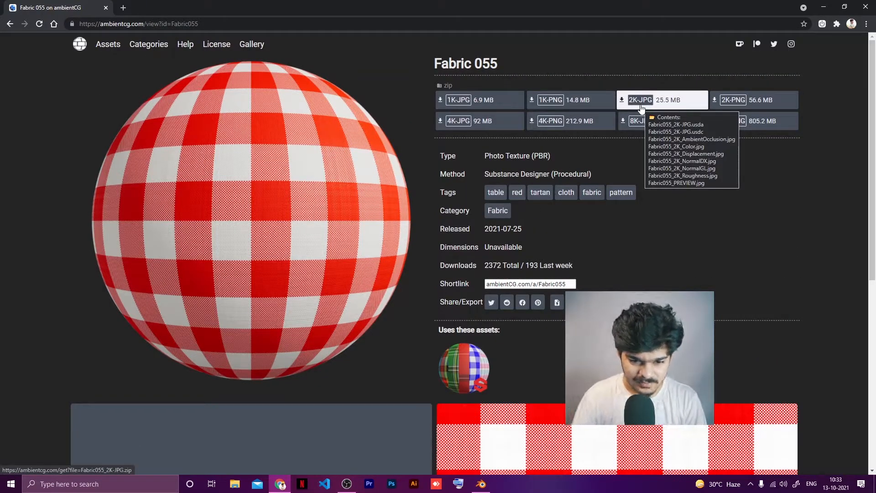
pyautogui.click(641, 101)
pyautogui.scroll(-6, 358, 240)
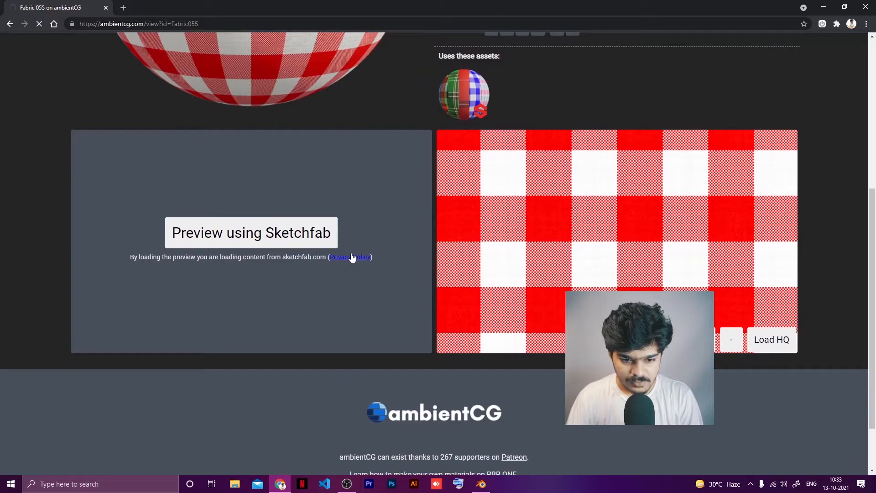
pyautogui.scroll(6, 352, 258)
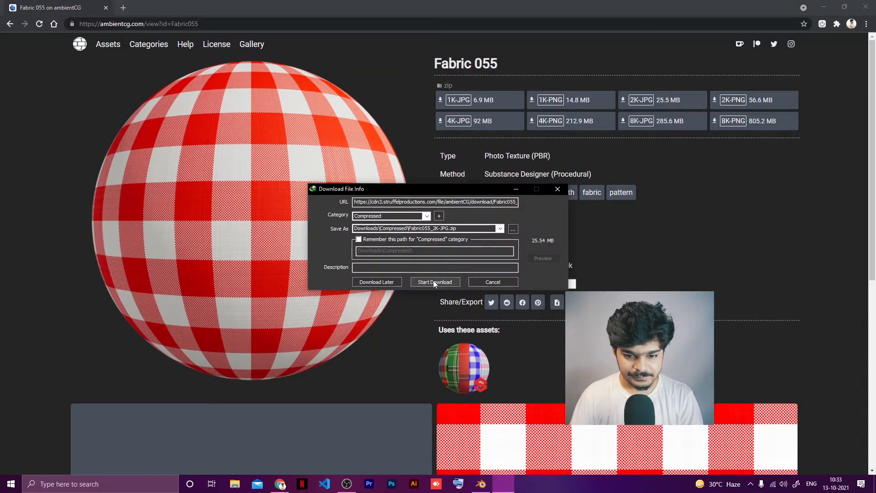
pyautogui.click(434, 282)
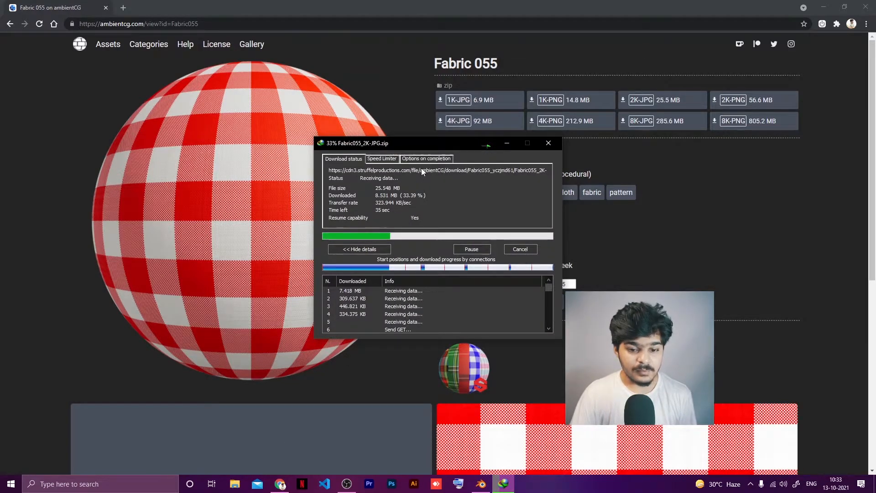
pyautogui.press('super+e')
pyautogui.moveTo(470, 13); pyautogui.dragTo(875, 179)
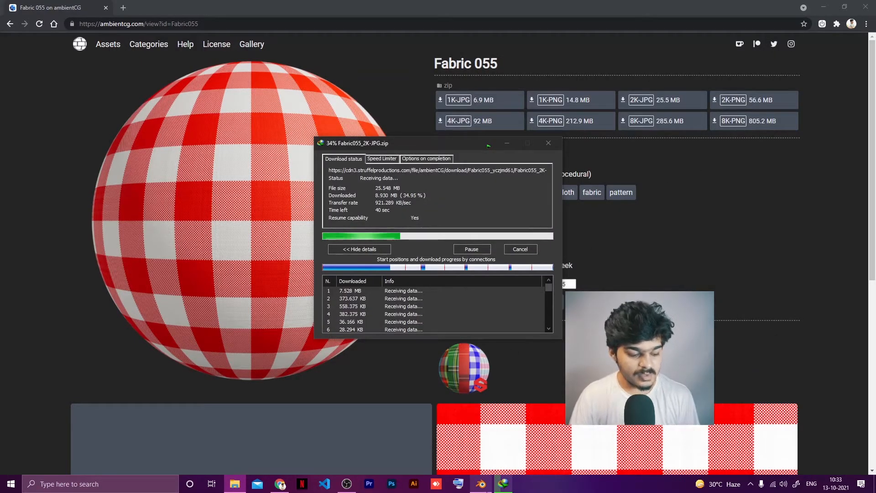
pyautogui.moveTo(481, 483)
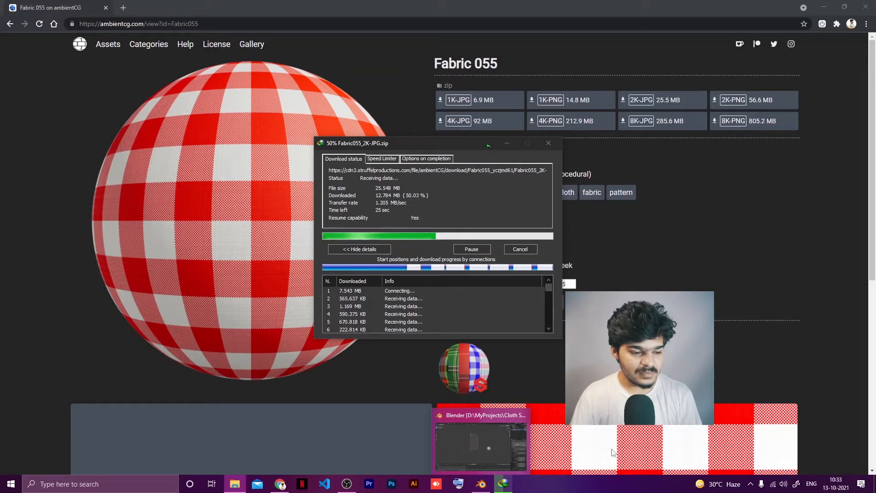
pyautogui.moveTo(436, 440)
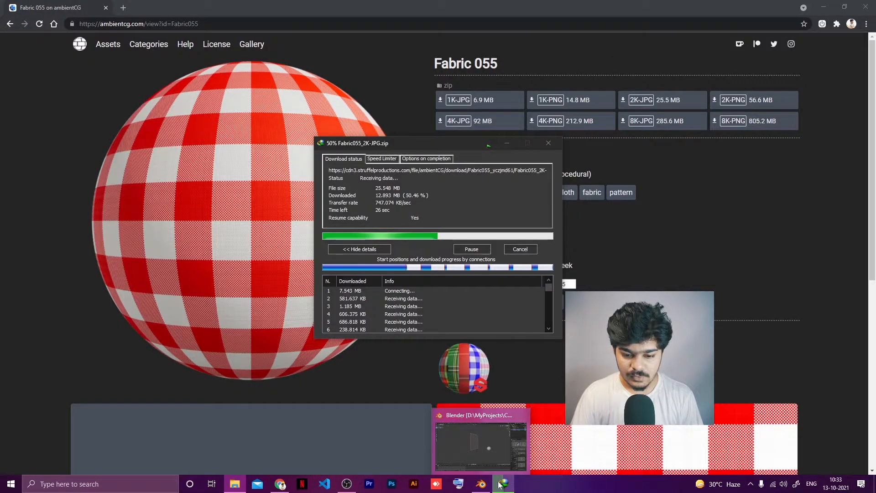
pyautogui.click(486, 145)
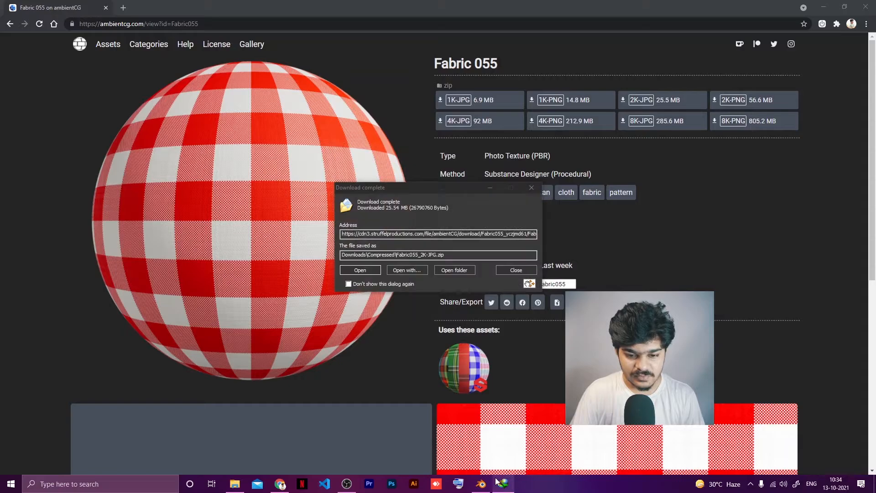
# - Open the downloaded Fabric055_2K-JPG.zip and extract it to the Fabric055_2K-JPG folder in Downloads\Compressed, showing the extracted files when complete
pyautogui.click(367, 271)
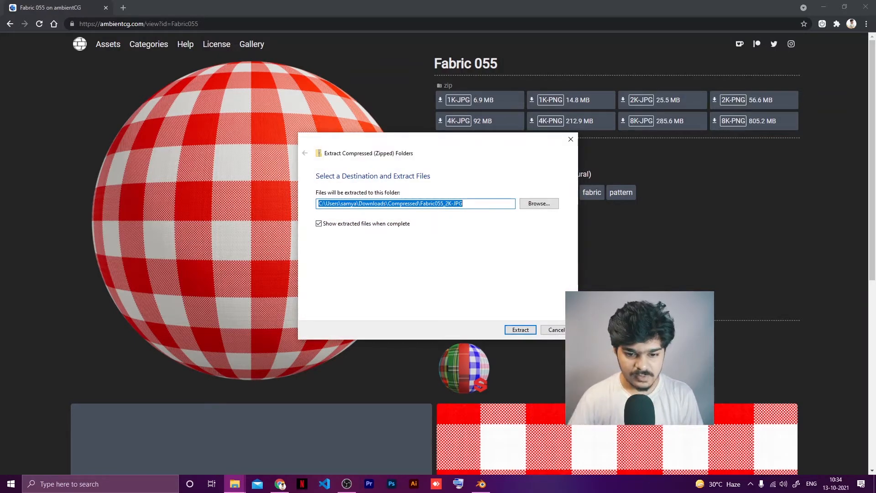
pyautogui.click(525, 333)
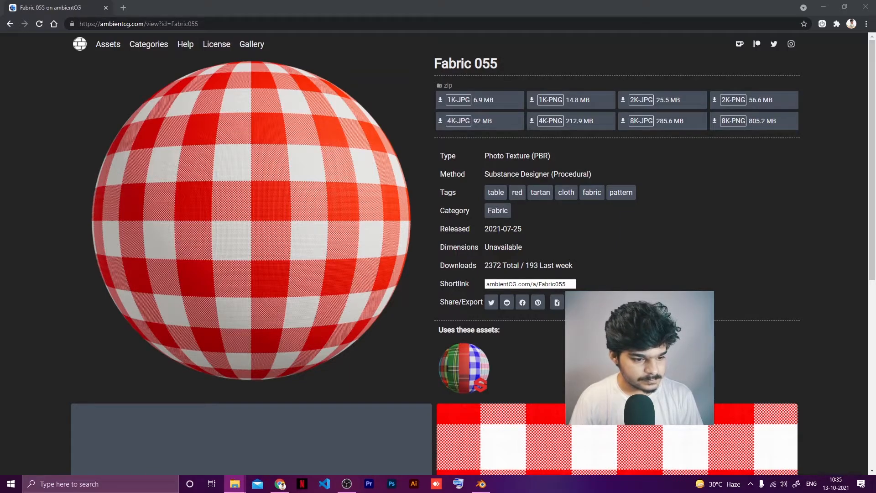
# - Return to Blender, switch to the Shading workspace and create a new material for the cloth plane
pyautogui.click(823, 9)
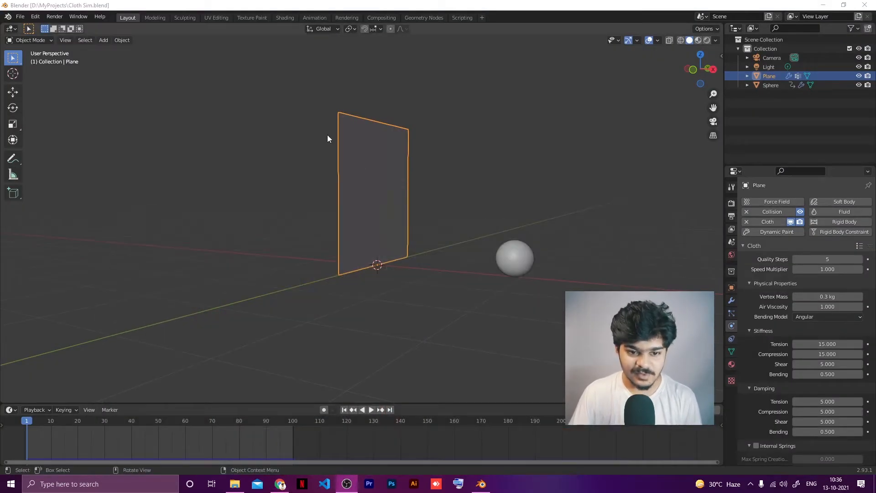
pyautogui.click(283, 20)
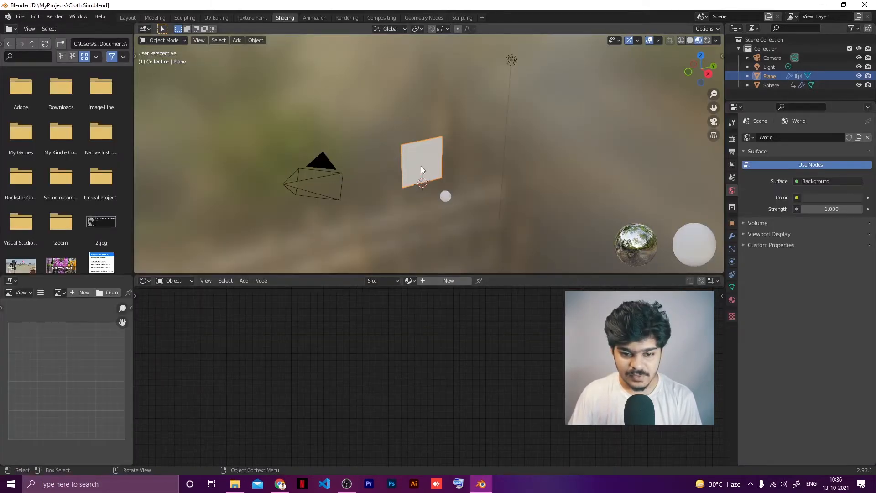
pyautogui.click(434, 280)
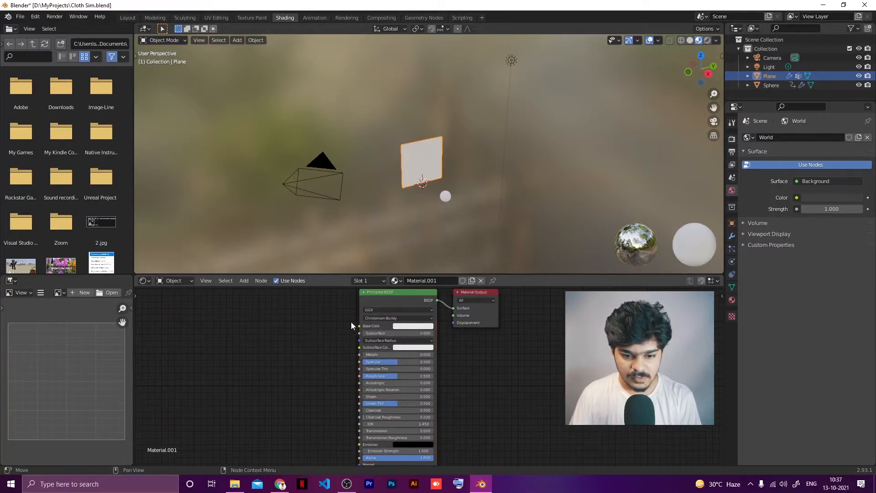
pyautogui.click(372, 299)
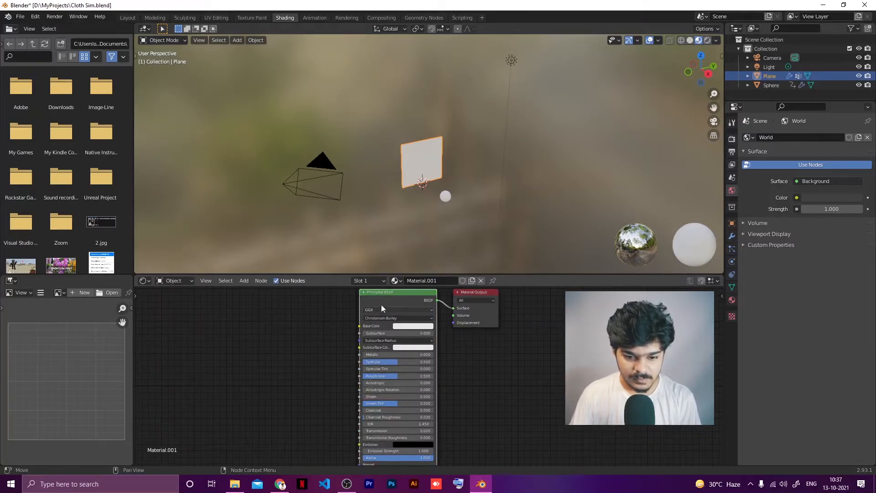
# - Search the add-on preferences for "node" to check whether Node Wrangler is enabled, and close the preferences
pyautogui.click(35, 17)
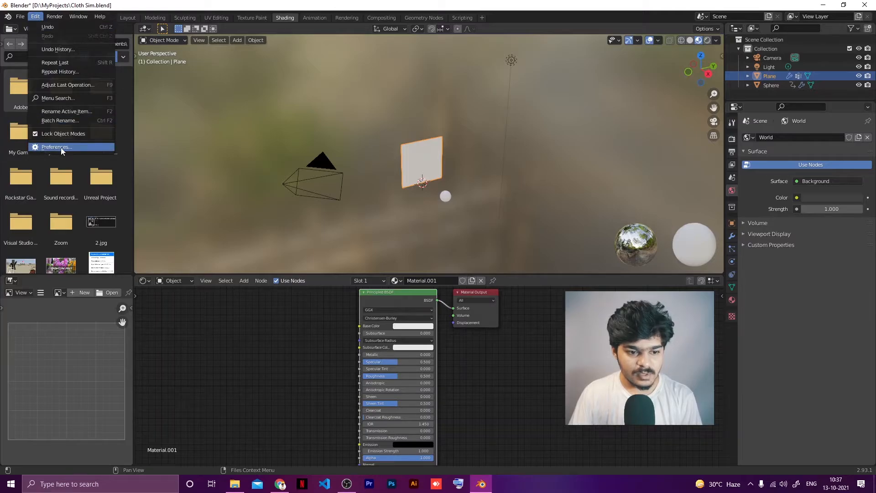
pyautogui.click(61, 147)
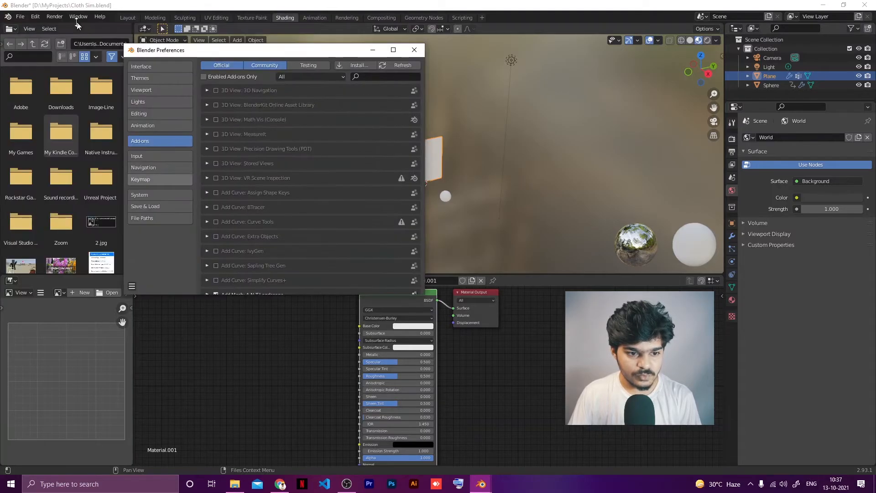
pyautogui.click(367, 77)
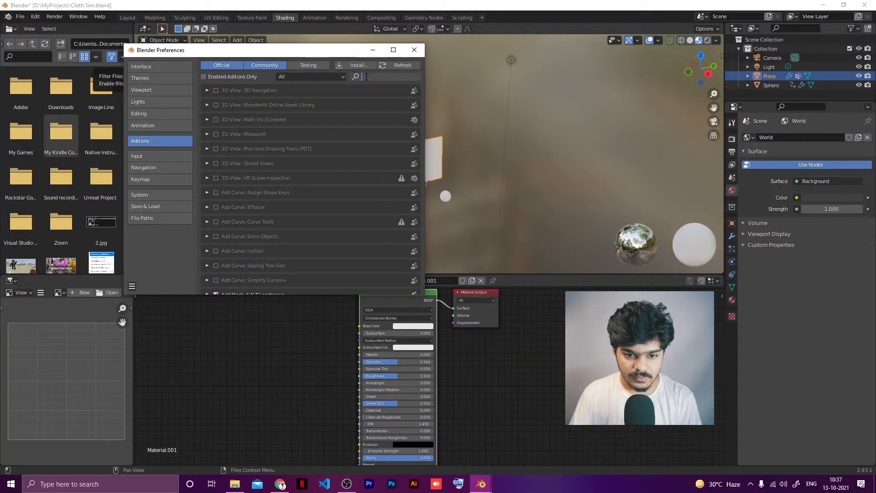
pyautogui.write('node')
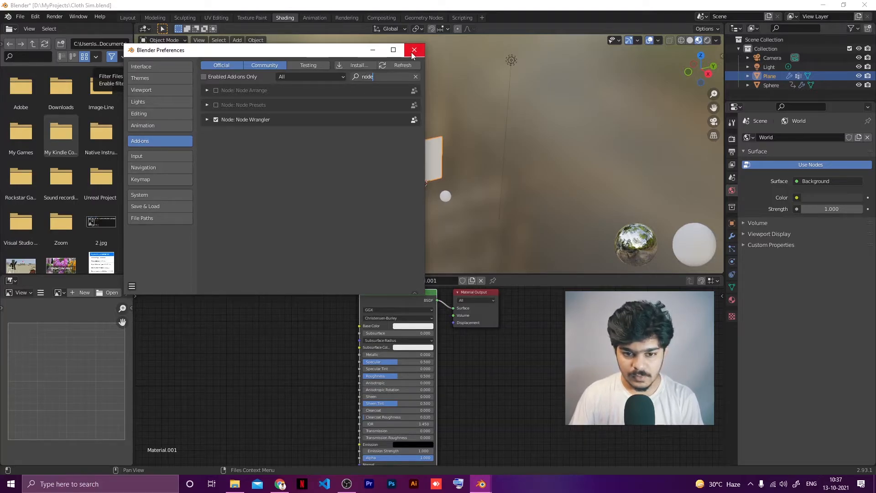
pyautogui.click(413, 52)
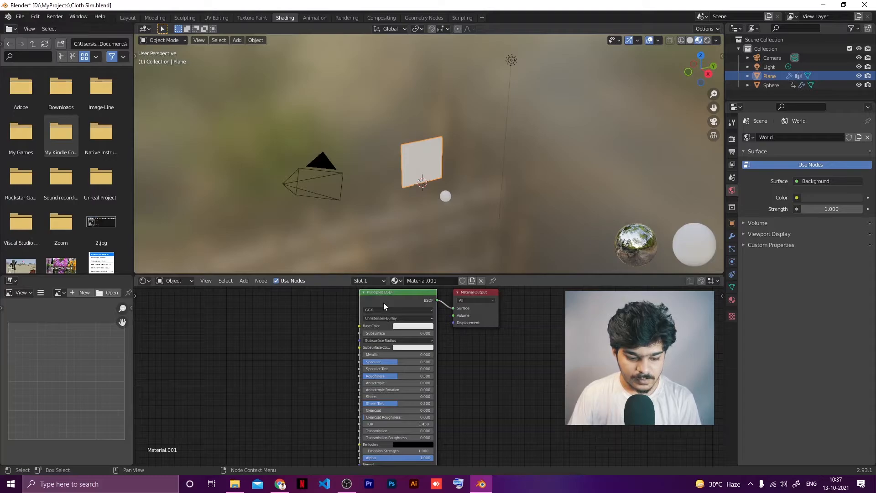
# - Start Node Wrangler's Principled texture setup for the cloth's shader and browse to D:\Blender\Textures\Fabric055_2K-JPG
pyautogui.hotkey('ctrl', 'shift', 't')
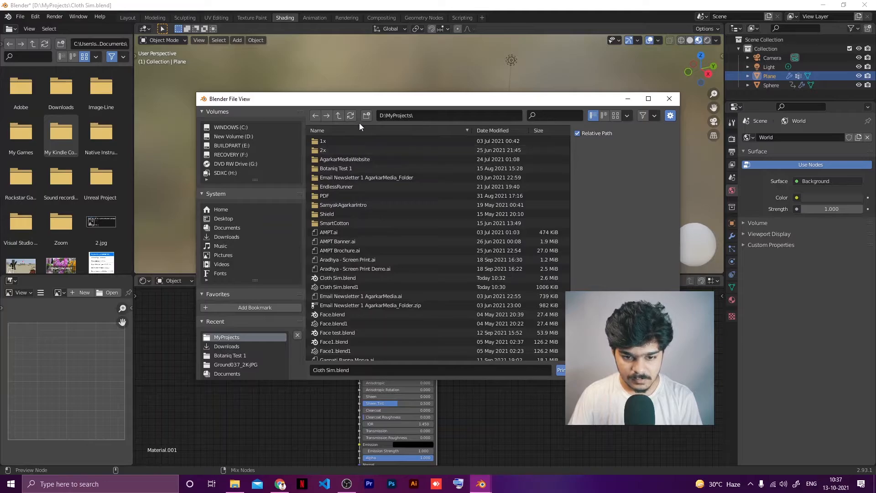
pyautogui.click(233, 139)
pyautogui.click(331, 167)
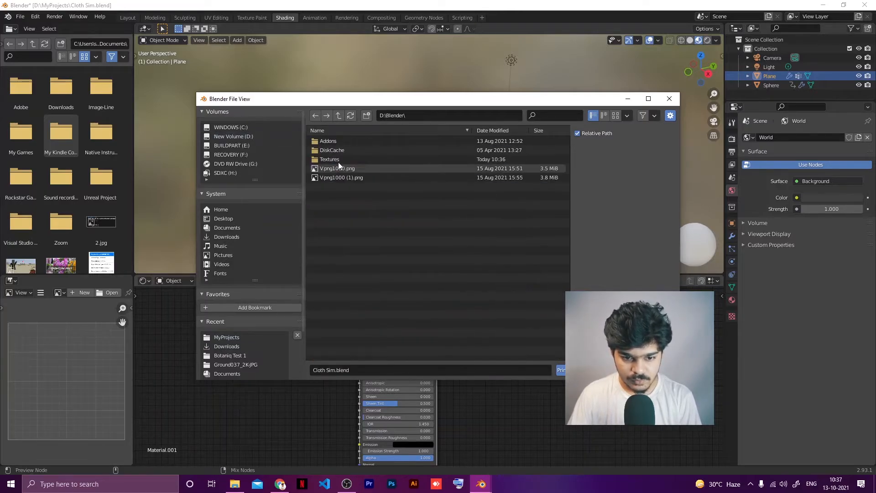
pyautogui.doubleClick(329, 159)
pyautogui.doubleClick(335, 141)
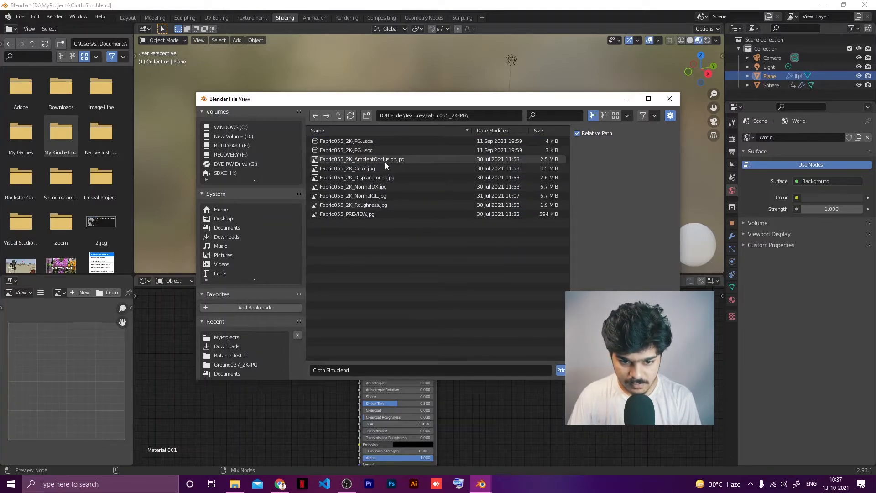
# - Load the Fabric055_2K Color, NormalDX and Roughness JPGs as the cloth material's texture setup and inspect the nodes and cloth
pyautogui.click(364, 169)
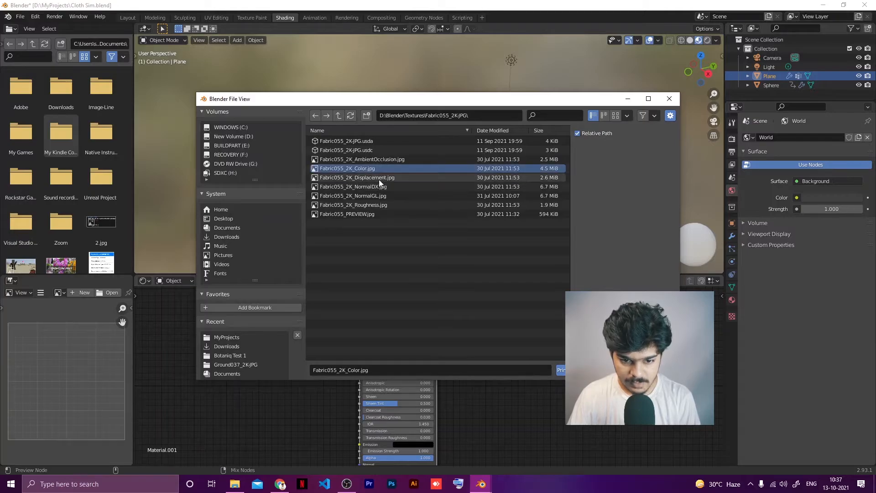
pyautogui.keyDown('ctrl'); pyautogui.click(379, 179); pyautogui.keyUp('ctrl')
pyautogui.click(379, 179)
pyautogui.click(377, 170)
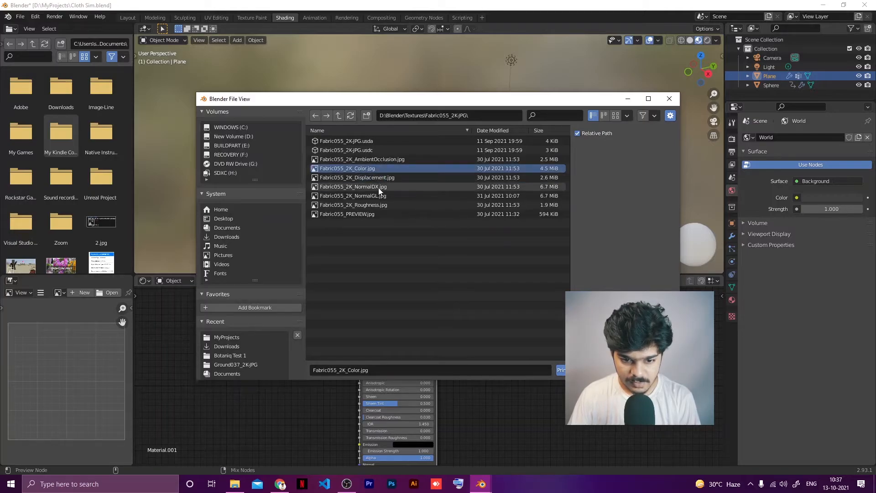
pyautogui.keyDown('shift'); pyautogui.click(379, 187); pyautogui.keyUp('shift')
pyautogui.keyDown('ctrl'); pyautogui.click(368, 177); pyautogui.keyUp('ctrl')
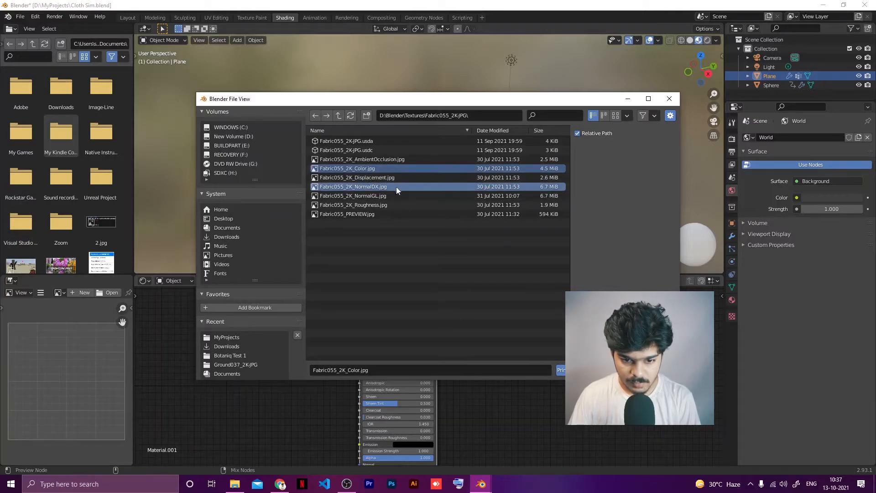
pyautogui.keyDown('ctrl'); pyautogui.click(387, 207); pyautogui.keyUp('ctrl')
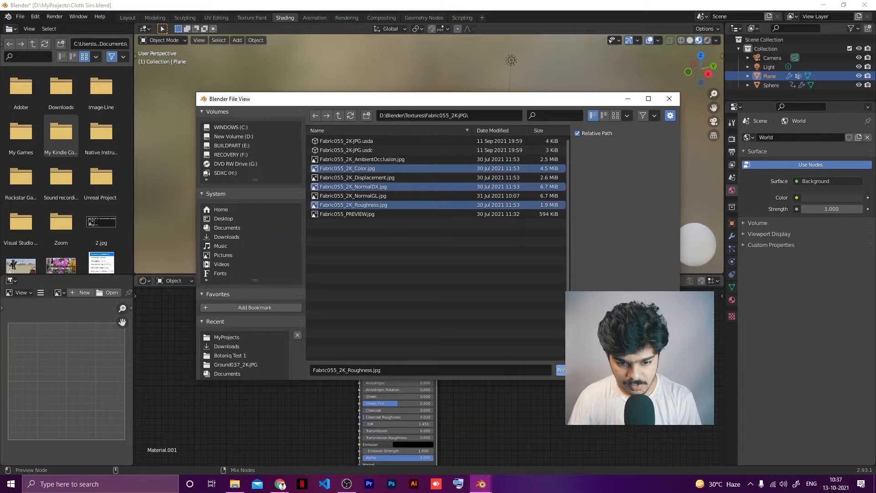
pyautogui.click(560, 370)
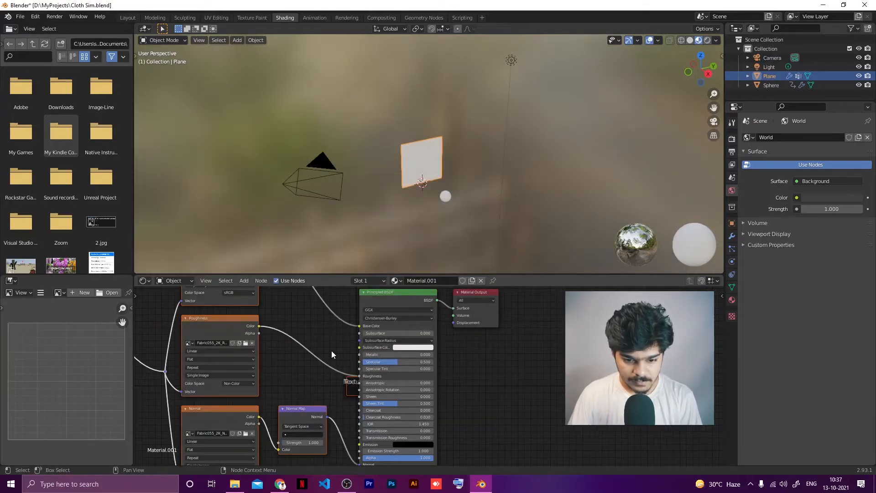
pyautogui.press('Home')
pyautogui.scroll(-1, 358, 353)
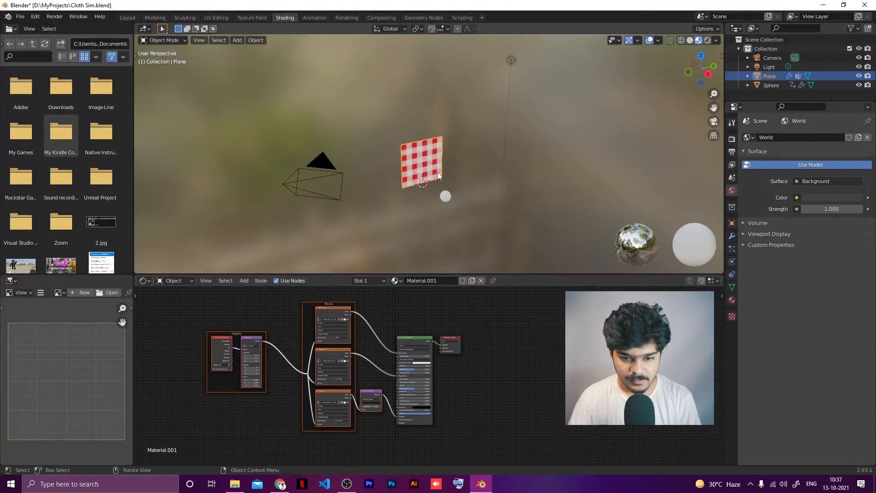
pyautogui.scroll(6, 433, 168)
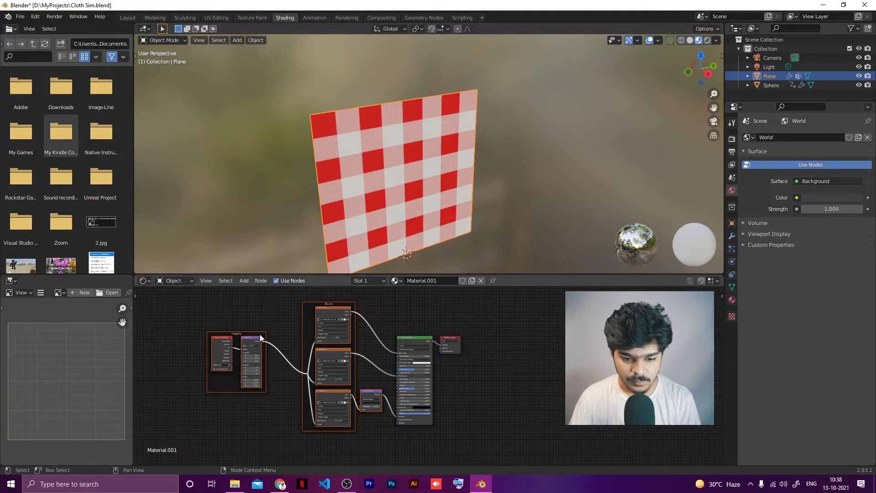
# - Set the Mapping node's scale to 2 on X, Y and Z to make the checkered pattern smaller
pyautogui.scroll(7, 250, 351)
pyautogui.moveTo(256, 367); pyautogui.dragTo(508, 357, button='middle')
pyautogui.scroll(2, 381, 362)
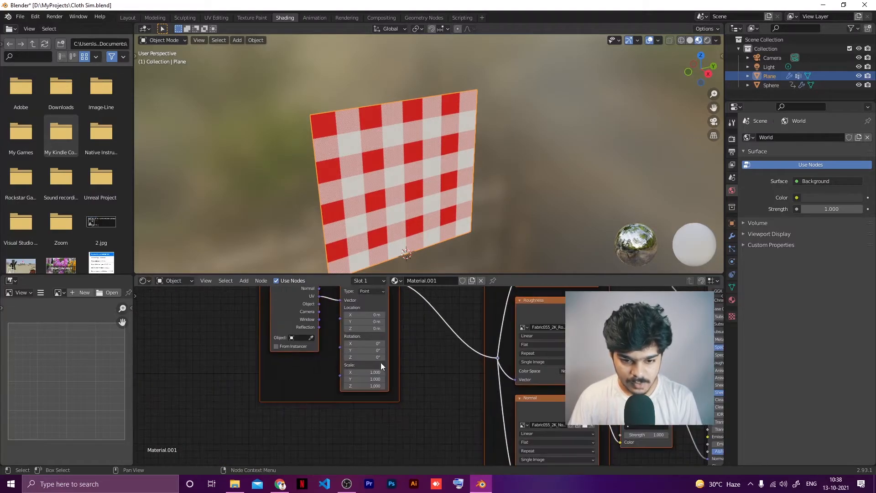
pyautogui.scroll(3, 378, 347)
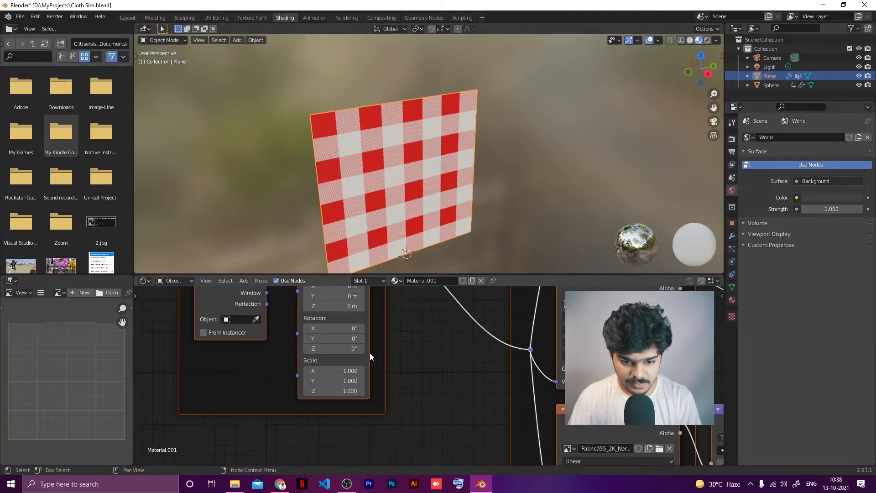
pyautogui.click(378, 387)
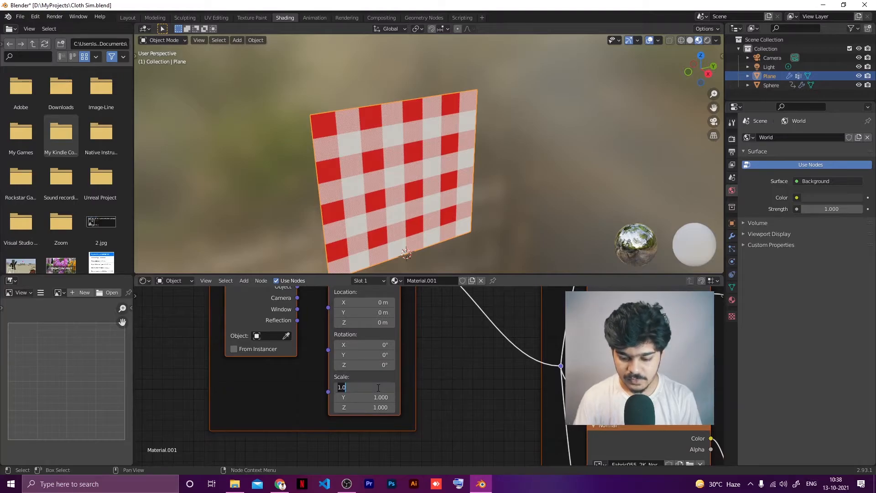
pyautogui.write('2')
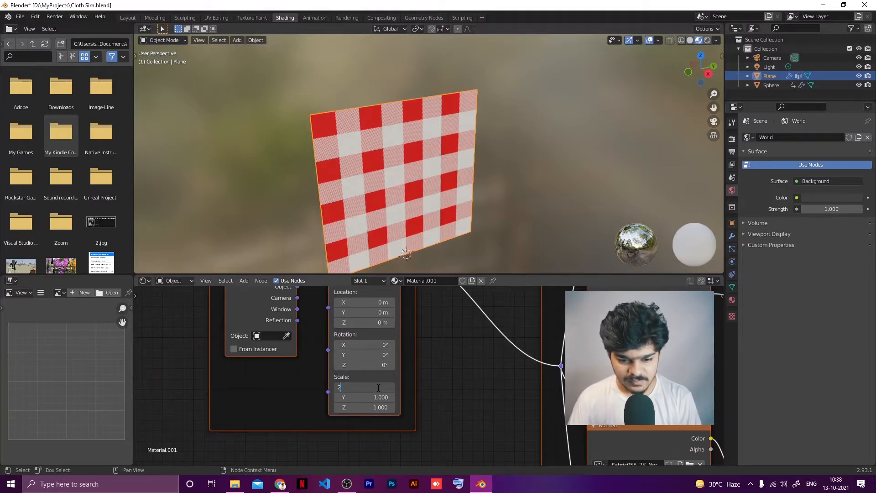
pyautogui.press('Return')
pyautogui.click(380, 397)
pyautogui.write('2')
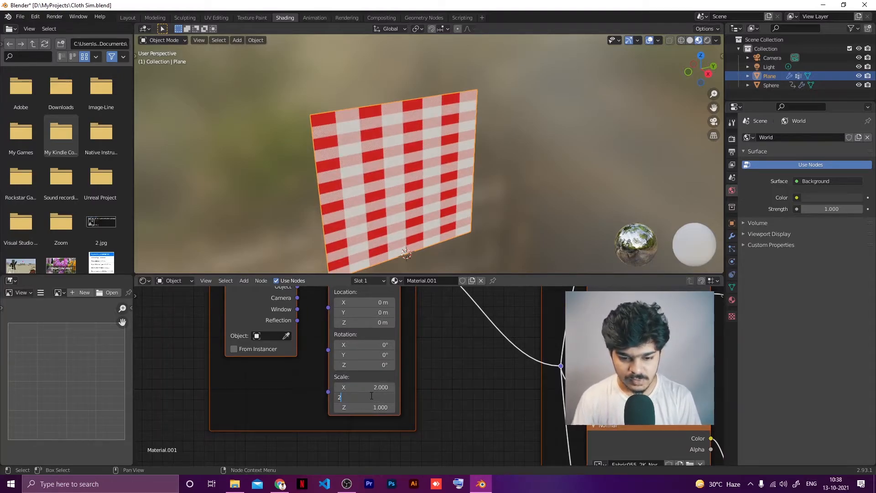
pyautogui.press('Return')
pyautogui.click(379, 411)
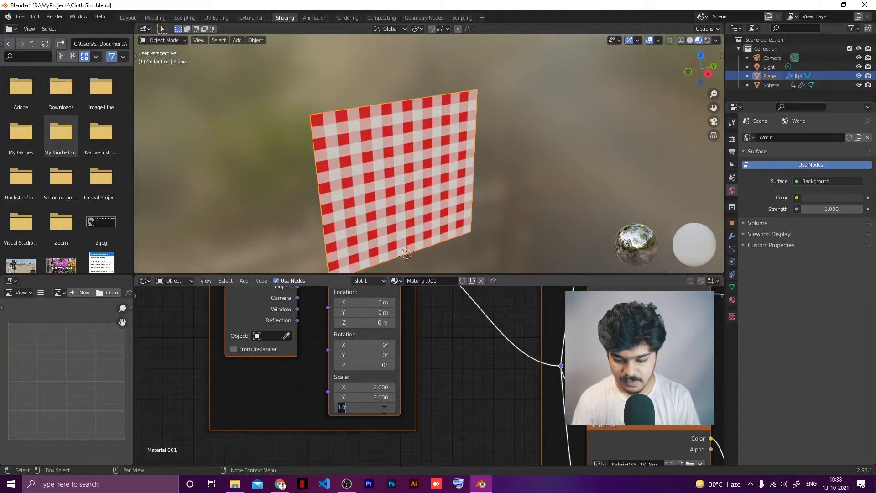
pyautogui.write('2')
pyautogui.press('Return')
# - Try a 0.4 m X location offset on the Mapping node and reset it to 0 m
pyautogui.scroll(3, 437, 379)
pyautogui.scroll(-5, 436, 382)
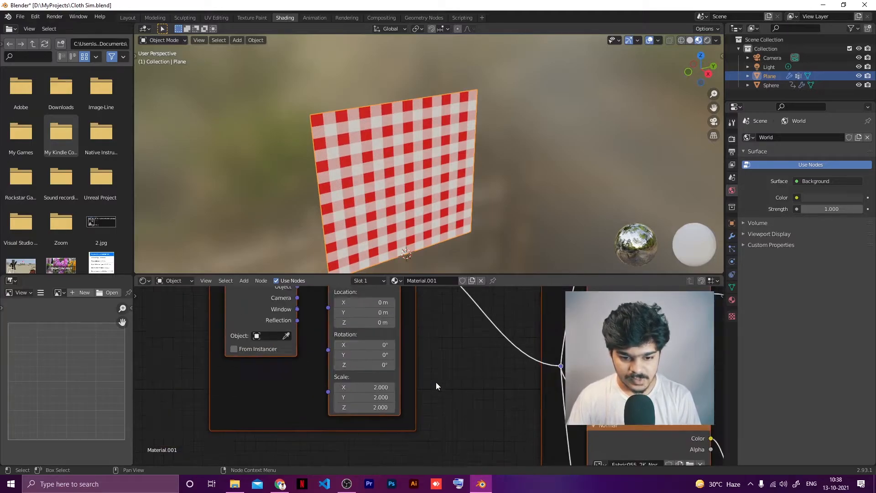
pyautogui.moveTo(447, 377); pyautogui.dragTo(449, 402, button='middle')
pyautogui.moveTo(362, 337); pyautogui.dragTo(383, 337)
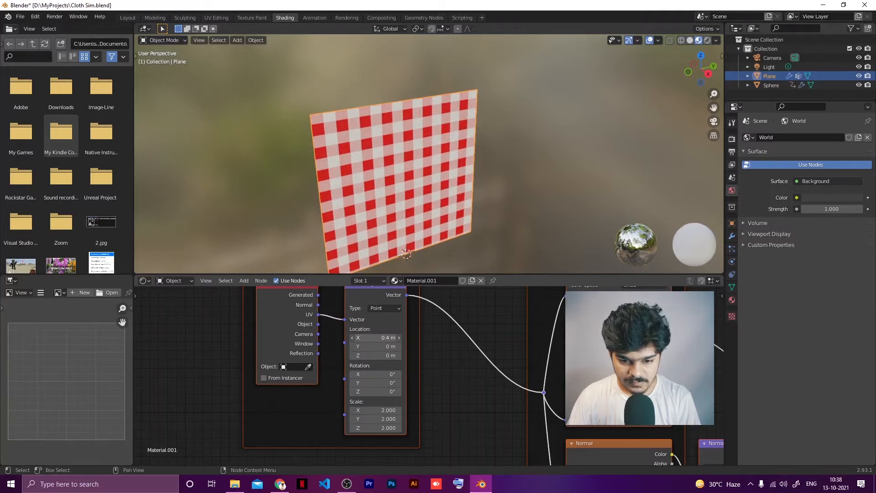
pyautogui.click(368, 338)
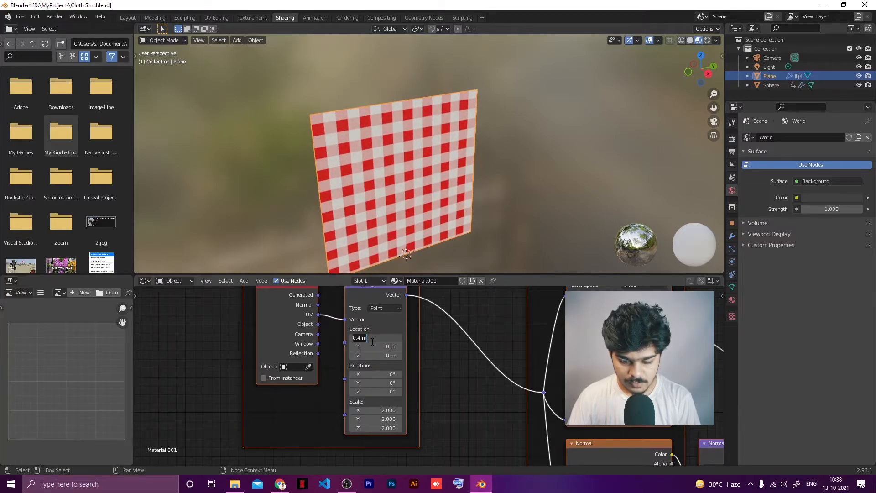
pyautogui.write('0')
pyautogui.press('Return')
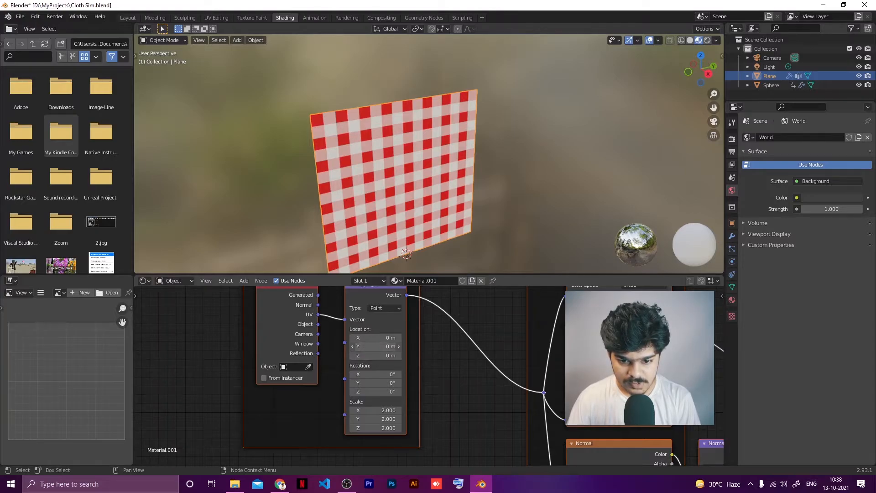
# - Try Y location offsets of 0.1 m, 0.5 m and 0.6 m on the Mapping node, returning to 0.5 m
pyautogui.moveTo(374, 347); pyautogui.dragTo(380, 346)
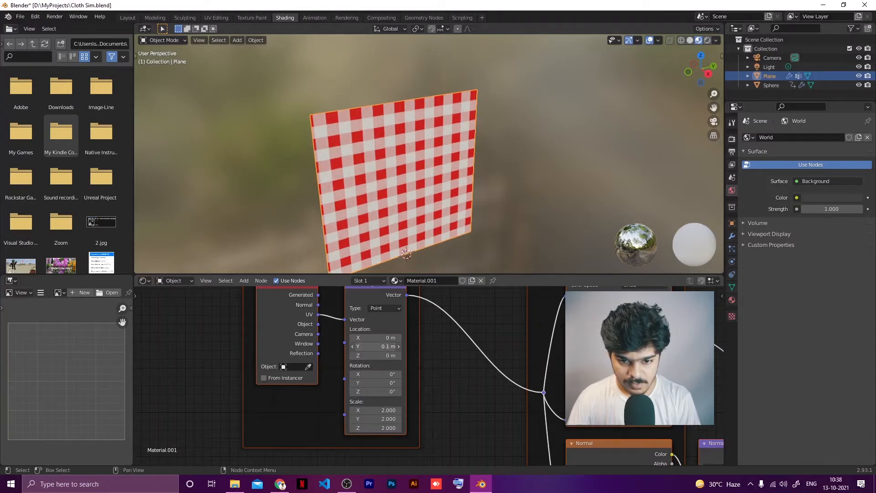
pyautogui.click(354, 347)
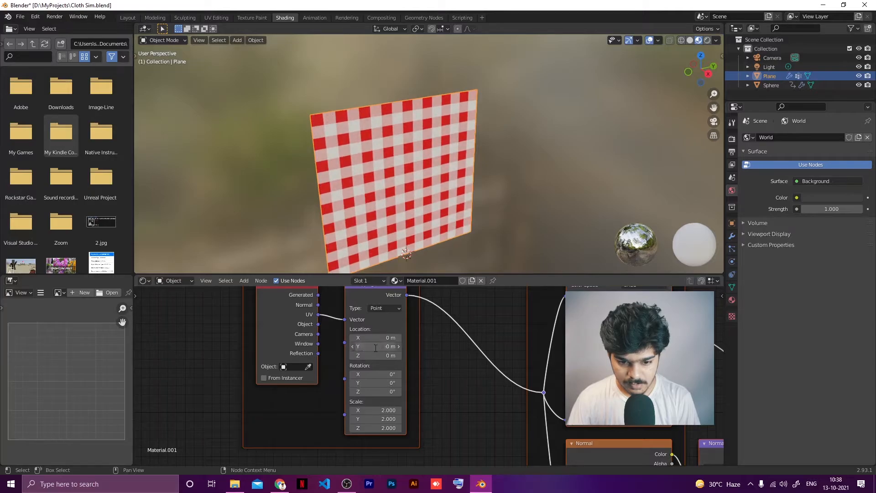
pyautogui.click(375, 348)
pyautogui.write('0.5')
pyautogui.press('Return')
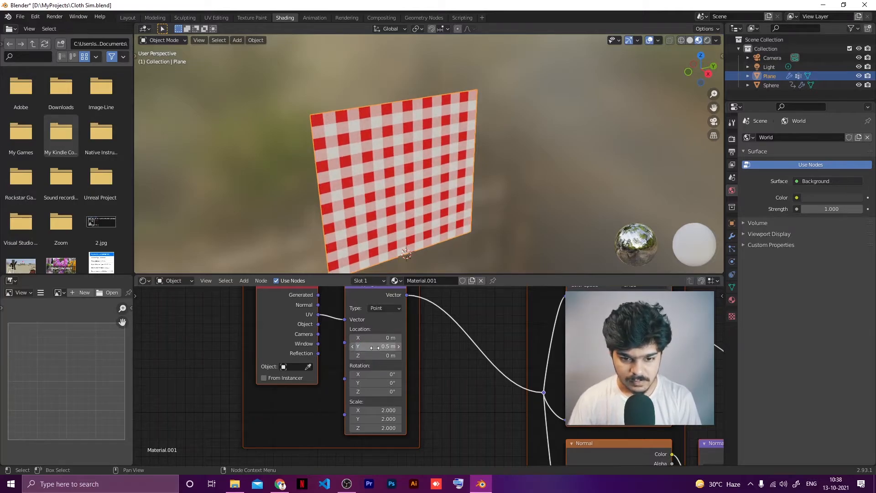
pyautogui.click(399, 347)
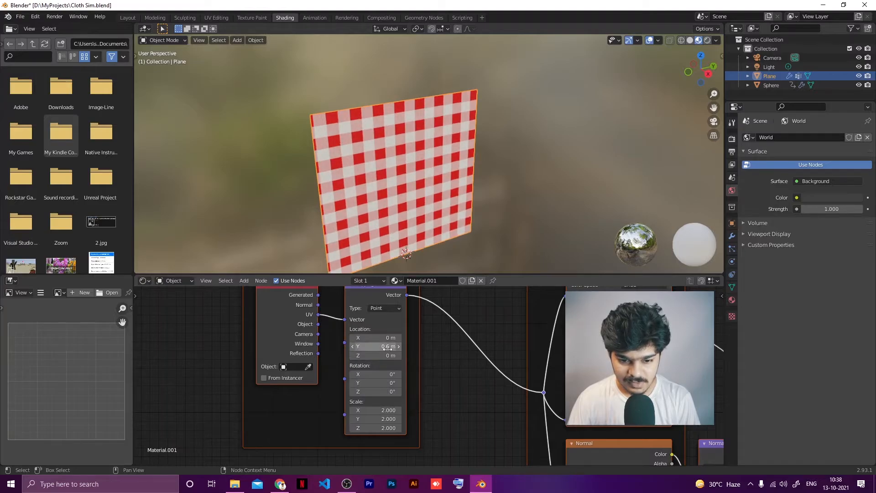
pyautogui.click(353, 346)
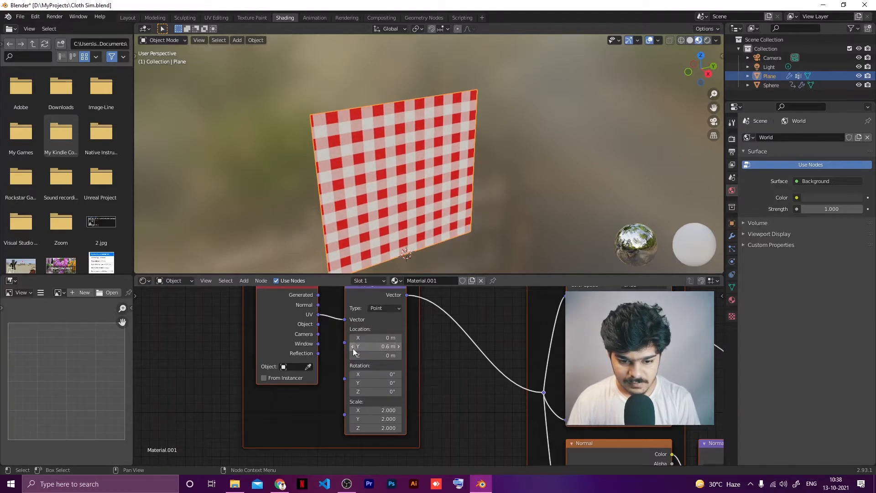
# - Set the Mapping node's location to 0.05 m on Y and 0.065 m on X to shift the checkered pattern
pyautogui.click(372, 346)
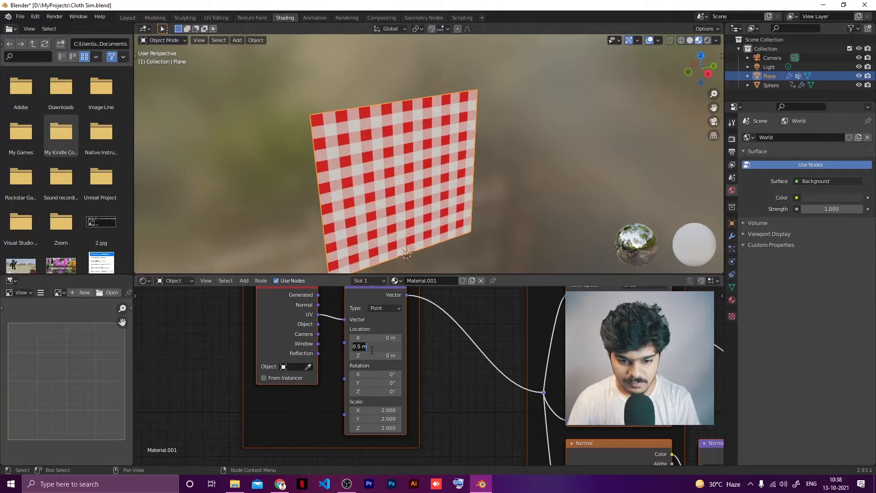
pyautogui.write('0.05')
pyautogui.press('Return')
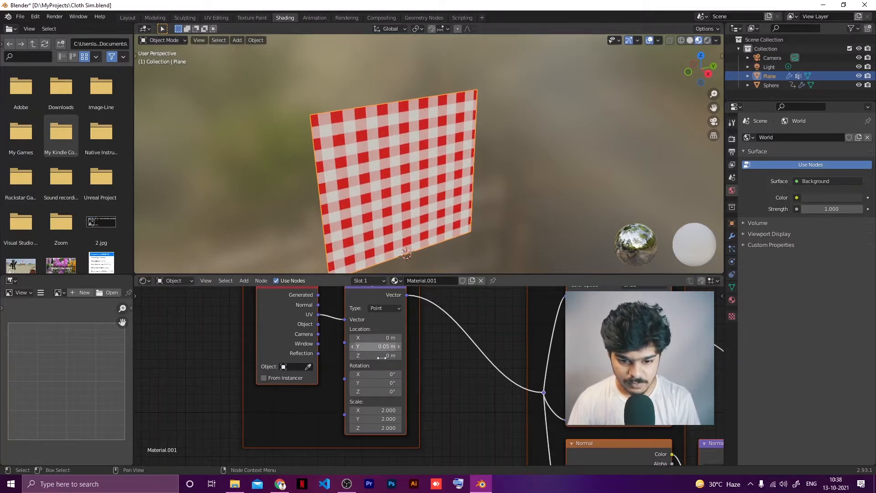
pyautogui.click(376, 338)
pyautogui.write('0.0')
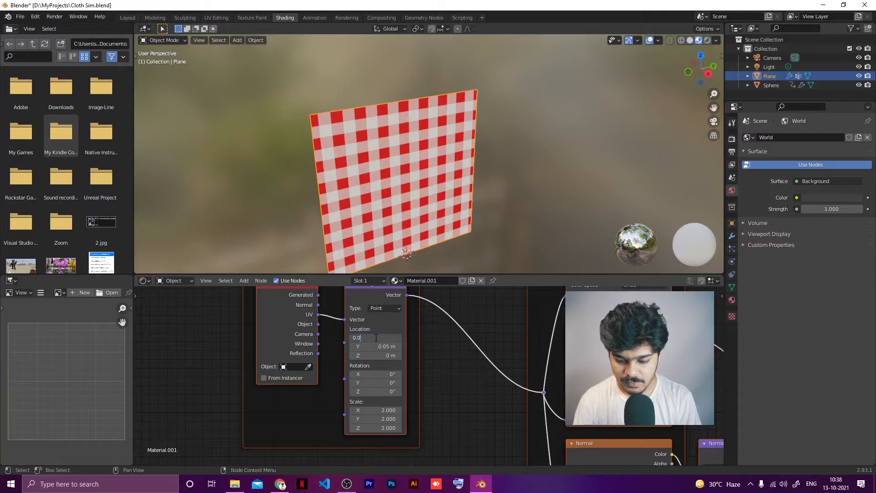
pyautogui.write('65')
pyautogui.press('Return')
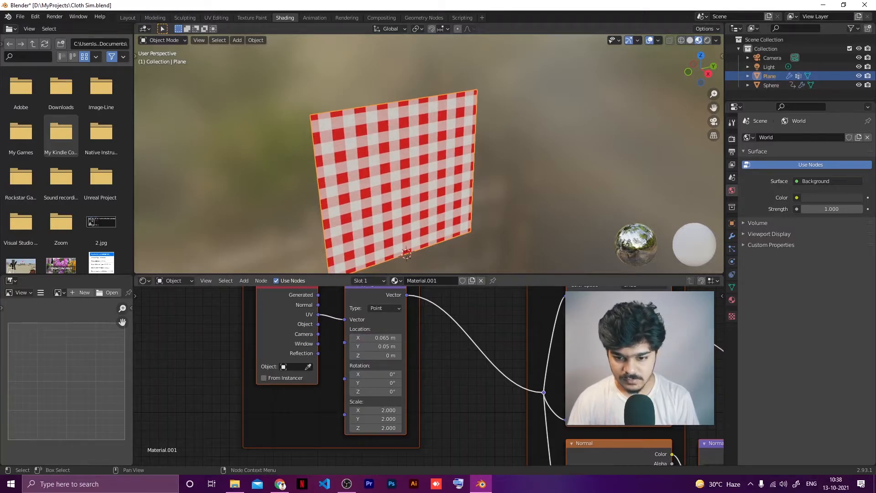
# - Reset the Mapping node's X location to 0 m
pyautogui.click(377, 337)
pyautogui.write('0')
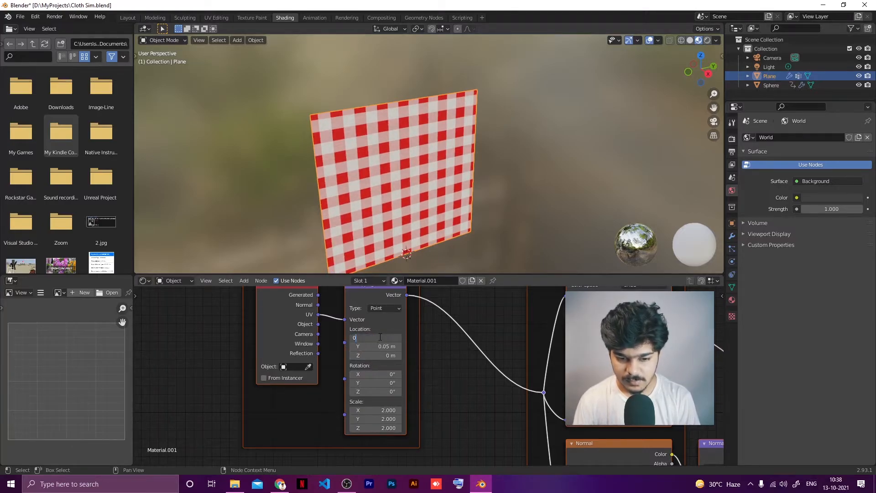
pyautogui.press('Return')
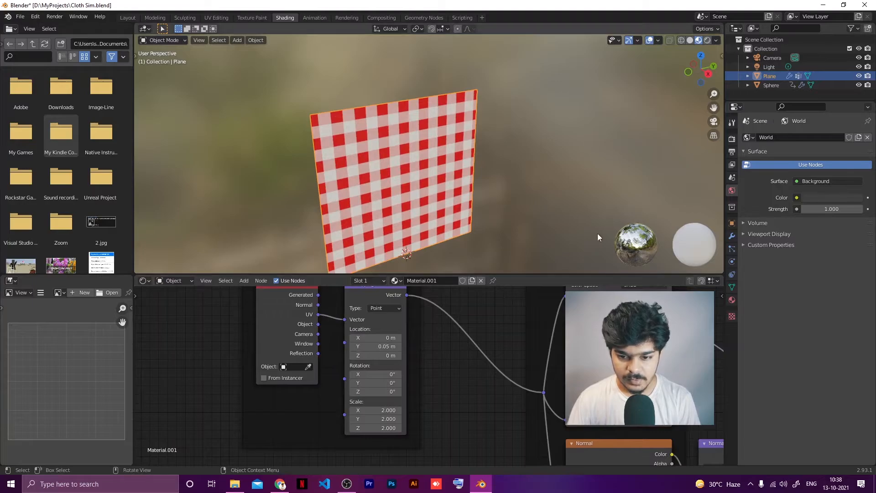
pyautogui.scroll(-2, 637, 194)
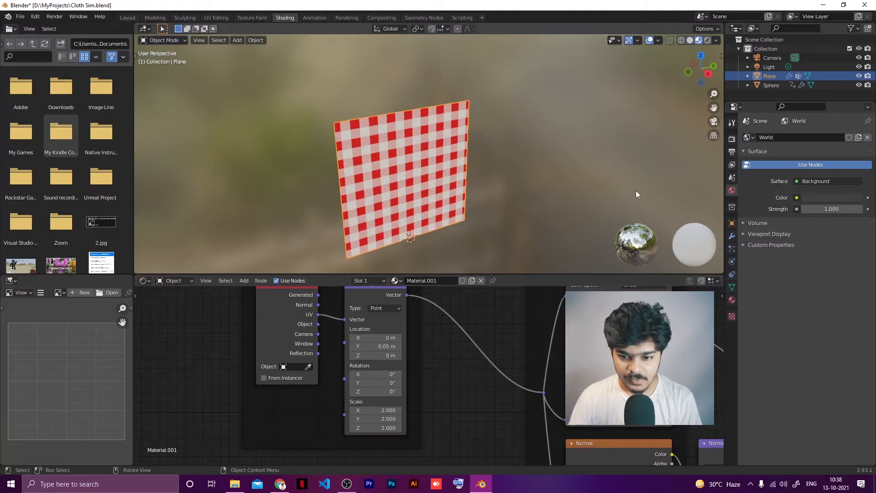
pyautogui.scroll(-3, 501, 182)
# - Give the sphere a new material with a warm yellow base color
pyautogui.click(454, 233)
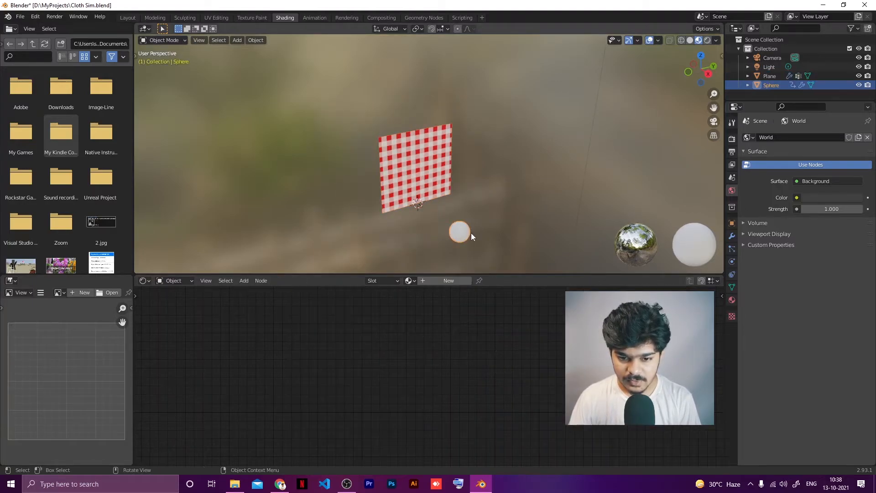
pyautogui.click(431, 281)
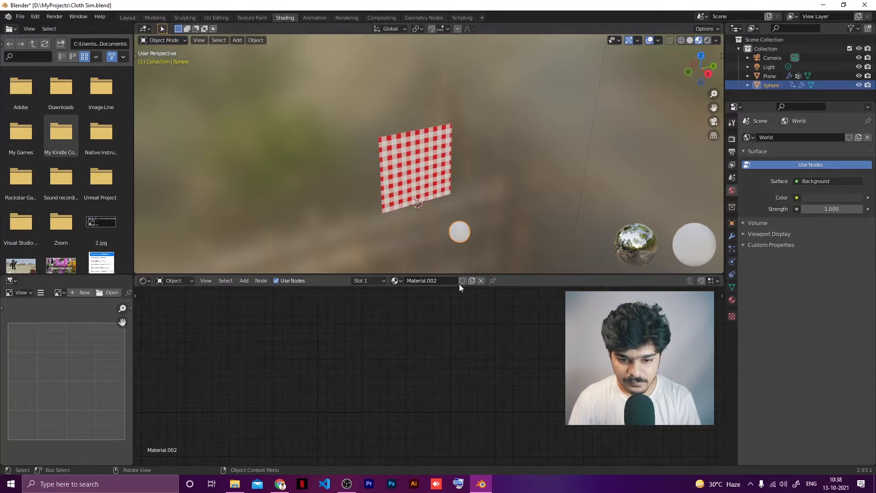
pyautogui.scroll(-5, 410, 339)
pyautogui.keyDown('shift'); pyautogui.moveTo(453, 347); pyautogui.dragTo(262, 326, button='middle'); pyautogui.keyUp('shift')
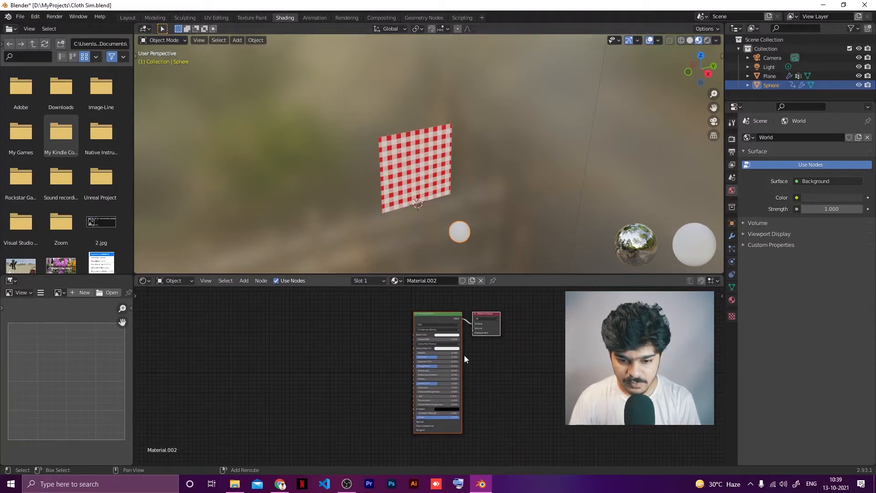
pyautogui.scroll(6, 475, 347)
pyautogui.moveTo(487, 339); pyautogui.dragTo(436, 360, button='middle')
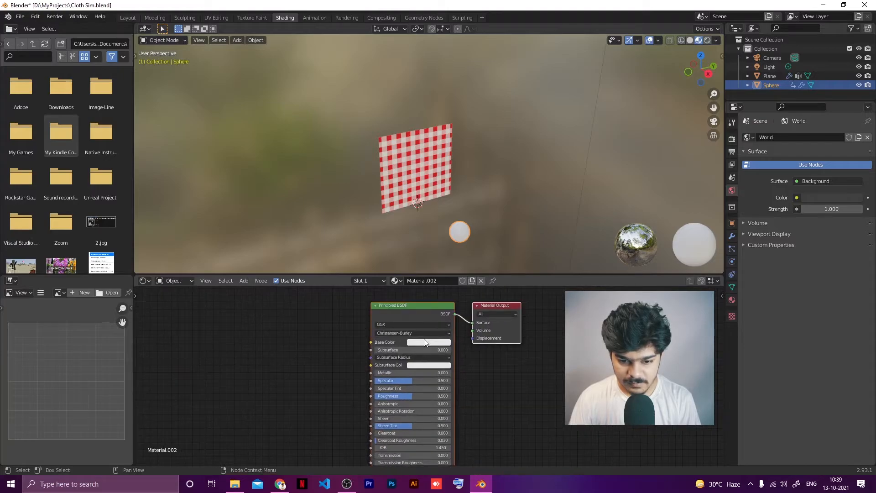
pyautogui.click(425, 342)
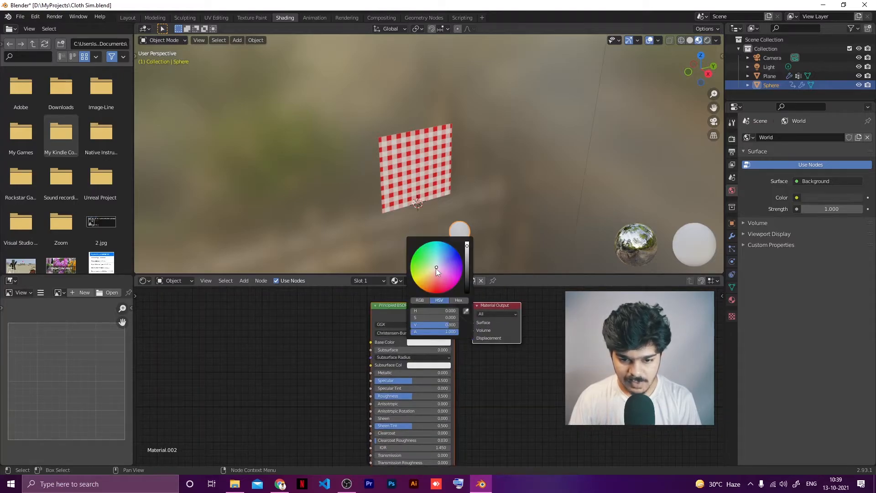
pyautogui.moveTo(436, 270); pyautogui.dragTo(424, 277)
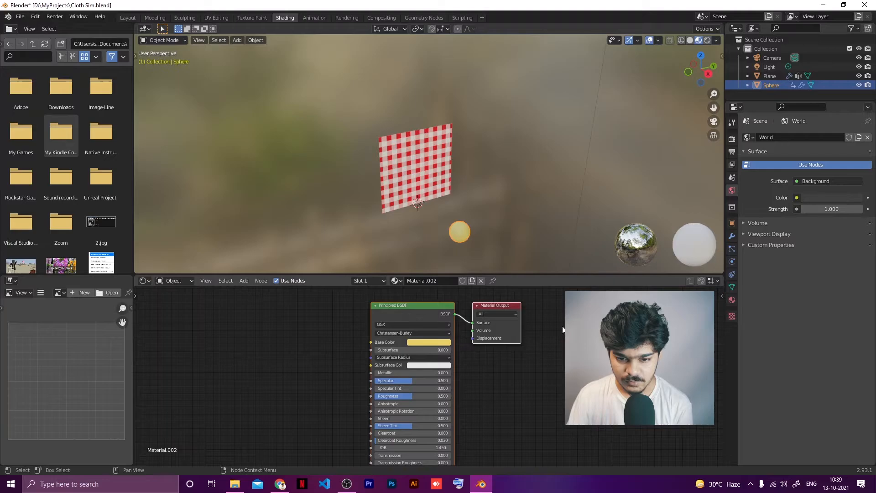
# - Save the file in the Layout workspace and add a Subdivision Surface modifier set to Simple to the cloth plane
pyautogui.click(127, 17)
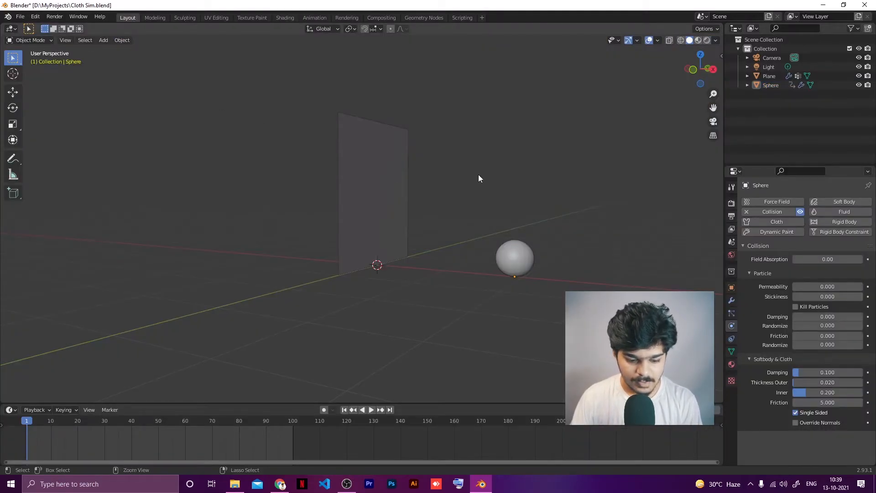
pyautogui.hotkey('ctrl', 's')
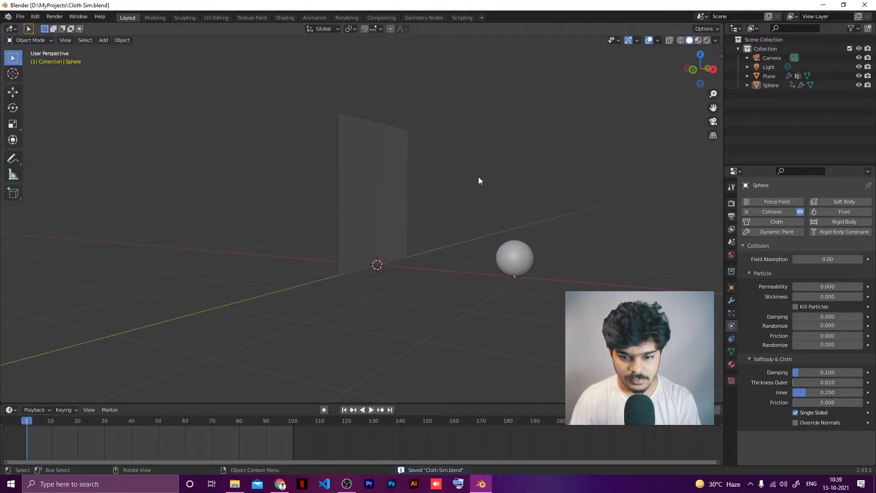
pyautogui.click(379, 190)
pyautogui.moveTo(475, 166); pyautogui.dragTo(411, 182, button='middle')
pyautogui.click(731, 300)
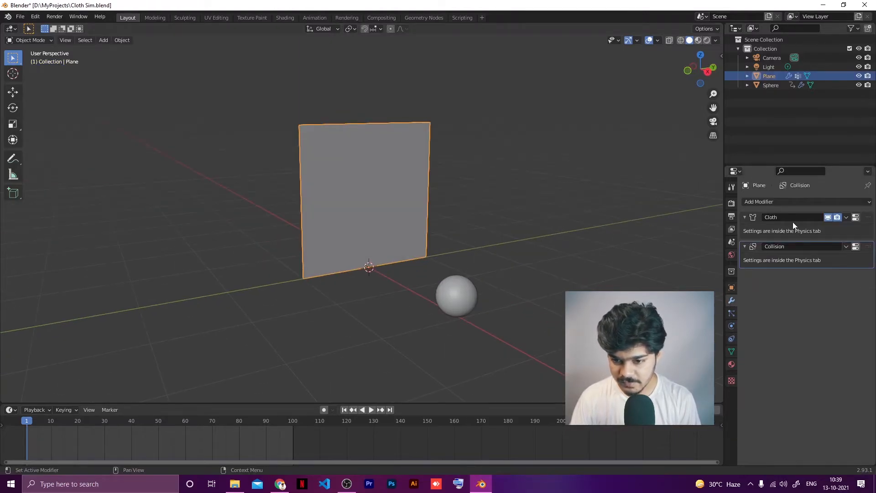
pyautogui.click(773, 201)
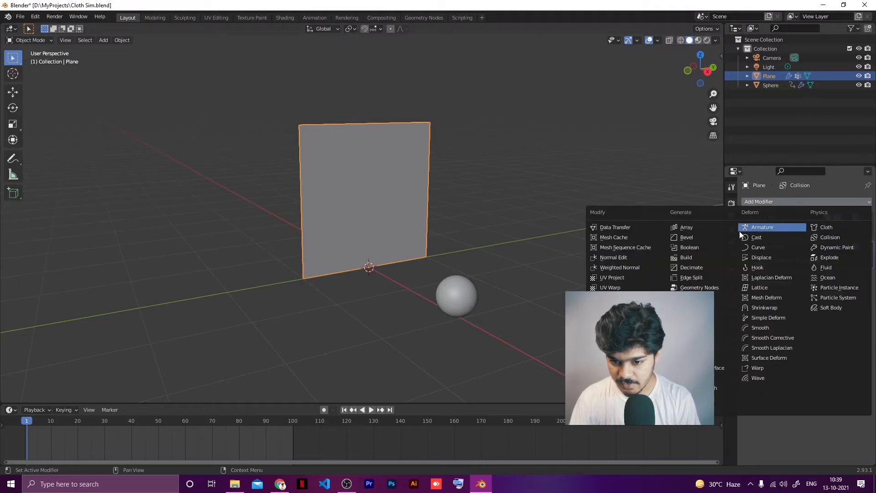
pyautogui.click(716, 367)
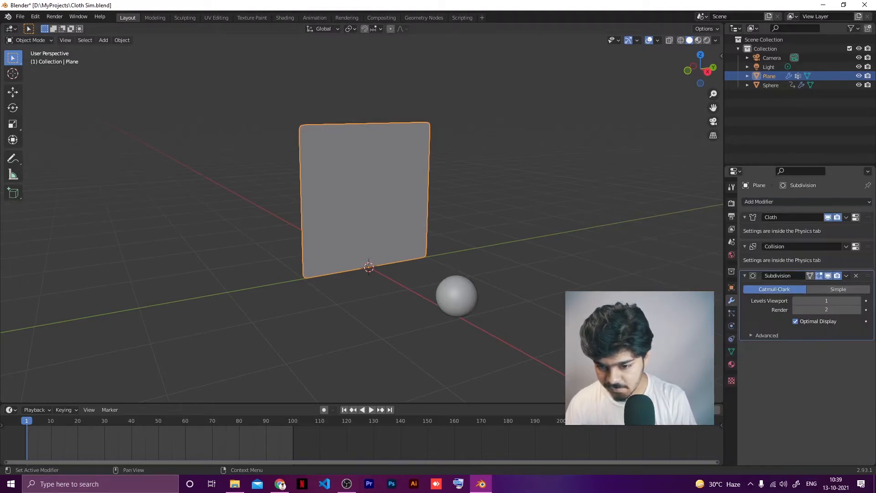
pyautogui.click(833, 290)
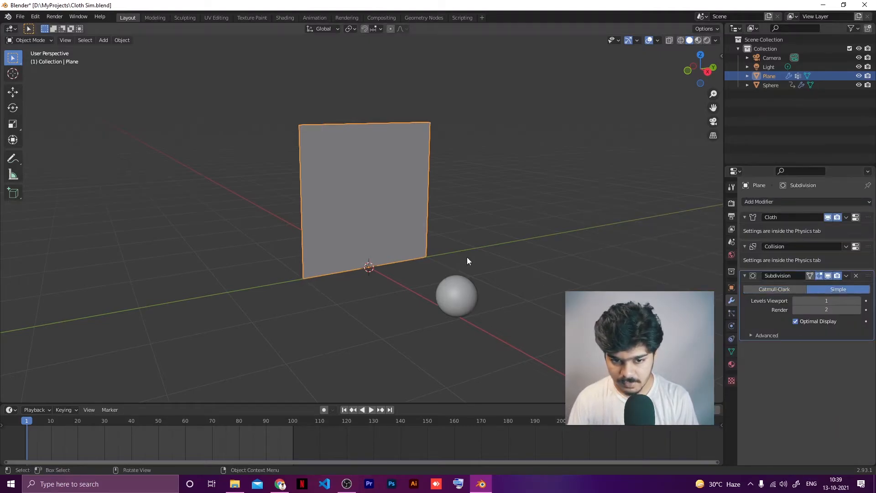
# - Save the file and play the cloth simulation, stopping at about frame 72
pyautogui.click(490, 244)
pyautogui.hotkey('ctrl', 's')
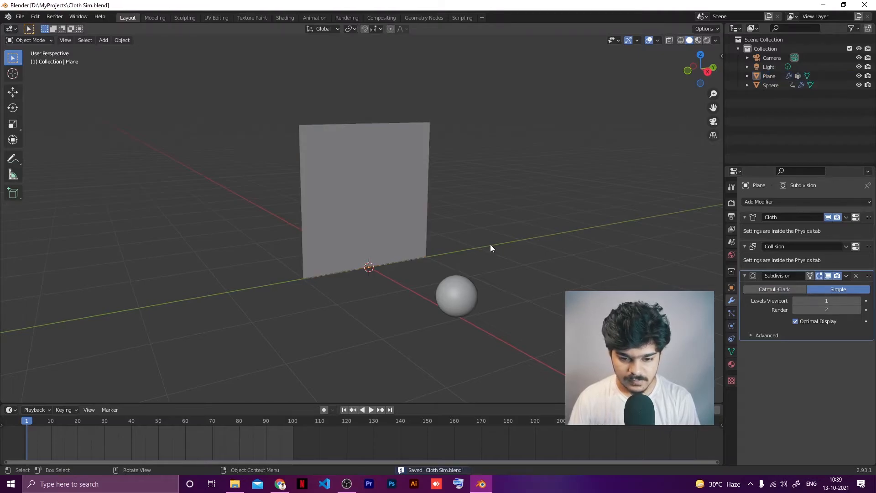
pyautogui.press('space')
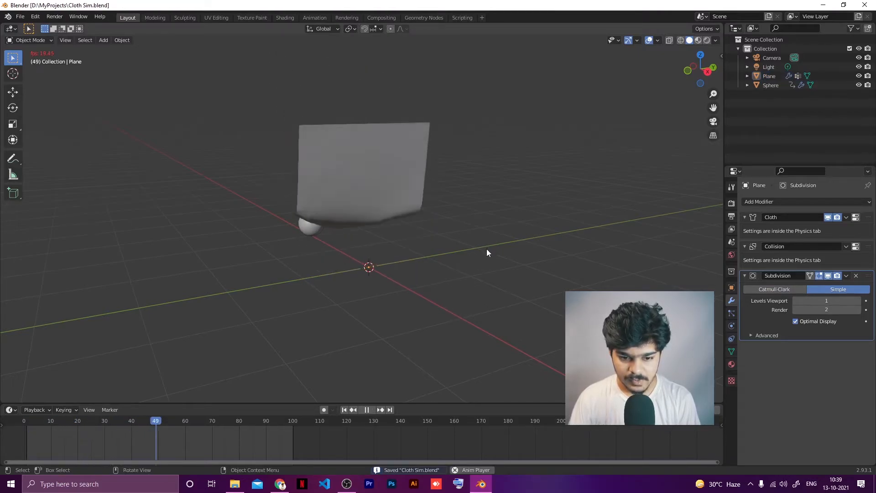
pyautogui.press('space')
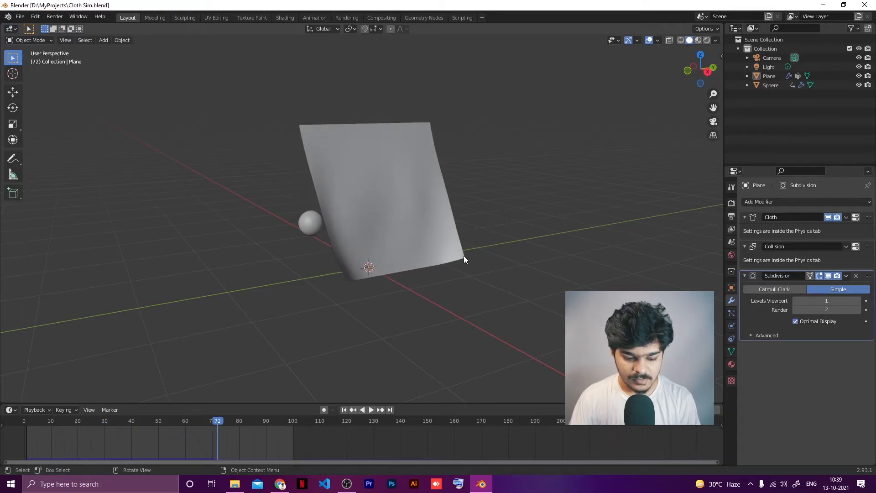
# - From the right view, move the light about 2.35 m on Y and -1.47 m on Z, and change its type to Area
pyautogui.scroll(-6, 461, 233)
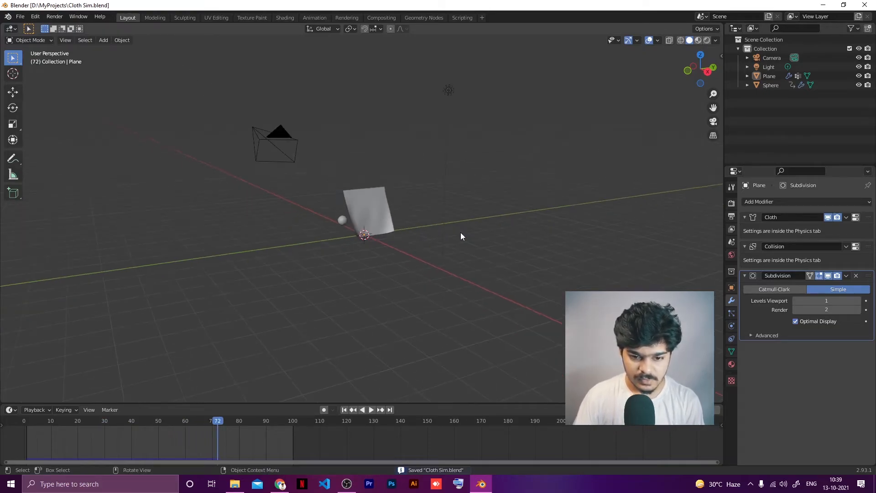
pyautogui.moveTo(460, 234); pyautogui.dragTo(480, 276, button='middle')
pyautogui.click(480, 165)
pyautogui.moveTo(493, 221); pyautogui.dragTo(527, 185, button='middle')
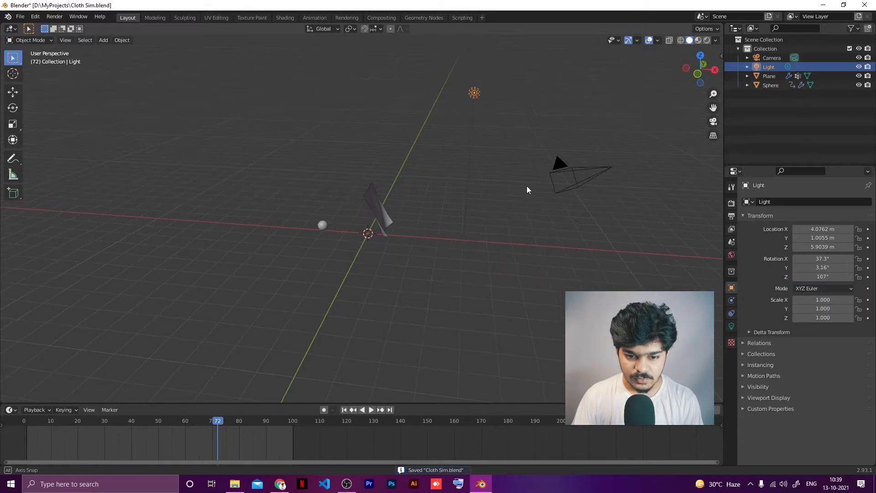
pyautogui.moveTo(360, 221); pyautogui.dragTo(379, 196, button='middle')
pyautogui.press('g')
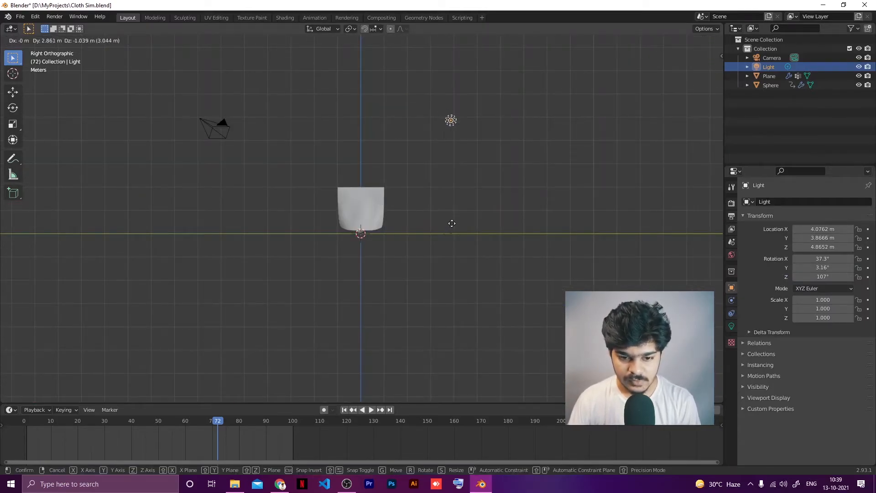
pyautogui.click(434, 232)
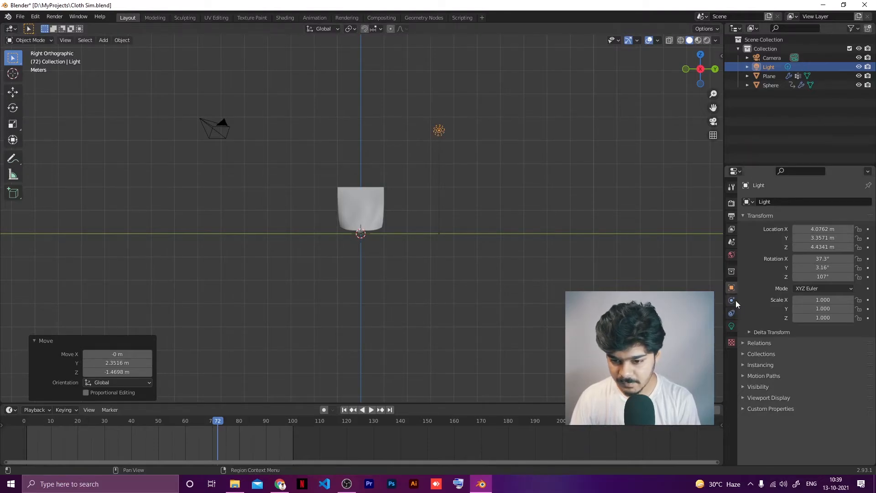
pyautogui.click(731, 325)
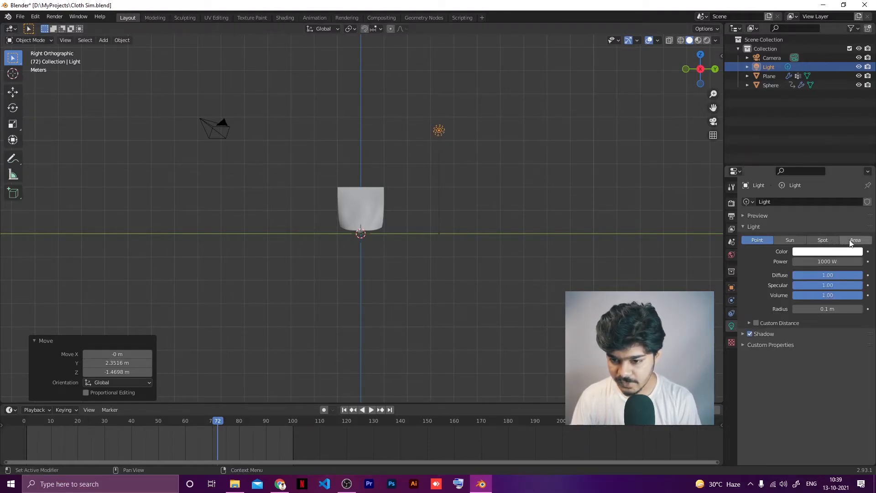
pyautogui.click(851, 242)
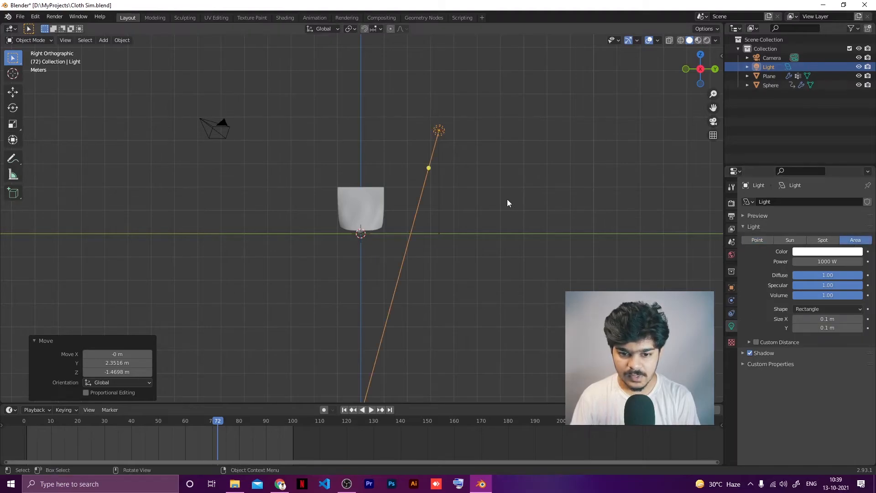
# - Add a plane at the world origin as a floor and scale it up about 8.5 times
pyautogui.moveTo(507, 198); pyautogui.dragTo(423, 240, button='middle')
pyautogui.hotkey('shift', 'a')
pyautogui.moveTo(356, 245)
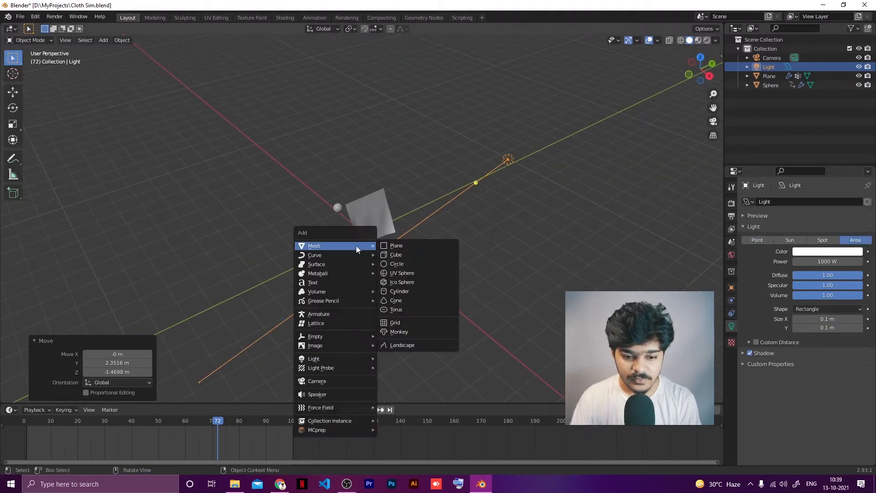
pyautogui.click(391, 247)
pyautogui.press('s')
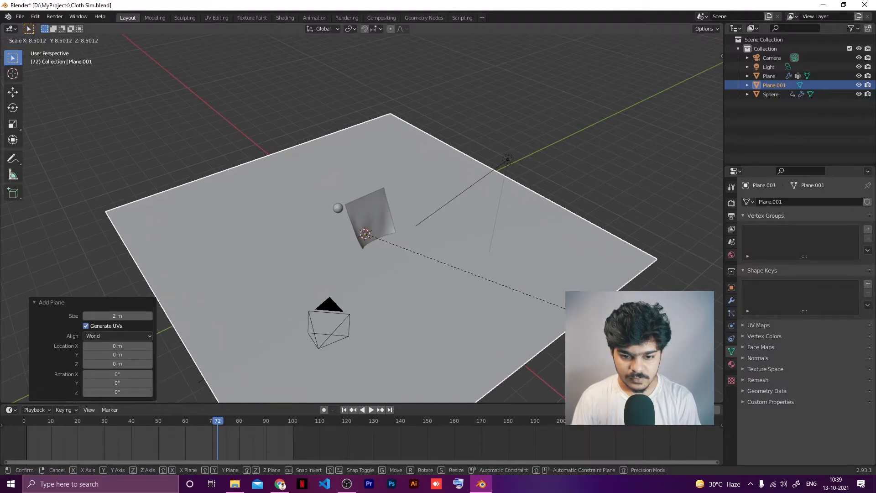
pyautogui.click(573, 310)
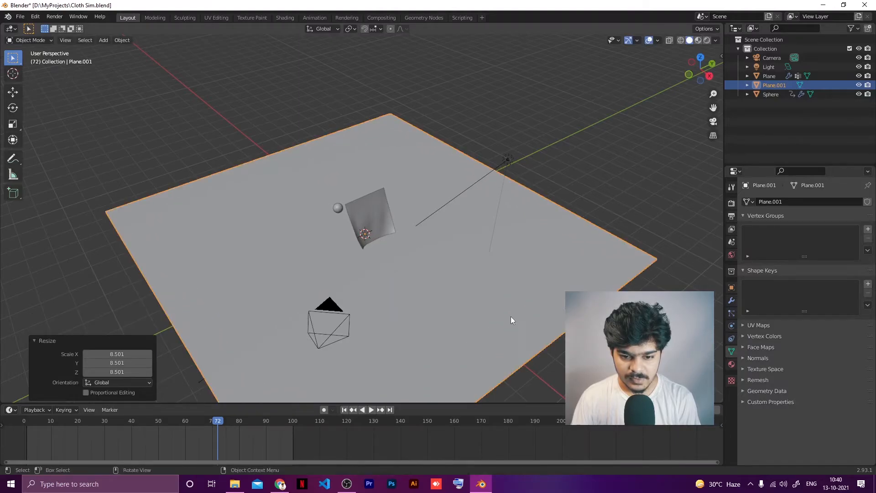
# - Give the floor plane a new material with specular about 0.15 and roughness about 0.88, and raise the sphere material's roughness to about 0.86
pyautogui.click(285, 18)
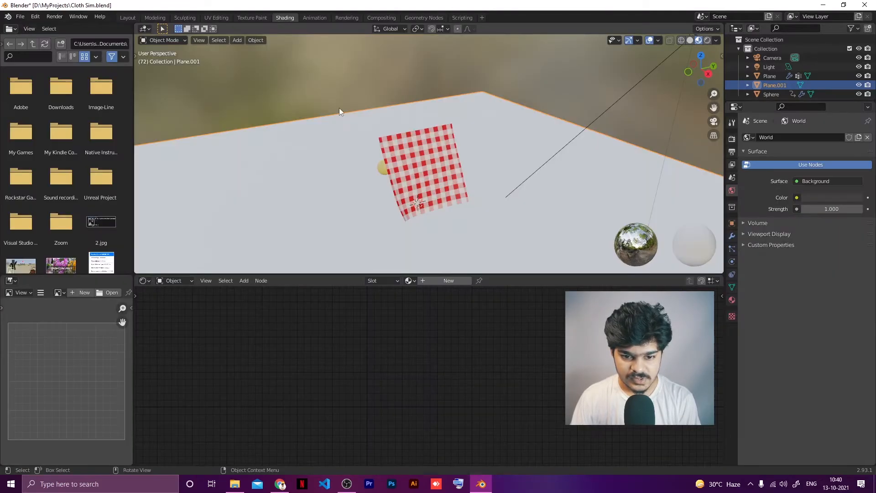
pyautogui.click(437, 282)
pyautogui.moveTo(575, 326); pyautogui.dragTo(535, 316, button='middle')
pyautogui.scroll(-1, 470, 357)
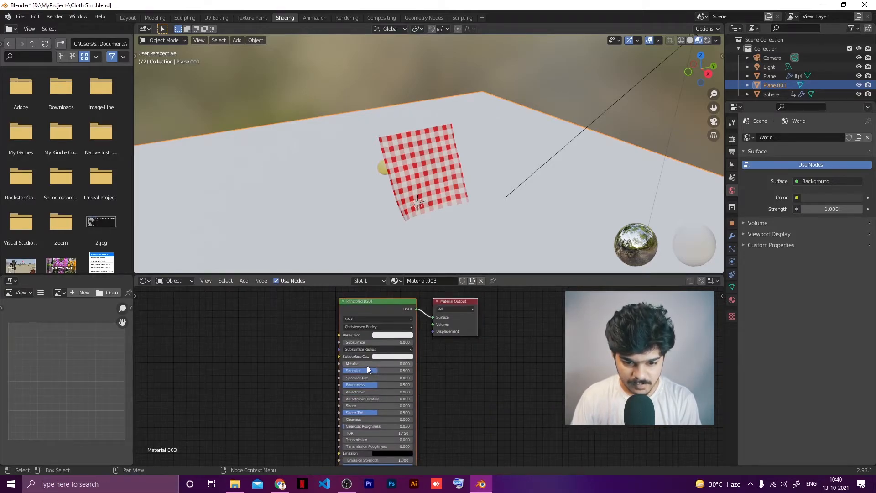
pyautogui.scroll(-1, 366, 365)
pyautogui.moveTo(377, 387); pyautogui.dragTo(380, 366, button='middle')
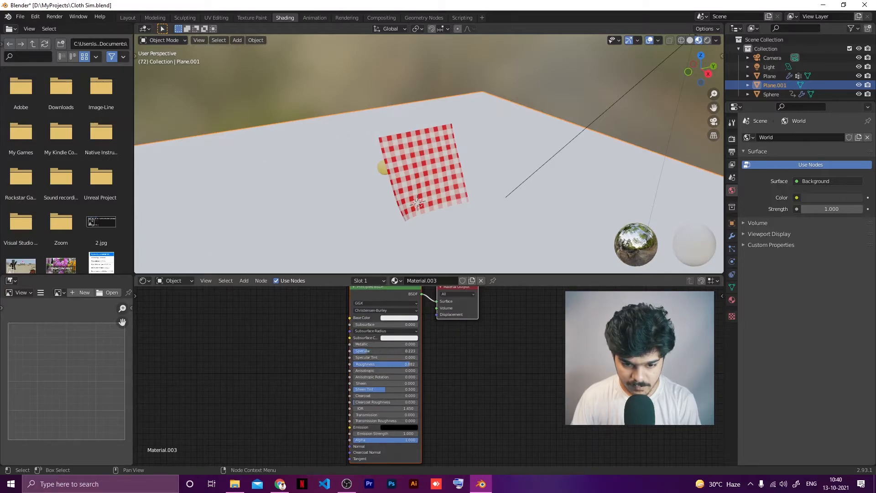
pyautogui.click(380, 170)
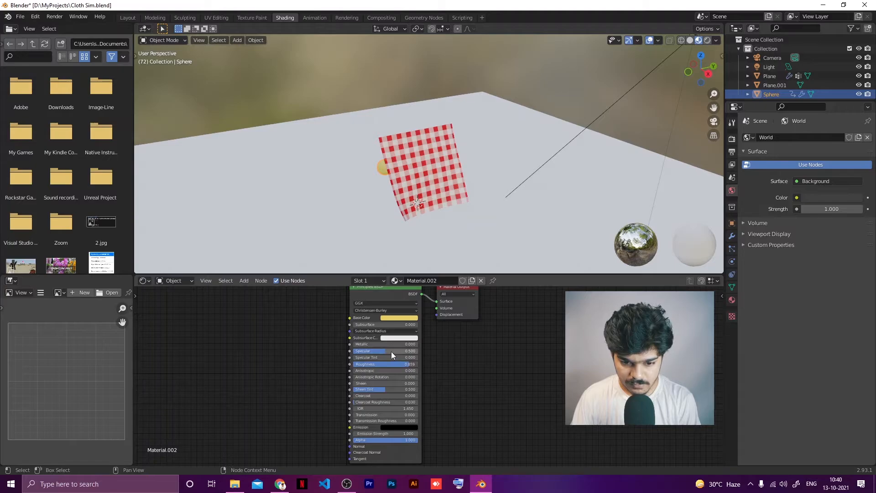
# - Select all four edges of the floor plane and extrude them upward about 8.96 m into a box
pyautogui.click(344, 220)
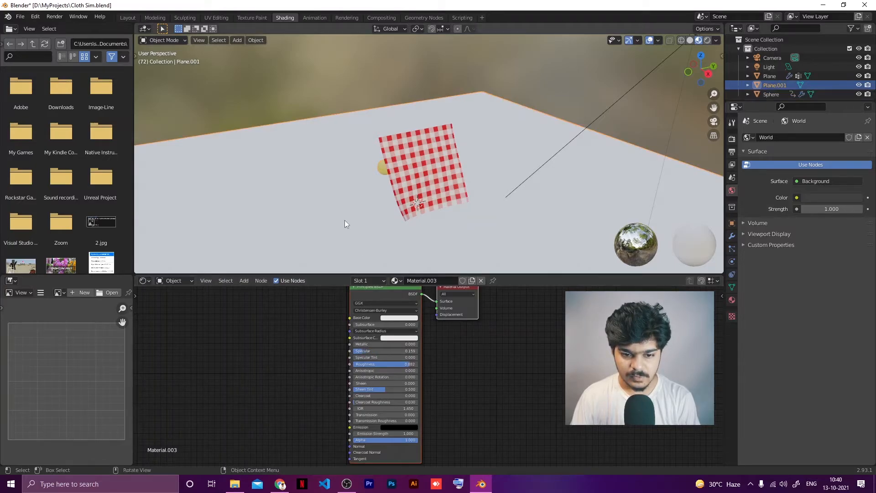
pyautogui.click(129, 18)
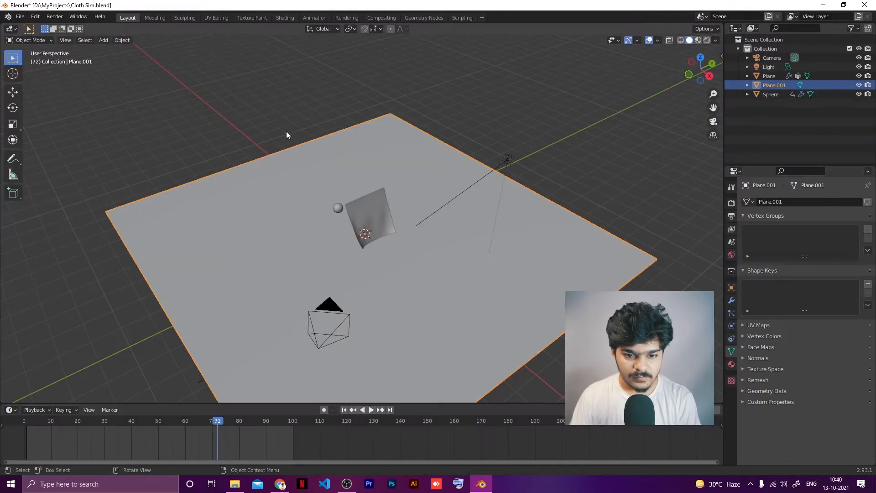
pyautogui.scroll(-1, 289, 181)
pyautogui.press('Tab')
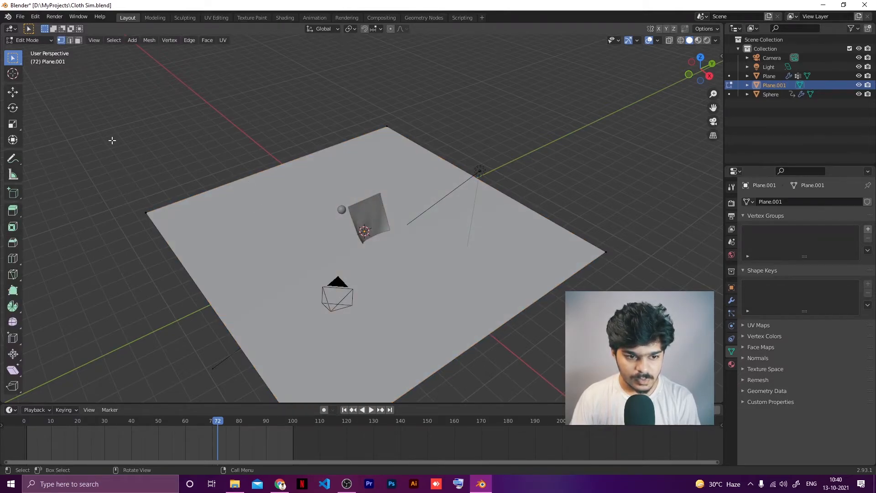
pyautogui.click(215, 188)
pyautogui.keyDown('shift'); pyautogui.click(460, 181); pyautogui.keyUp('shift')
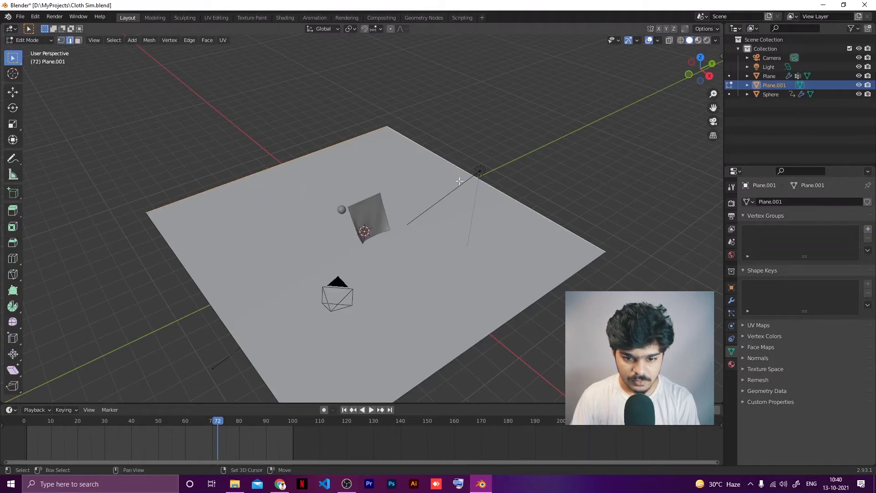
pyautogui.keyDown('shift'); pyautogui.click(470, 335); pyautogui.keyUp('shift')
pyautogui.keyDown('shift'); pyautogui.click(220, 317); pyautogui.keyUp('shift')
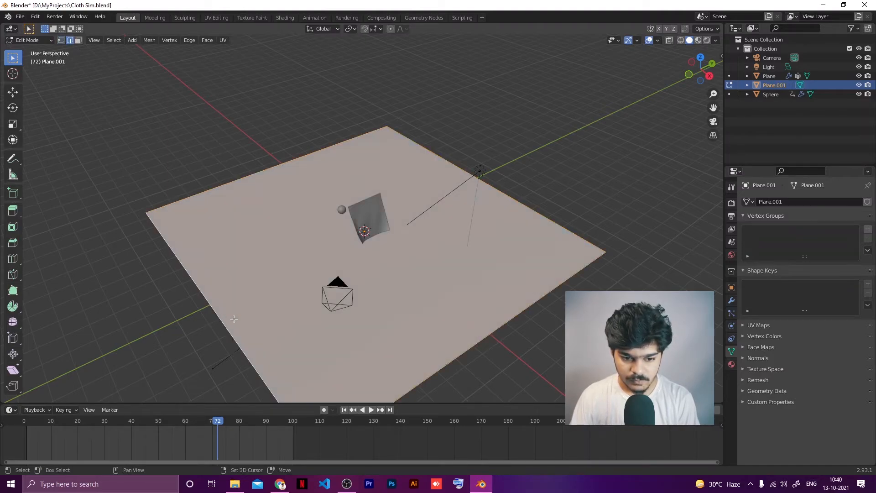
pyautogui.press('e')
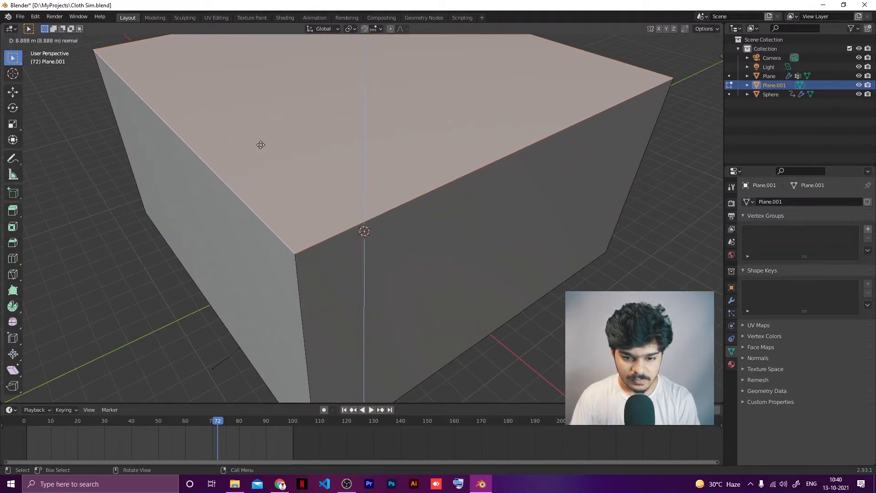
pyautogui.click(260, 143)
pyautogui.moveTo(260, 143); pyautogui.dragTo(296, 212, button='middle')
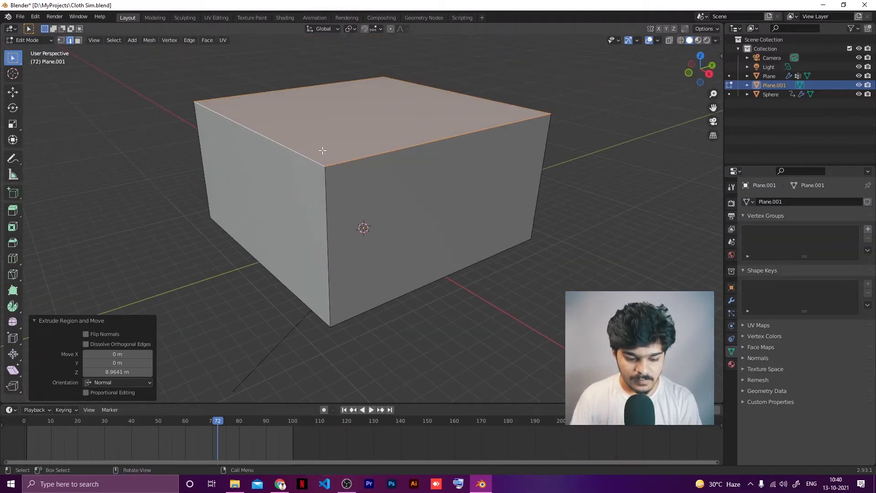
# - Delete the top face of the extruded box so it is open above, and return to Object Mode
pyautogui.press('x')
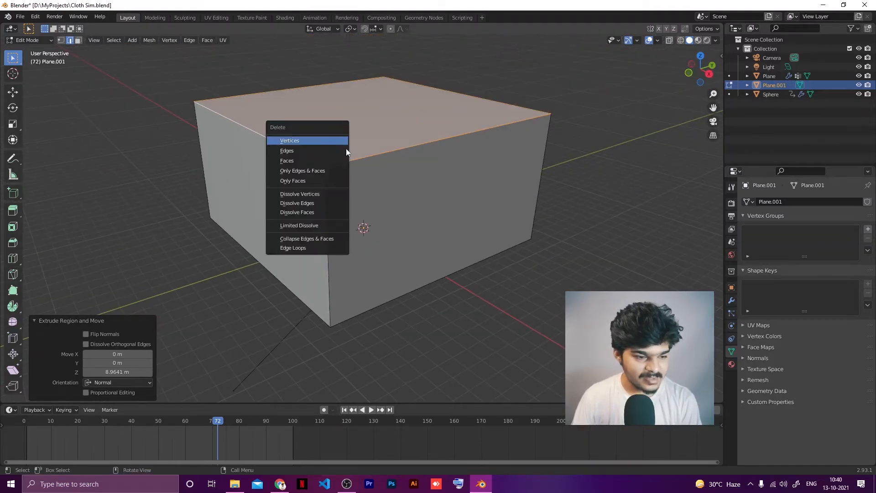
pyautogui.click(296, 162)
pyautogui.moveTo(296, 162); pyautogui.dragTo(428, 186, button='middle')
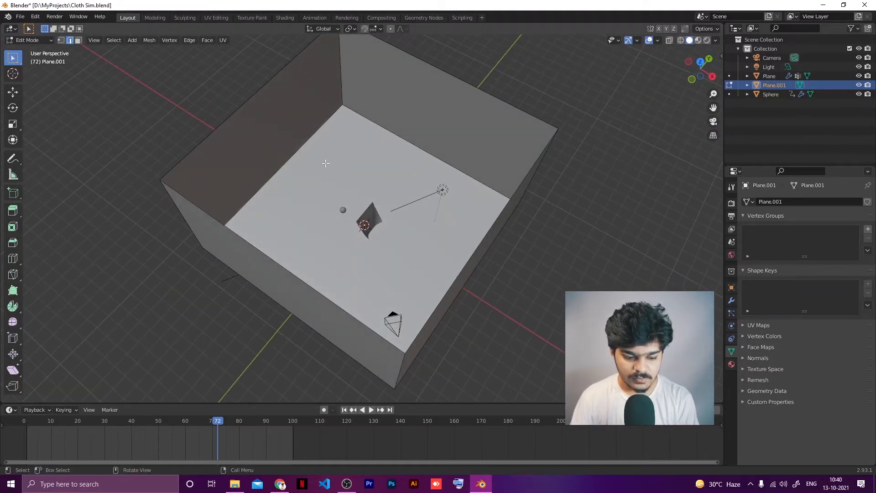
pyautogui.press('Tab')
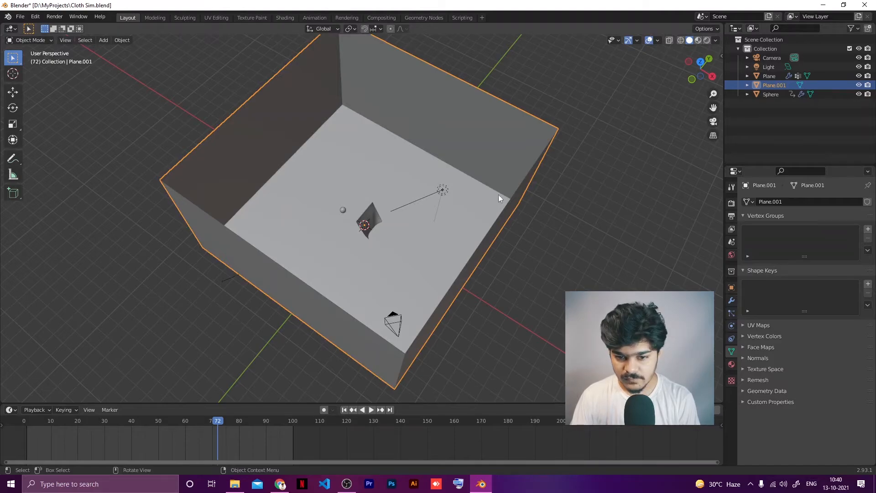
# - Select the box's four vertical corner edges and the four edges around its floor
pyautogui.press('Tab')
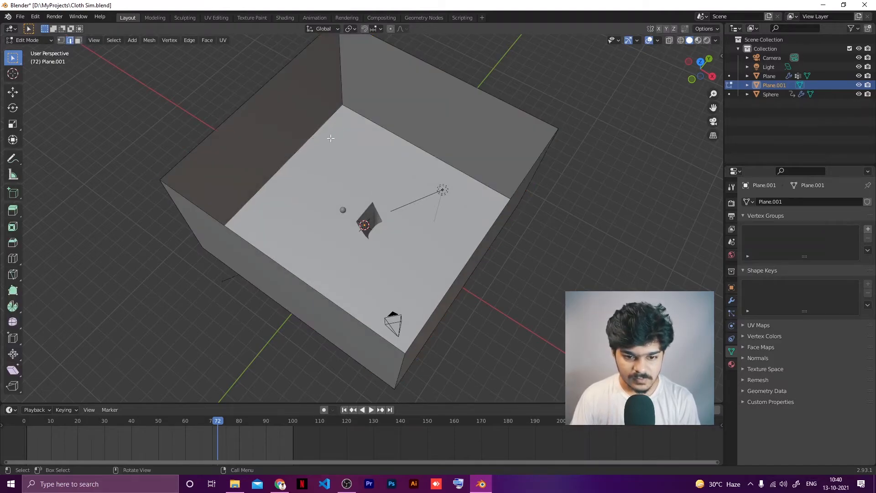
pyautogui.moveTo(339, 132); pyautogui.dragTo(269, 111, button='middle')
pyautogui.keyDown('shift'); pyautogui.click(278, 123); pyautogui.keyUp('shift')
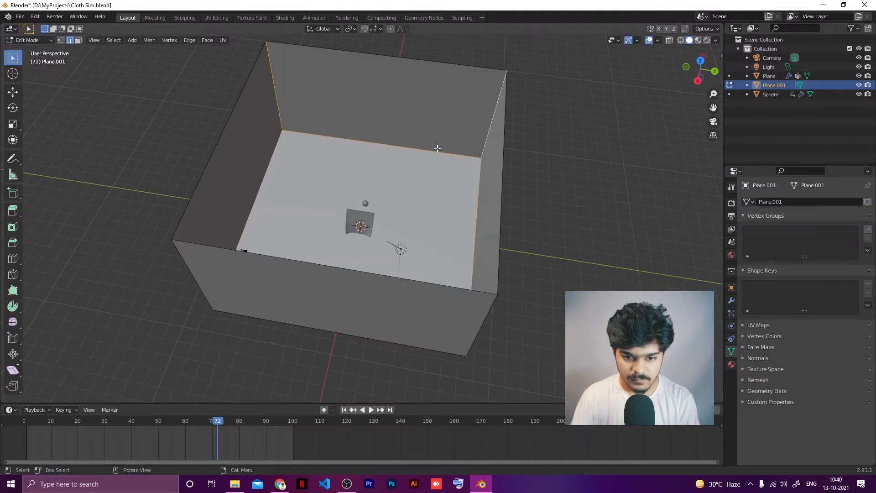
pyautogui.moveTo(437, 148); pyautogui.dragTo(336, 96, button='middle')
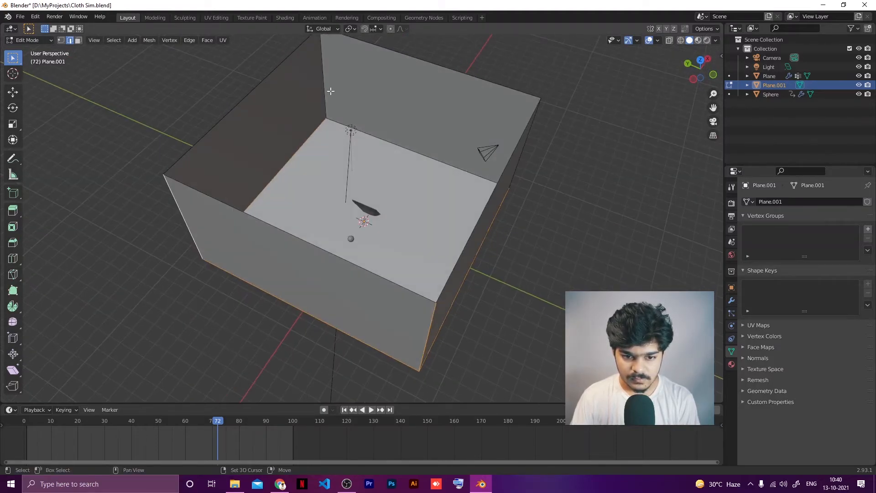
pyautogui.keyDown('shift'); pyautogui.click(330, 92); pyautogui.keyUp('shift')
pyautogui.keyDown('shift'); pyautogui.click(392, 133); pyautogui.keyUp('shift')
pyautogui.moveTo(420, 130); pyautogui.dragTo(485, 122, button='middle')
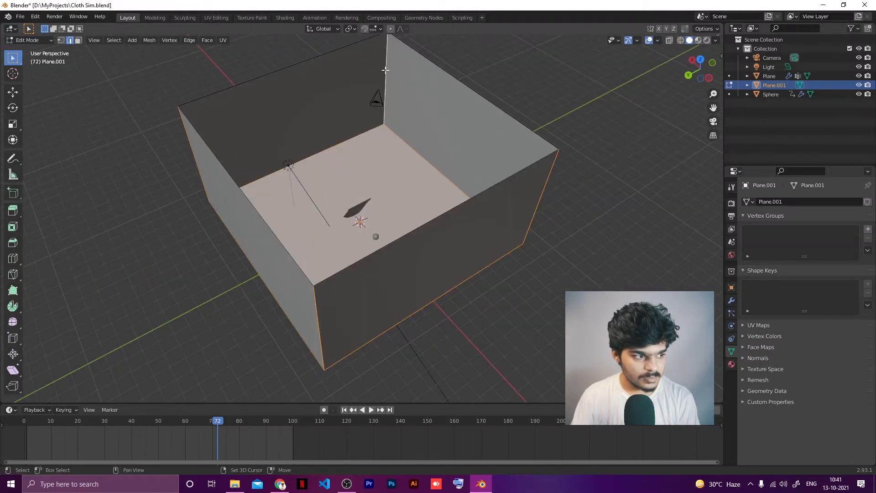
pyautogui.moveTo(381, 78); pyautogui.dragTo(268, 90, button='middle')
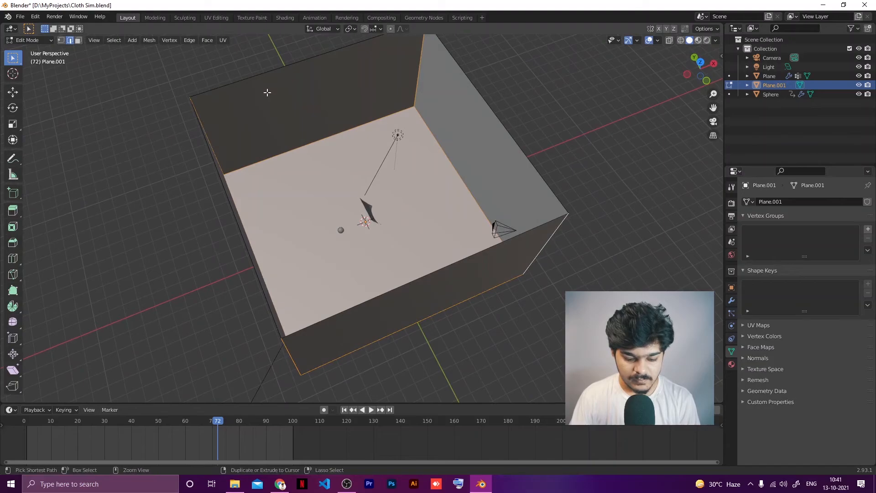
# - Try bevelling the selected edges at about 0.81 m width with 3 segments, and undo the bevel
pyautogui.hotkey('ctrl', 'b')
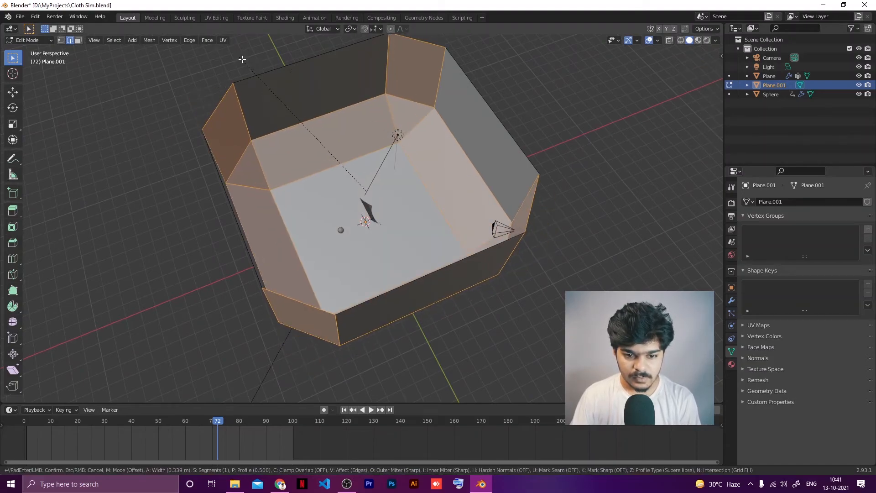
pyautogui.scroll(1, 200, 53)
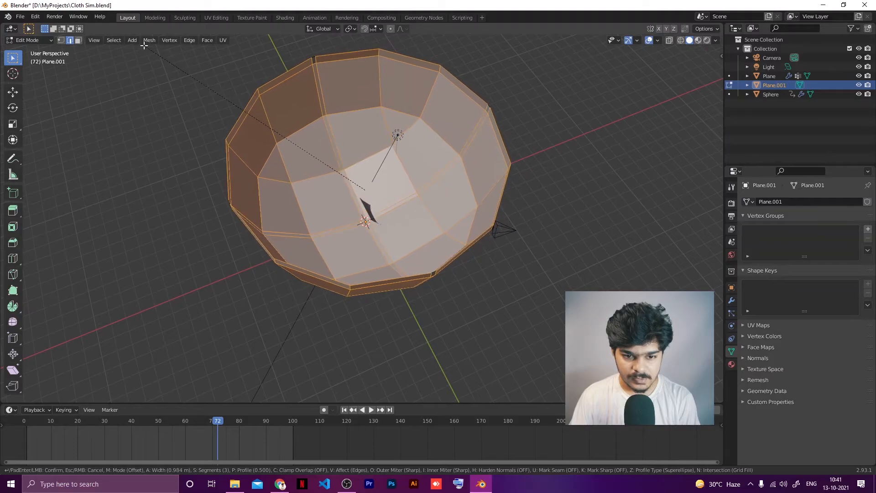
pyautogui.click(168, 50)
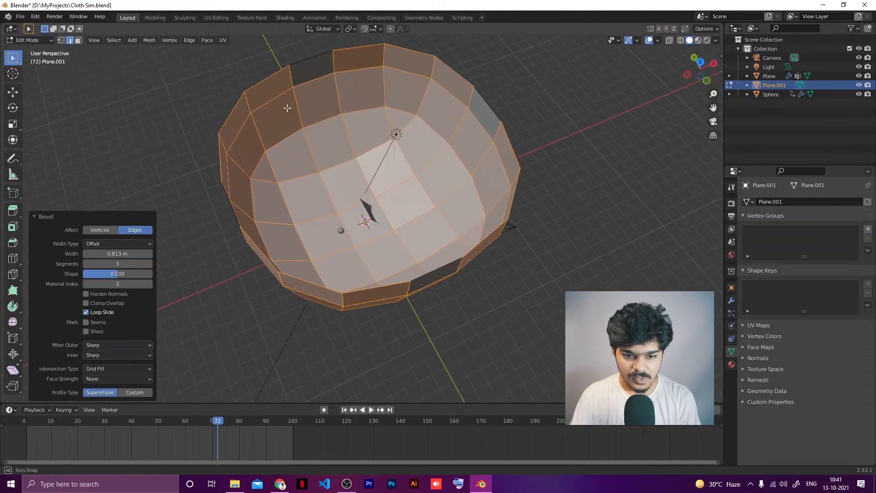
pyautogui.moveTo(167, 50); pyautogui.dragTo(363, 179, button='middle')
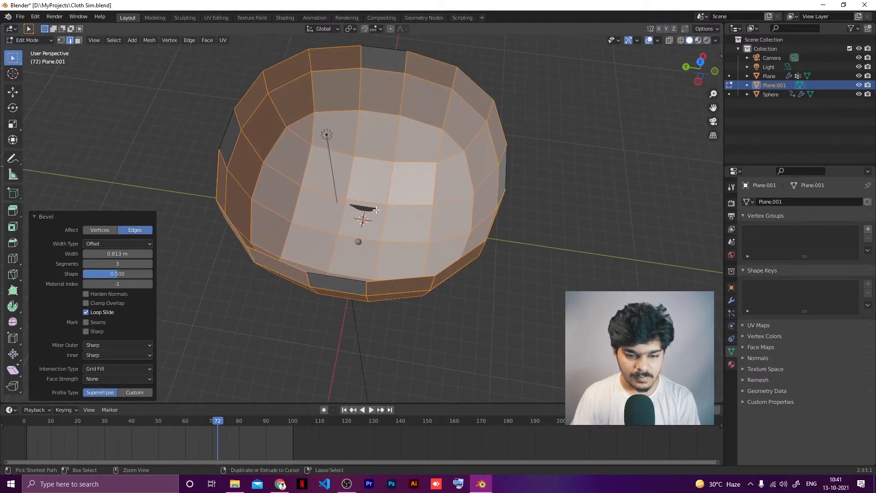
pyautogui.hotkey('ctrl', 'z')
# - Bevel the box's selected corner and floor edges at about 0.29 m width with 3 segments, and return to Object Mode
pyautogui.hotkey('ctrl', 'b')
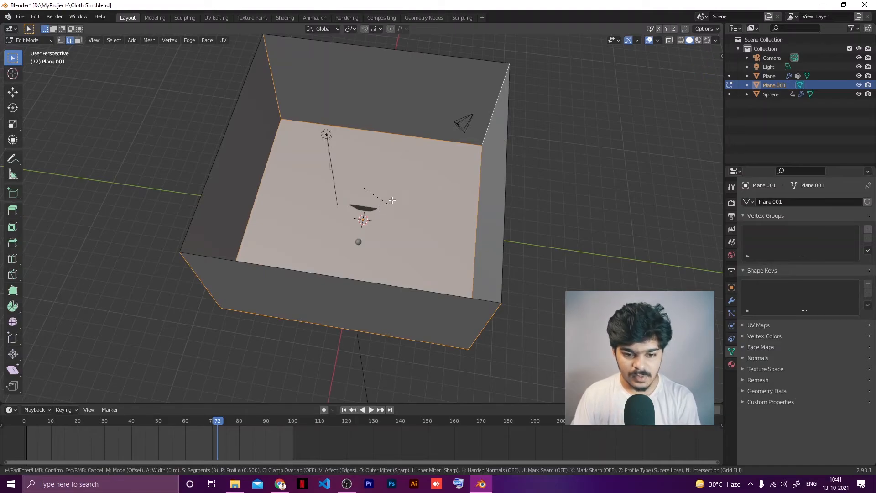
pyautogui.click(426, 195)
pyautogui.moveTo(426, 195); pyautogui.dragTo(411, 140, button='middle')
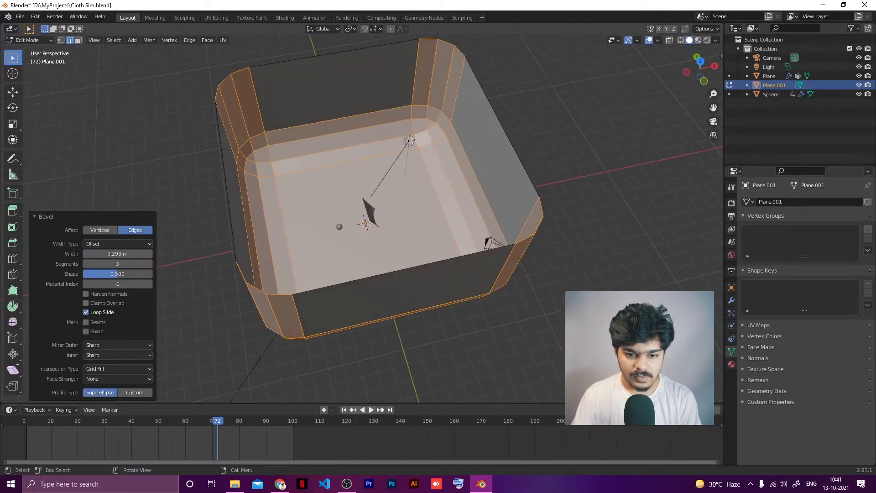
pyautogui.hotkey('alt', 'a')
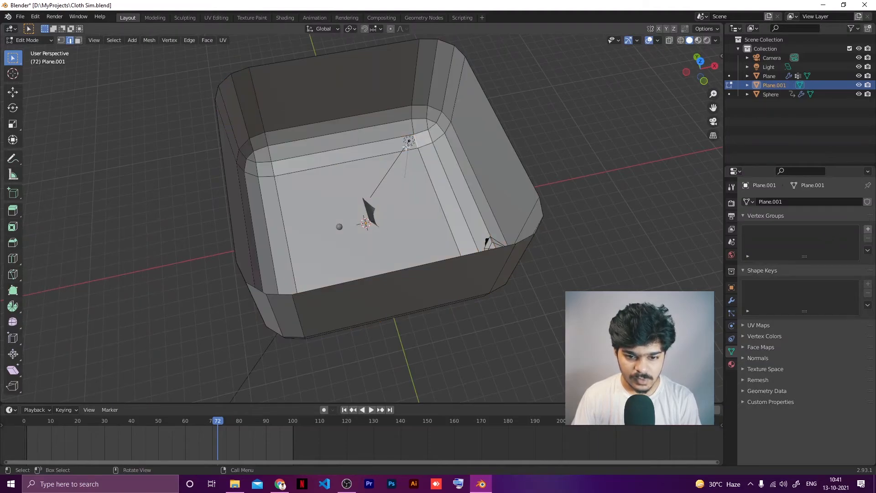
pyautogui.press('Tab')
# - Select the area light and scale it up about 9.6 times
pyautogui.click(413, 142)
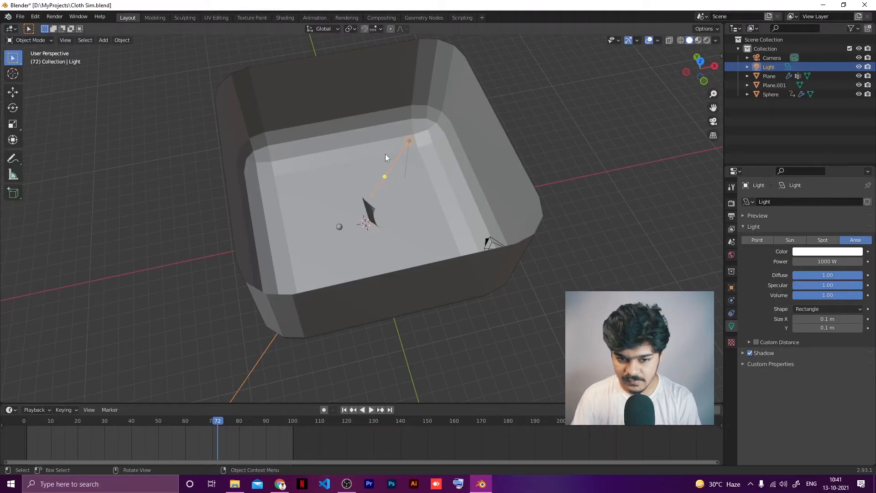
pyautogui.scroll(5, 385, 154)
pyautogui.moveTo(462, 114); pyautogui.dragTo(275, 213, button='middle')
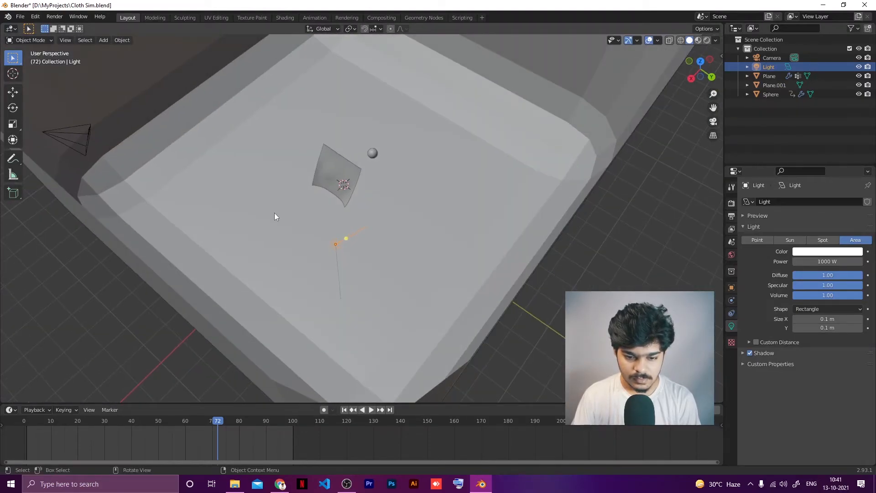
pyautogui.press('s')
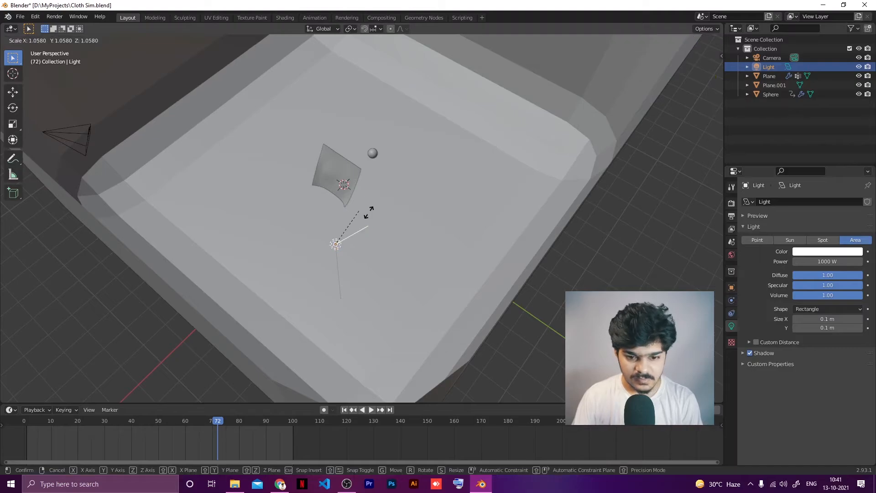
pyautogui.click(699, 184)
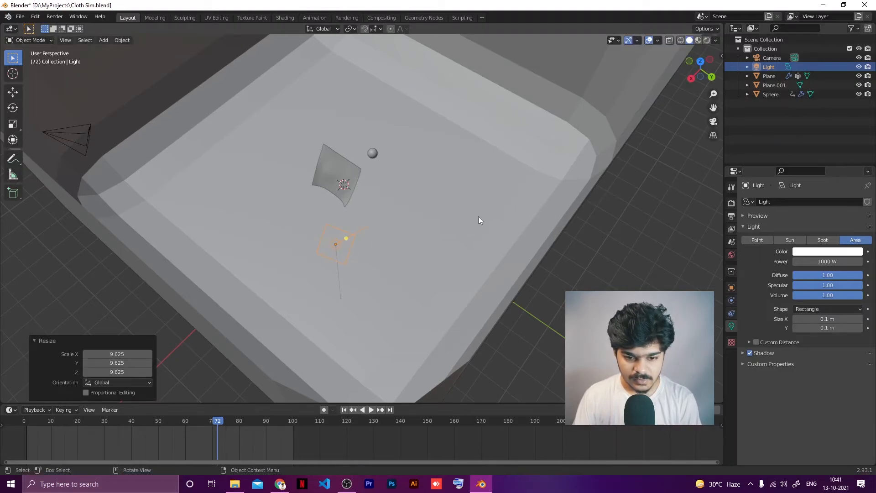
# - Rotate the area light about -41.7° toward the cloth and scale it up about 5.4 times more
pyautogui.moveTo(478, 216); pyautogui.dragTo(395, 235, button='middle')
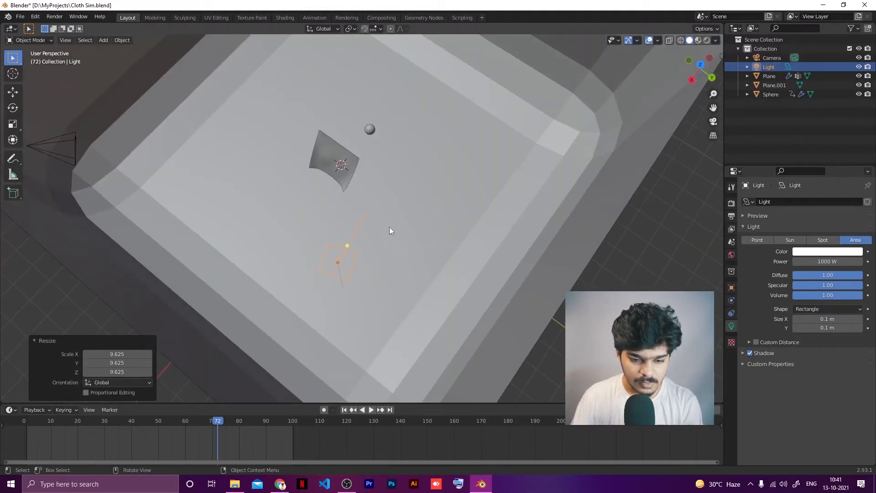
pyautogui.press('r')
pyautogui.click(351, 176)
pyautogui.press('s')
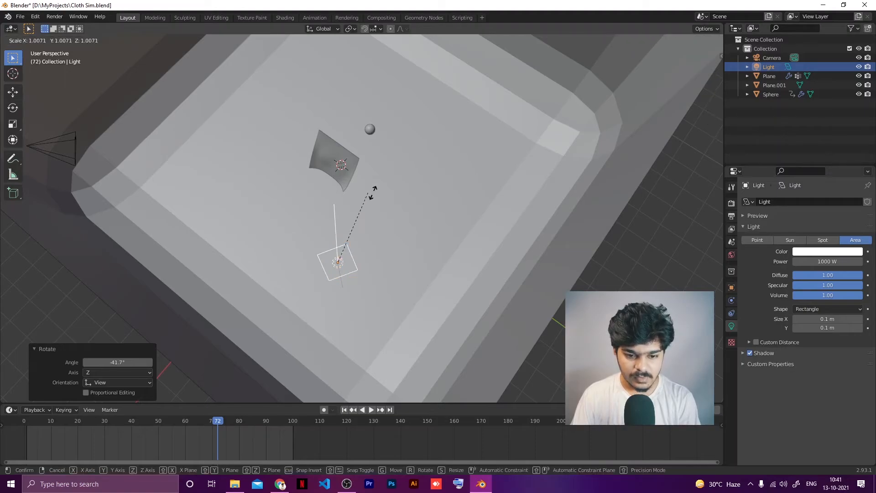
pyautogui.click(2, 230)
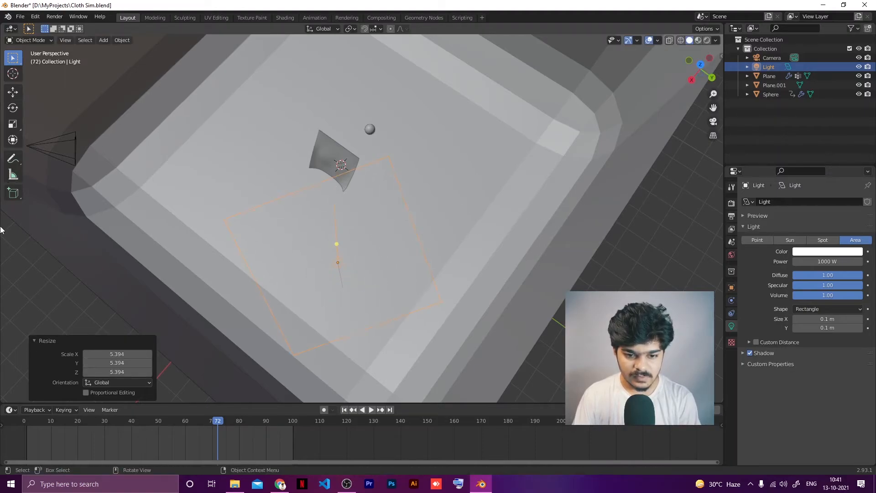
# - Look through the camera, lock the camera to the view, and reframe the shot around the cloth and sphere
pyautogui.scroll(-3, 255, 185)
pyautogui.moveTo(302, 178)
pyautogui.mouseDown(button='middle')
pyautogui.moveTo(436, 141)
pyautogui.moveTo(407, 140)
pyautogui.moveTo(375, 164)
pyautogui.moveTo(300, 185)
pyautogui.mouseUp(button='middle')
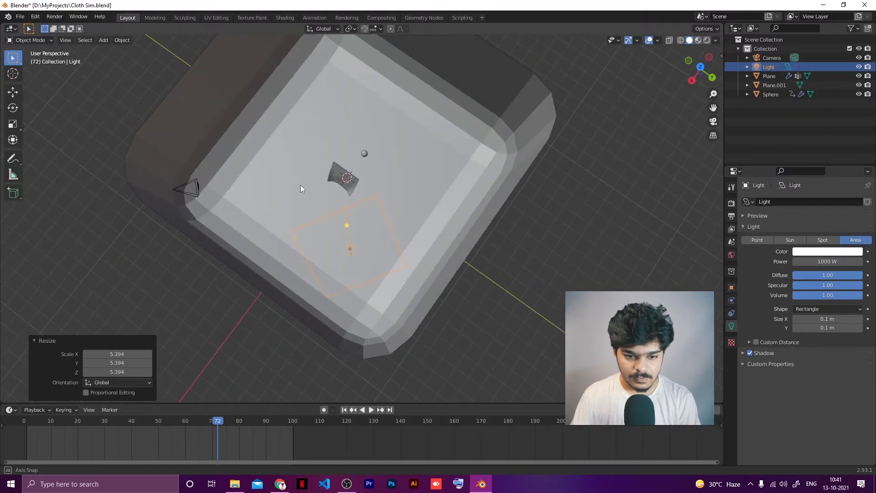
pyautogui.press('KP_0')
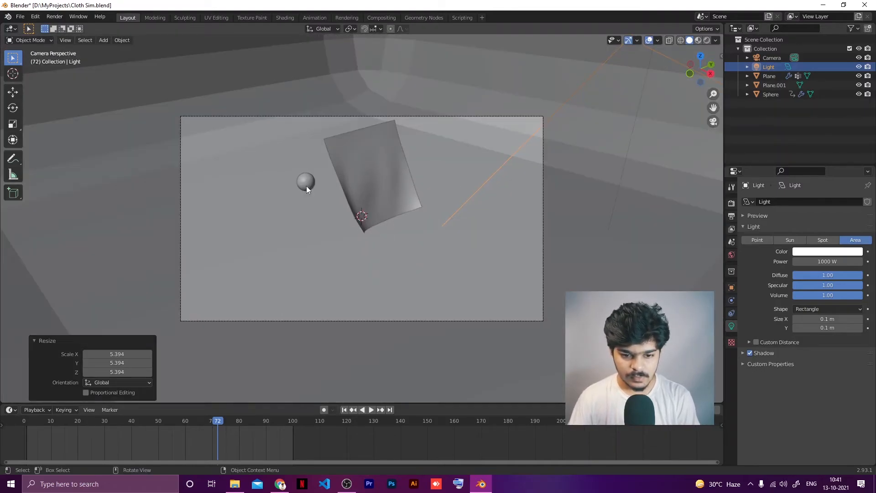
pyautogui.press('n')
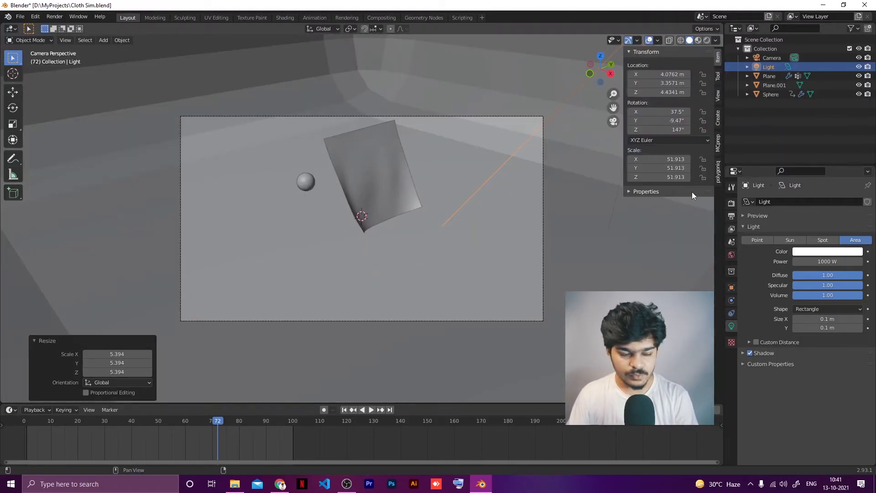
pyautogui.click(716, 99)
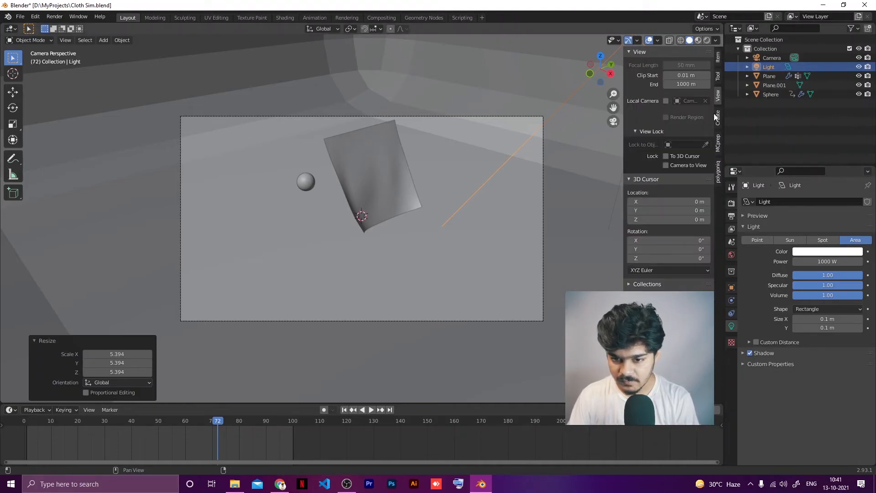
pyautogui.click(667, 164)
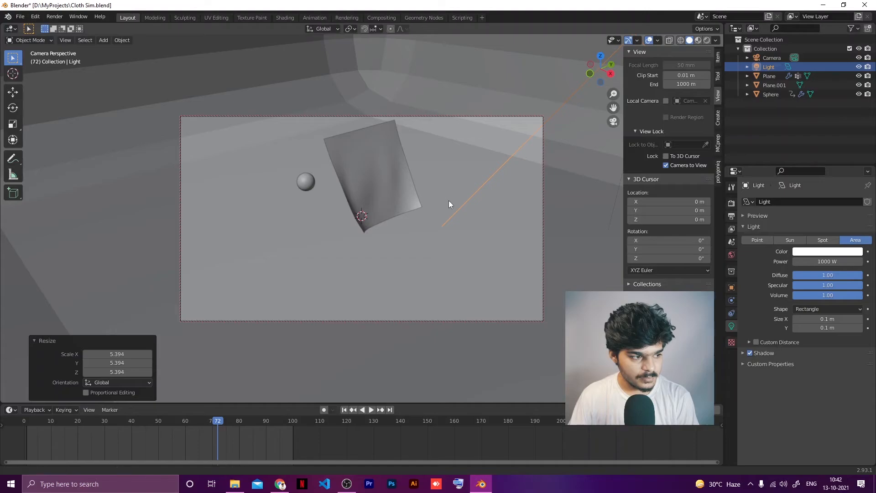
pyautogui.keyDown('shift'); pyautogui.moveTo(448, 201); pyautogui.dragTo(440, 221, button='middle'); pyautogui.keyUp('shift')
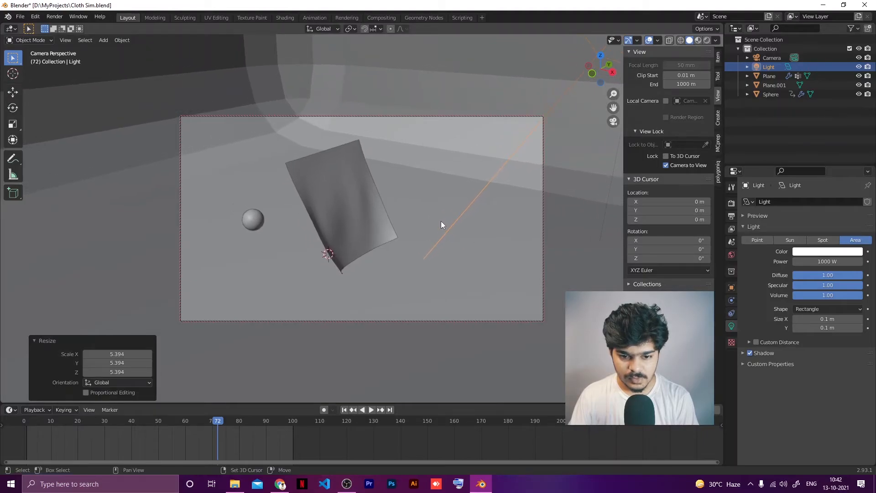
# - Play the simulation while reframing the locked camera around the swinging cloth and sphere, and save the file
pyautogui.press('space')
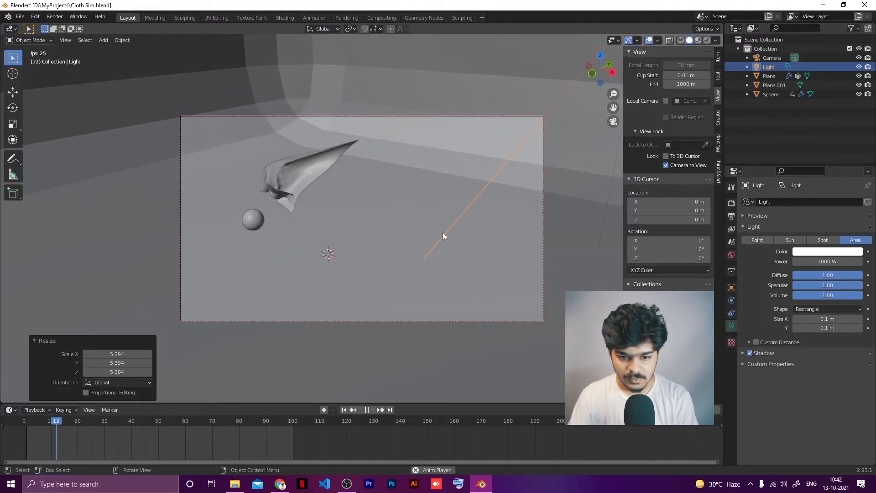
pyautogui.press('space')
pyautogui.keyDown('shift'); pyautogui.moveTo(437, 234); pyautogui.dragTo(488, 268, button='middle'); pyautogui.keyUp('shift')
pyautogui.press('space')
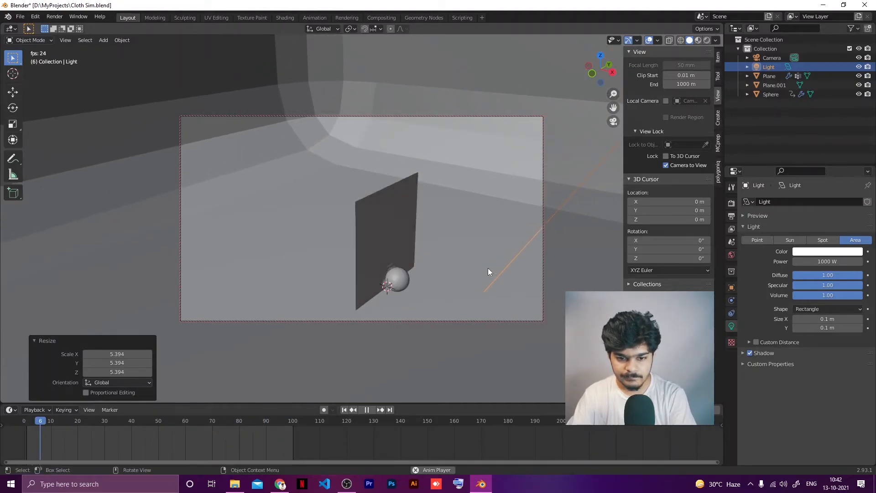
pyautogui.moveTo(485, 267); pyautogui.dragTo(414, 218, button='middle')
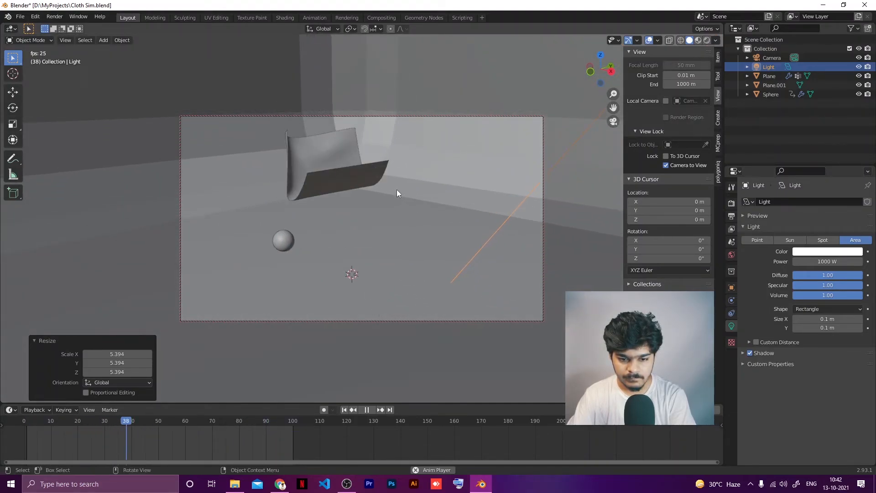
pyautogui.keyDown('shift'); pyautogui.moveTo(395, 190); pyautogui.dragTo(376, 192, button='middle'); pyautogui.keyUp('shift')
pyautogui.scroll(-1, 392, 201)
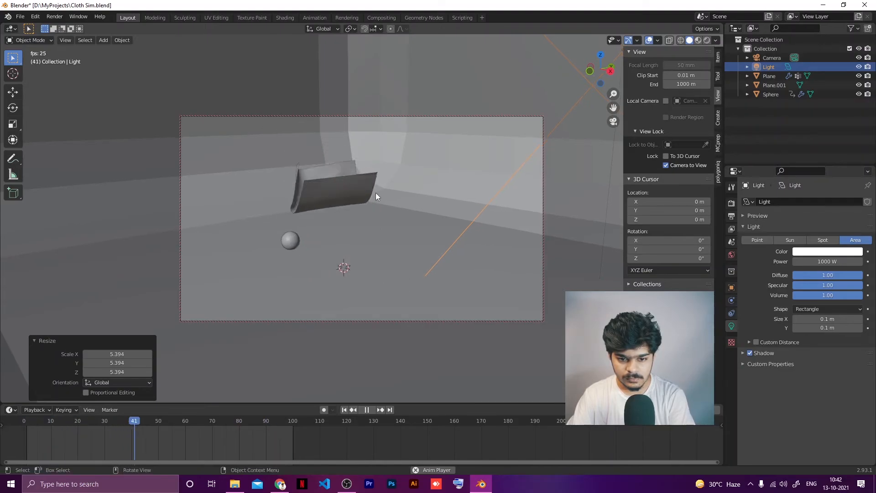
pyautogui.keyDown('shift'); pyautogui.moveTo(397, 214); pyautogui.dragTo(428, 215, button='middle'); pyautogui.keyUp('shift')
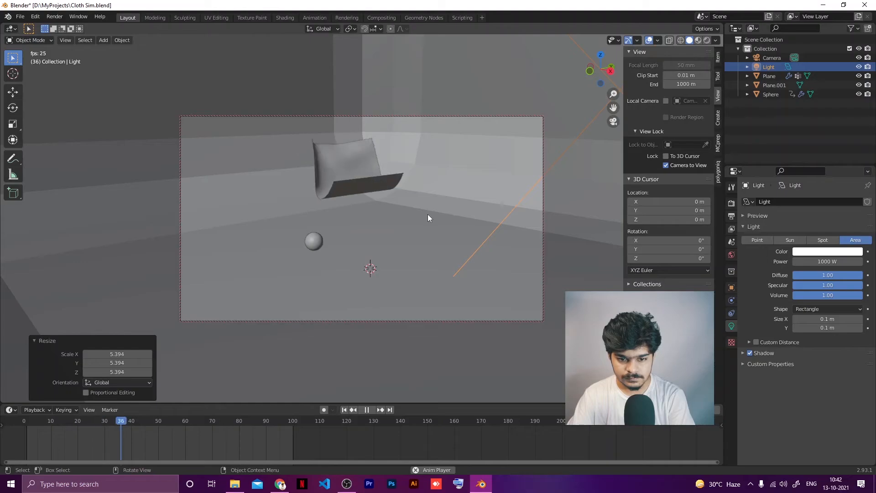
pyautogui.keyDown('shift'); pyautogui.moveTo(428, 215); pyautogui.dragTo(424, 215, button='middle'); pyautogui.keyUp('shift')
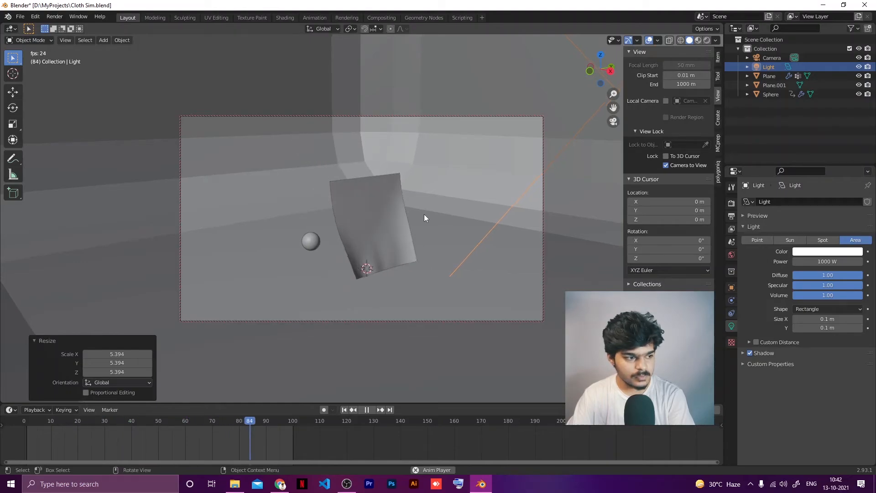
pyautogui.press('space')
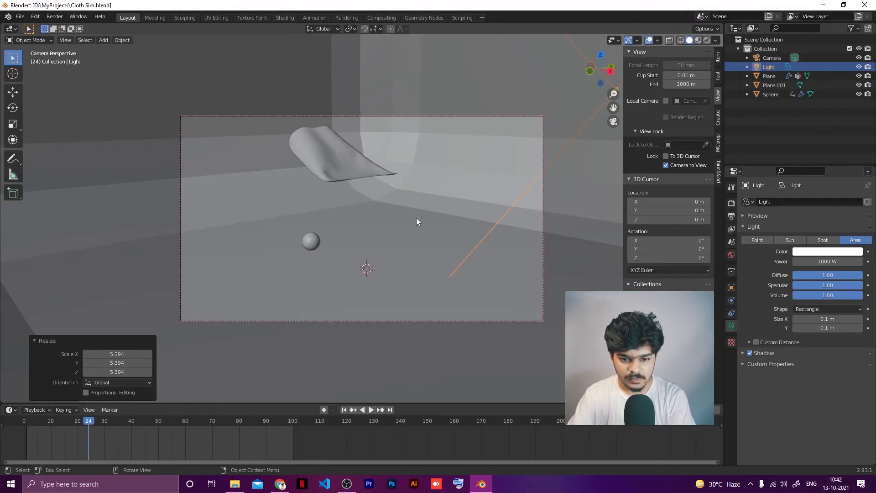
pyautogui.hotkey('ctrl', 's')
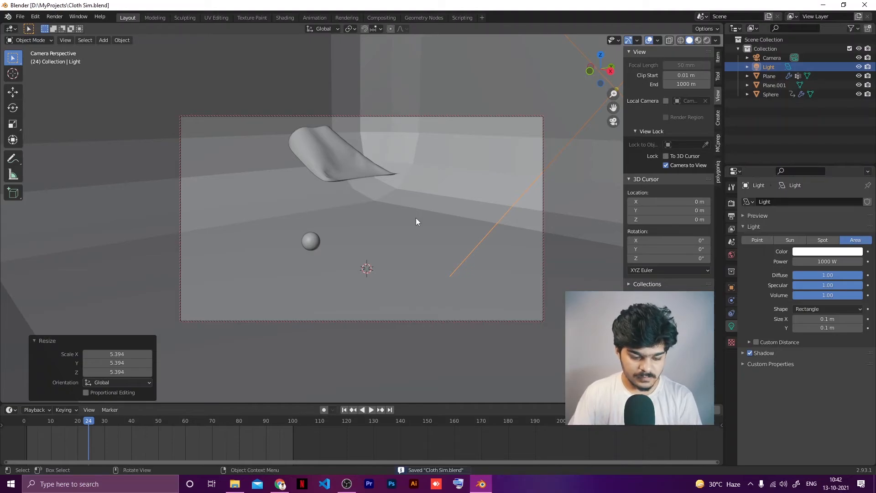
# - Switch the viewport to Rendered shading and shade the bevelled backdrop smooth
pyautogui.press('z')
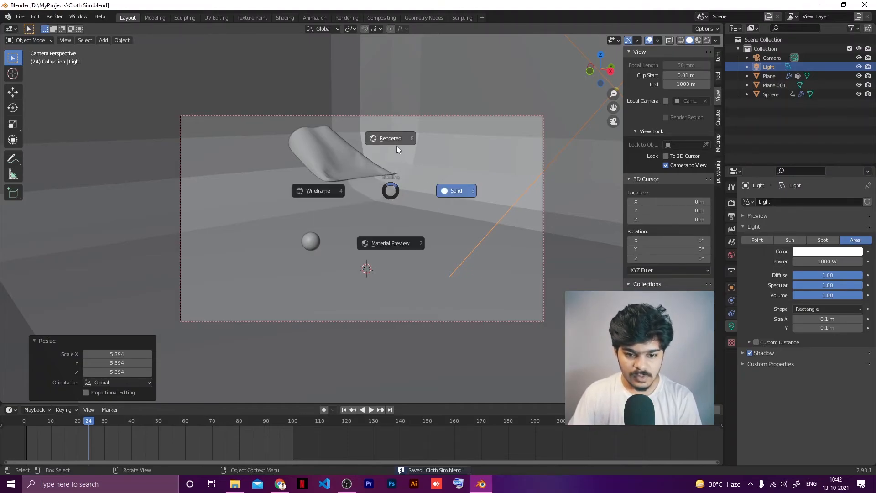
pyautogui.click(397, 143)
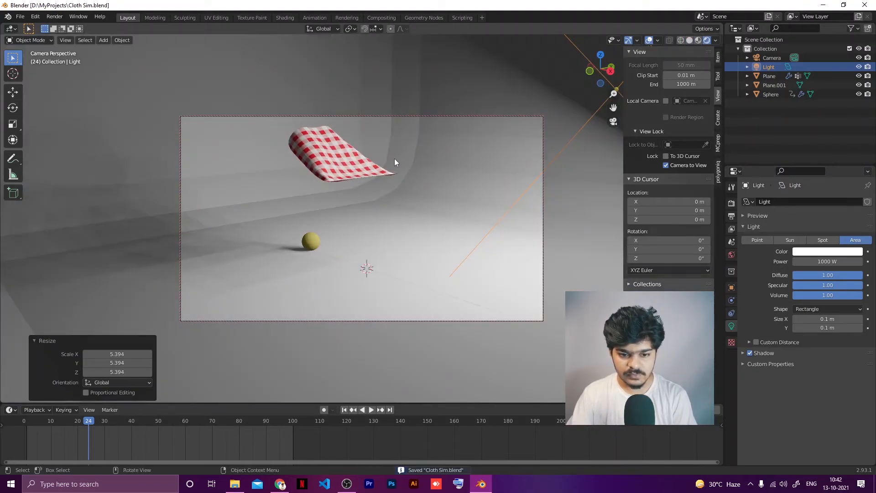
pyautogui.click(248, 80)
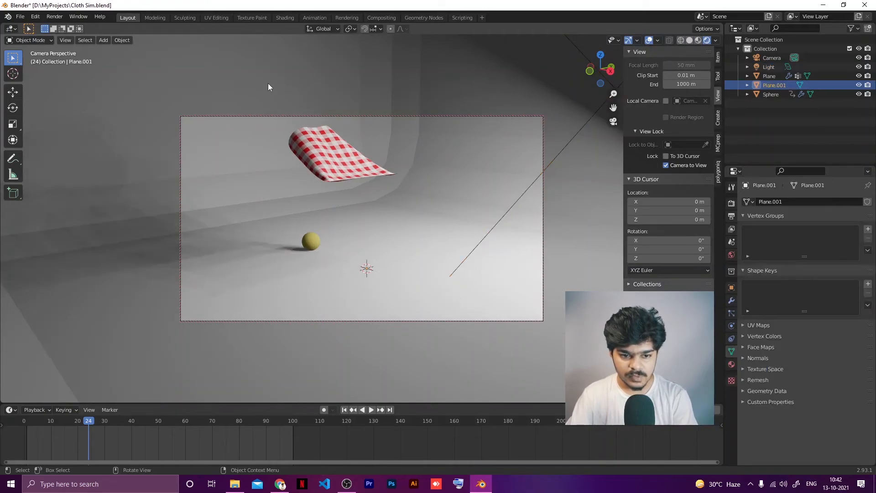
pyautogui.rightClick(268, 86)
pyautogui.click(267, 86)
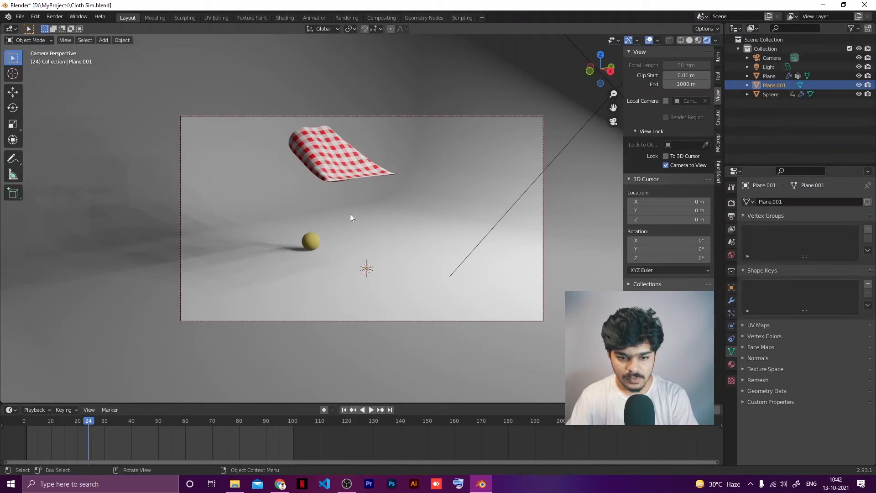
# - Duplicate the area light and place the copy across the cloth, moved about -6.38 m in X, -8.23 m in Y and 1.55 m in Z
pyautogui.moveTo(400, 227); pyautogui.dragTo(410, 290, button='middle')
pyautogui.click(372, 291)
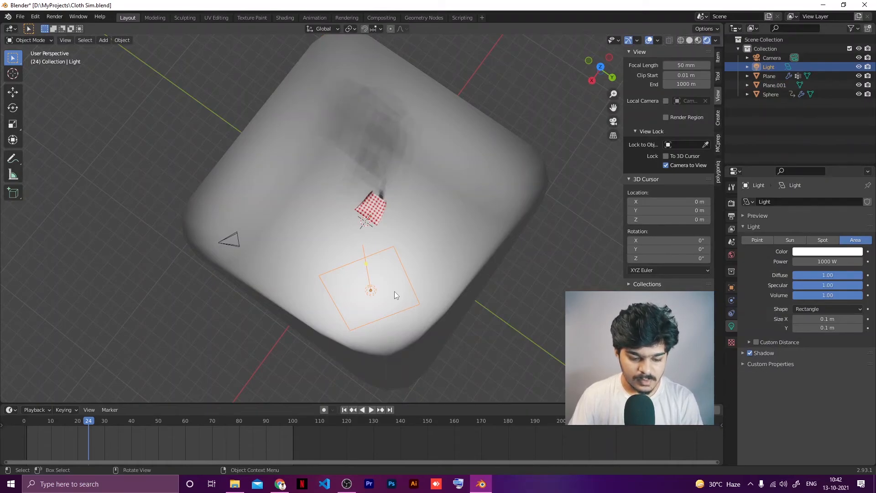
pyautogui.hotkey('shift', 'd')
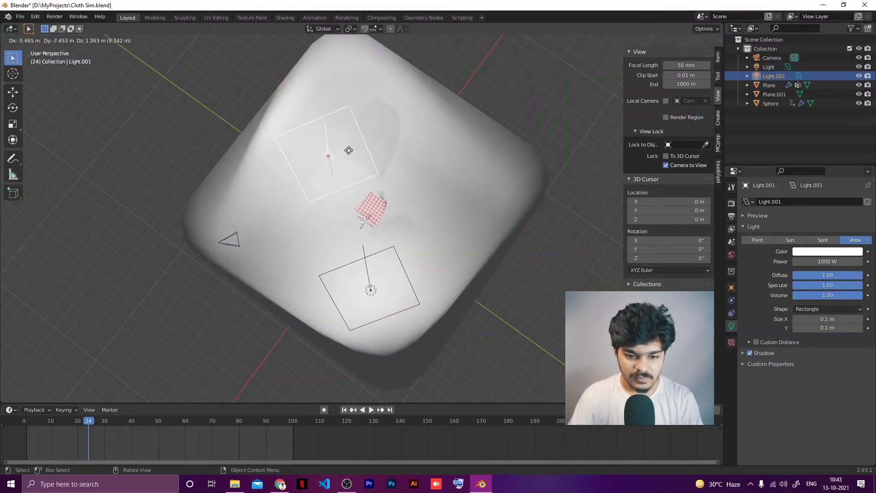
pyautogui.click(349, 139)
# - From the top view, rotate the duplicated area light about 176° so it faces the cloth
pyautogui.moveTo(349, 139); pyautogui.dragTo(495, 128, button='middle')
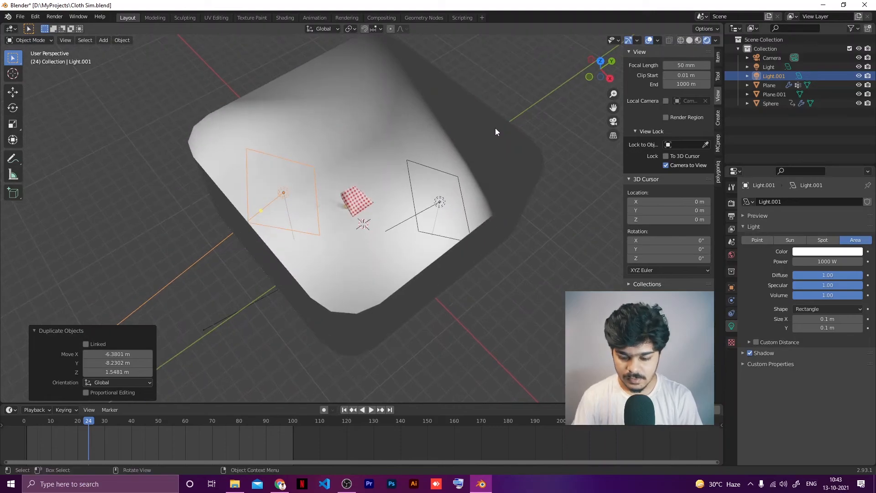
pyautogui.press('KP_7')
pyautogui.press('r')
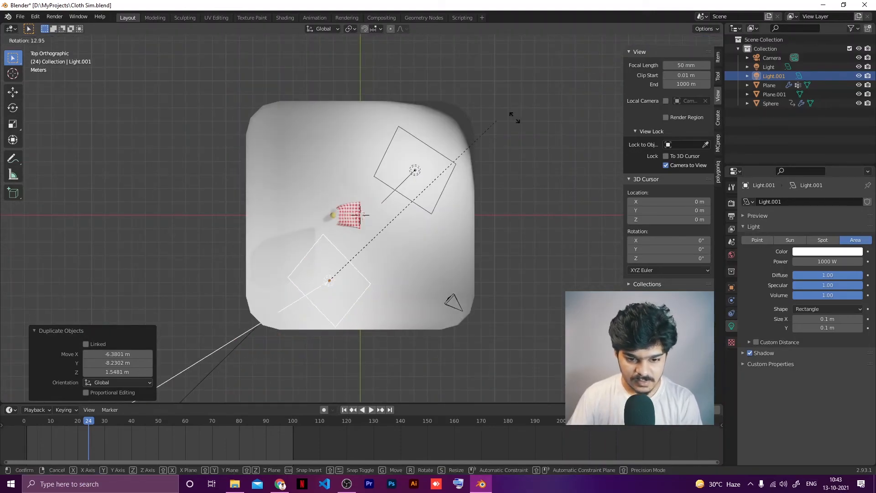
pyautogui.click(305, 323)
# - Colour the duplicated light cyan (H 0.523, S 0.818, V 1.000) and preview the animation through the camera
pyautogui.click(830, 252)
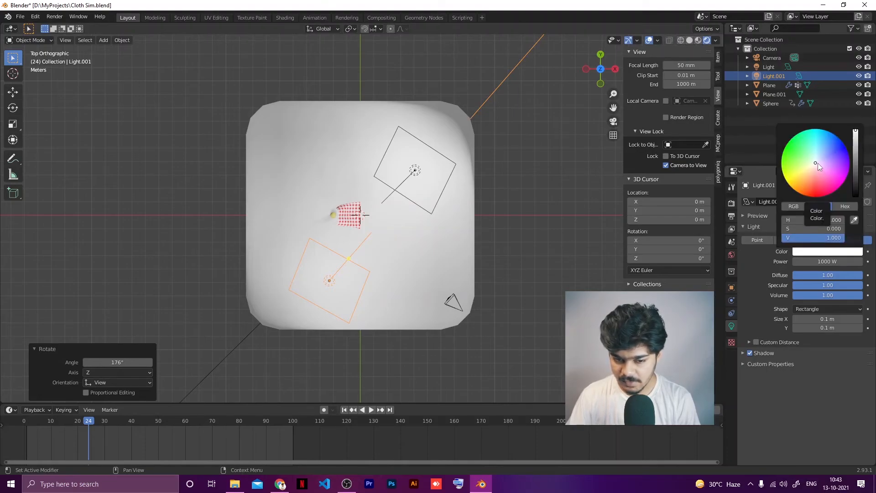
pyautogui.moveTo(817, 163); pyautogui.dragTo(817, 144)
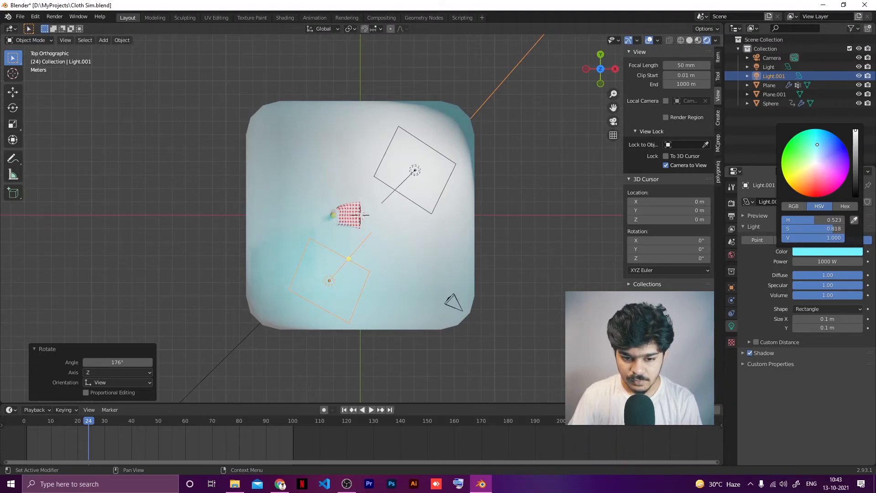
pyautogui.moveTo(434, 240); pyautogui.dragTo(361, 193, button='middle')
pyautogui.press('KP_0')
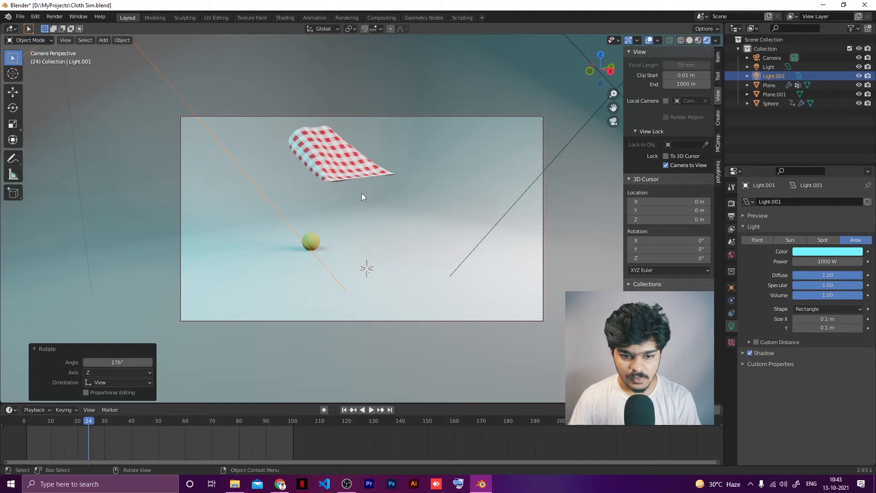
pyautogui.press('space')
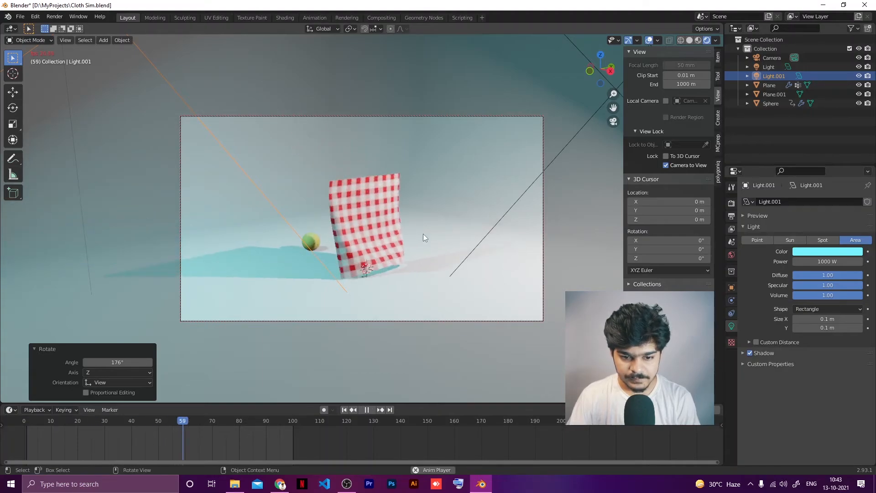
pyautogui.press('space')
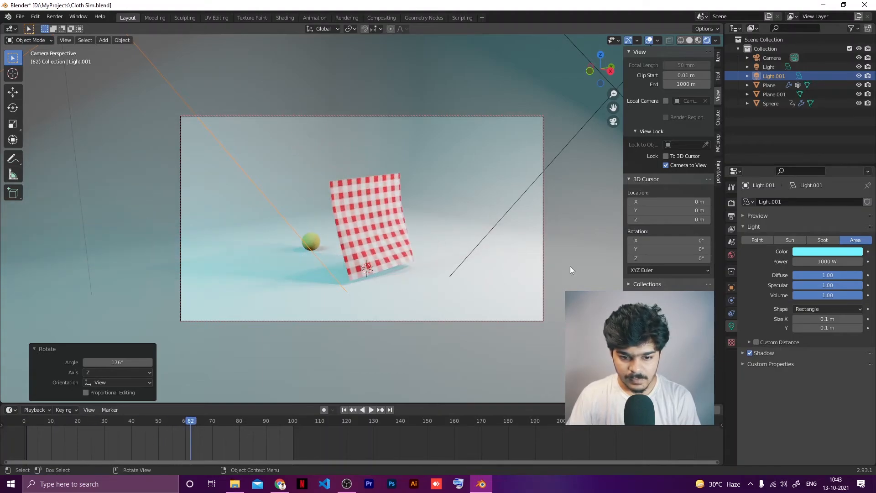
# - Set the cyan light's power to 2000 W and play the animation again
pyautogui.click(829, 261)
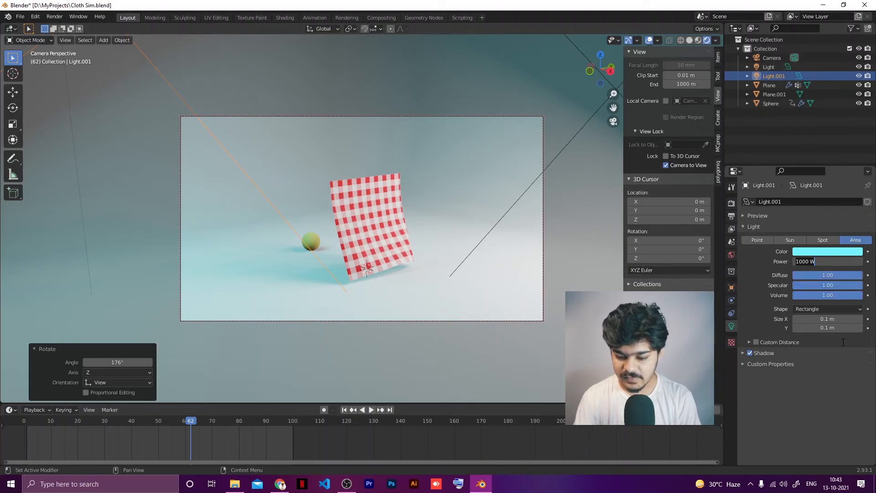
pyautogui.write('2000')
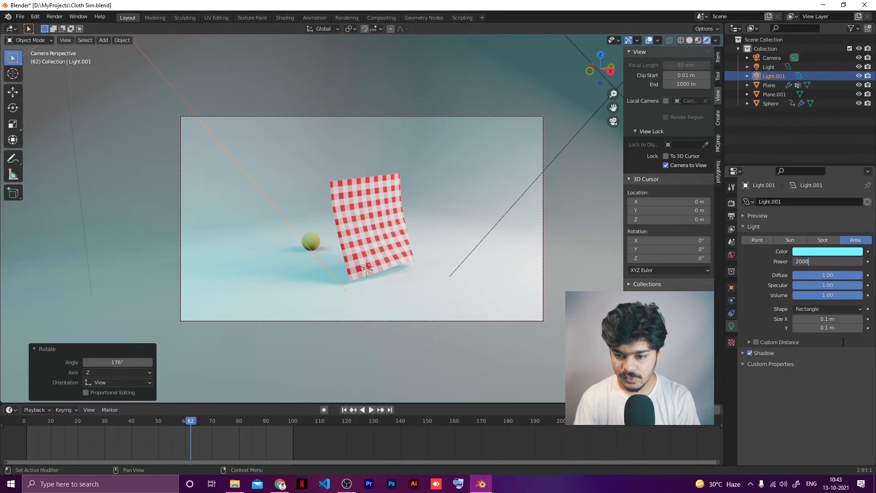
pyautogui.press('Return')
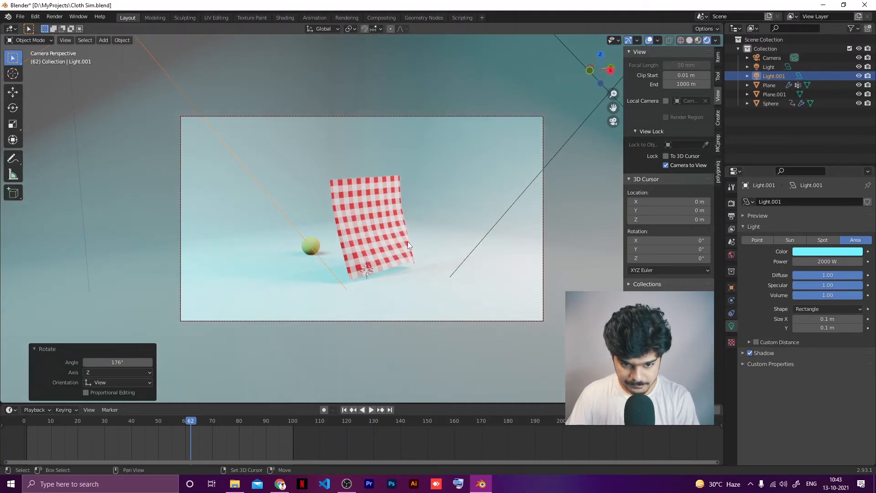
pyautogui.press('space')
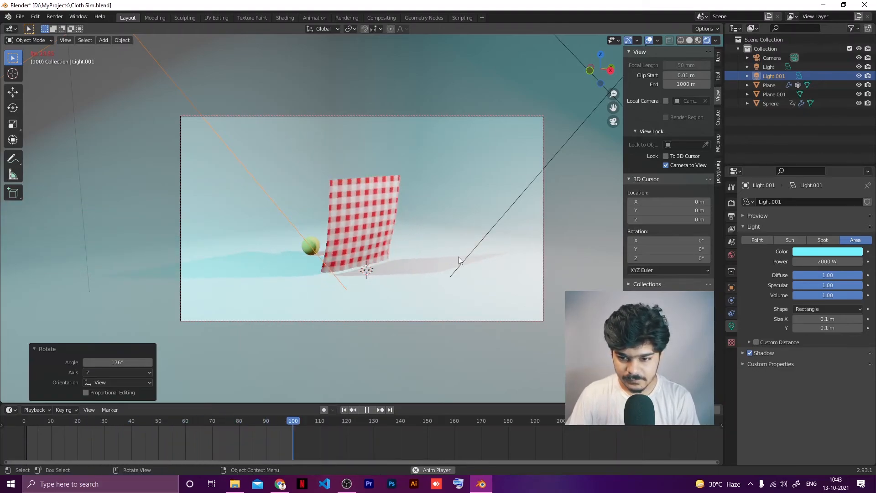
pyautogui.press('space')
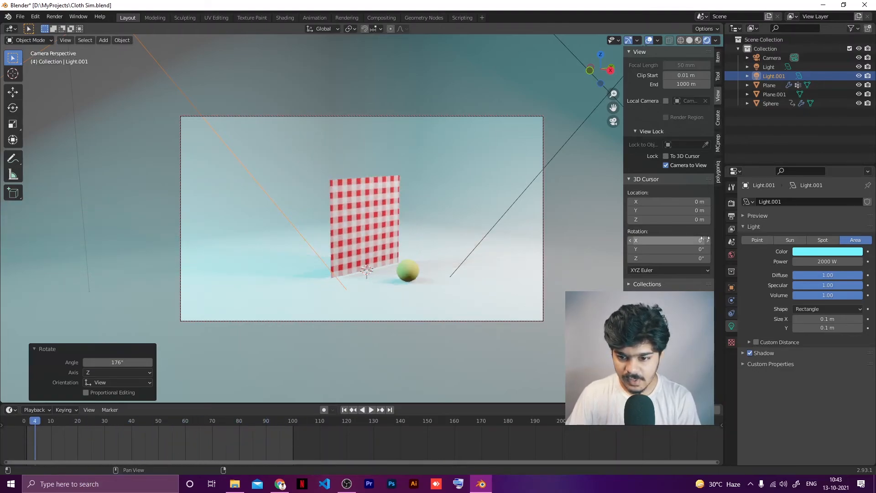
# - Enable Bloom in the Eevee render settings with a threshold of about 2.018, and preview the animation
pyautogui.click(734, 203)
pyautogui.click(810, 201)
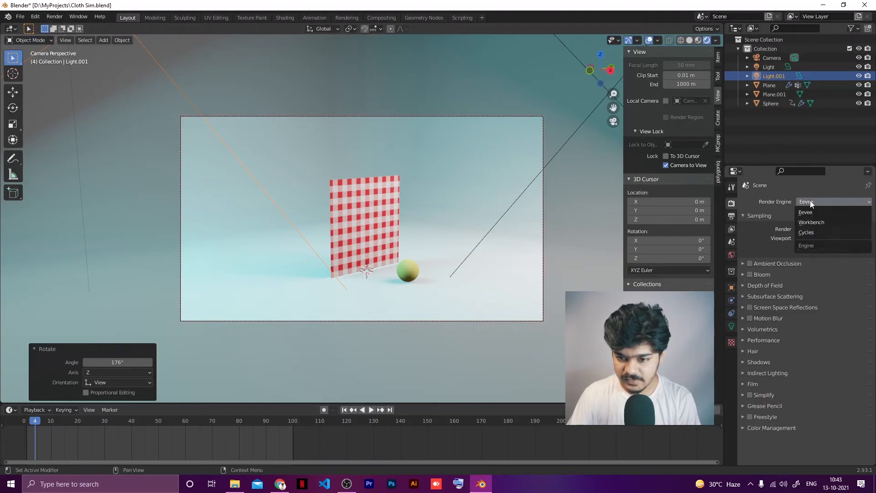
pyautogui.click(810, 201)
pyautogui.click(817, 202)
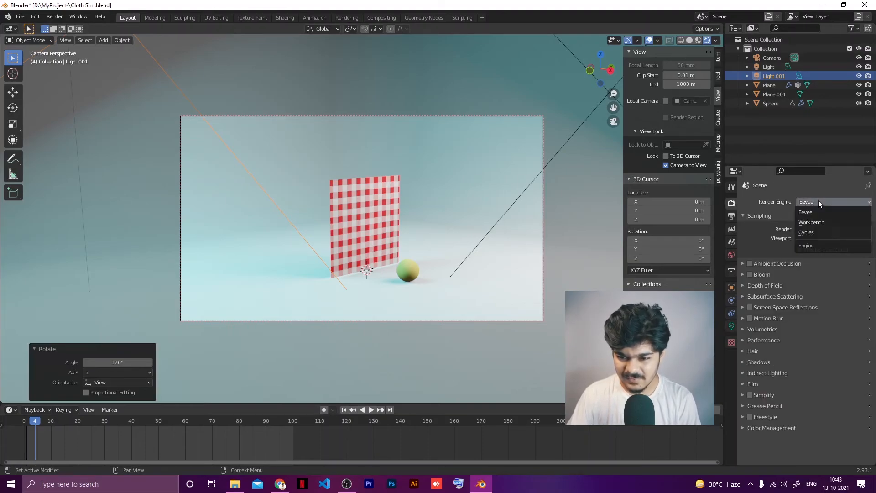
pyautogui.click(818, 201)
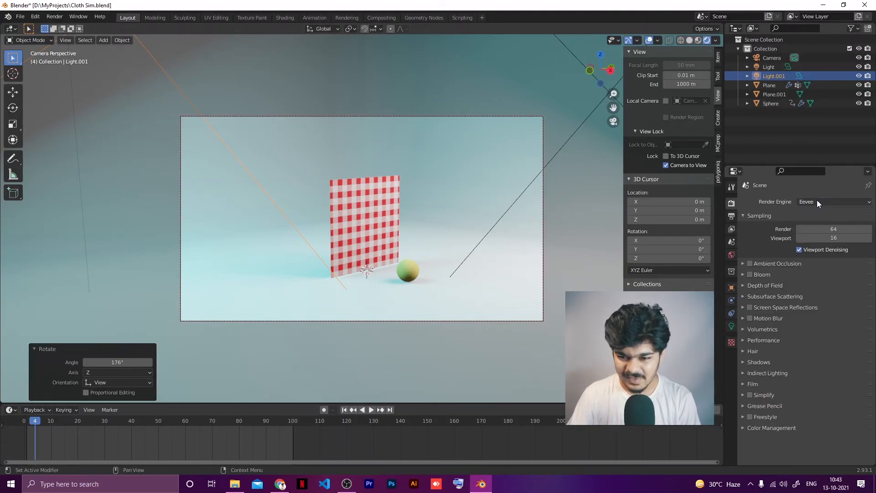
pyautogui.click(749, 275)
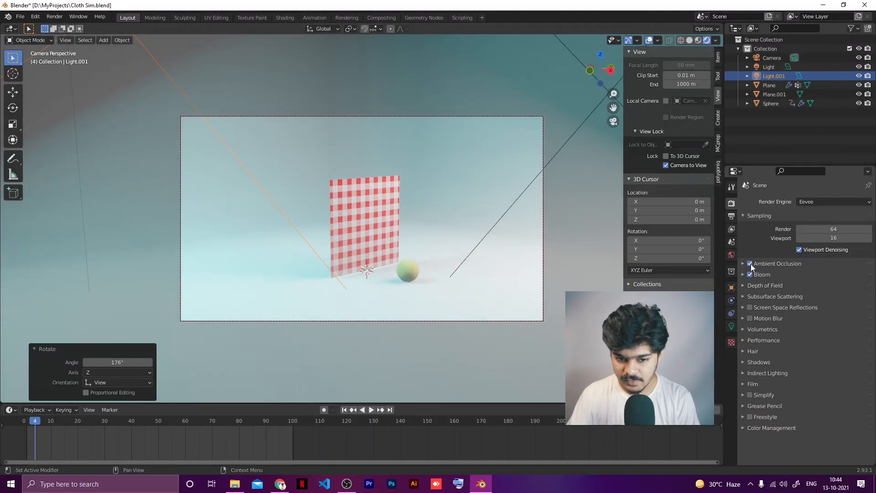
pyautogui.click(743, 274)
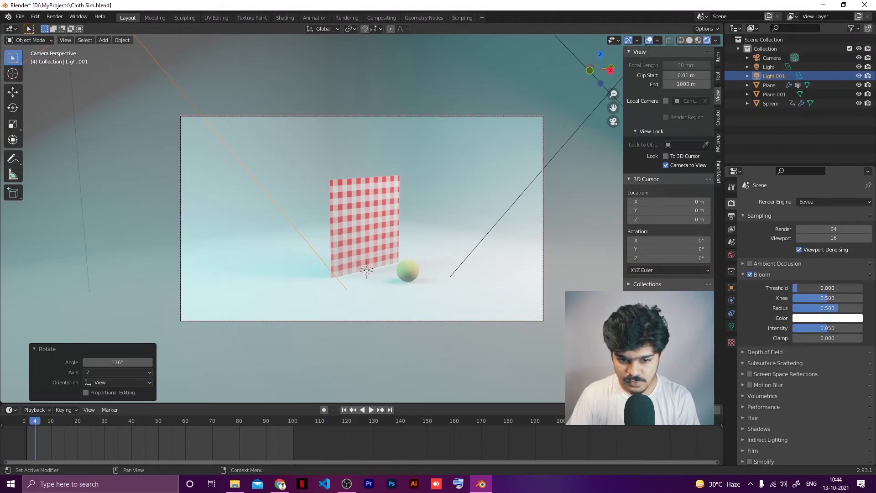
pyautogui.moveTo(821, 287); pyautogui.dragTo(839, 288)
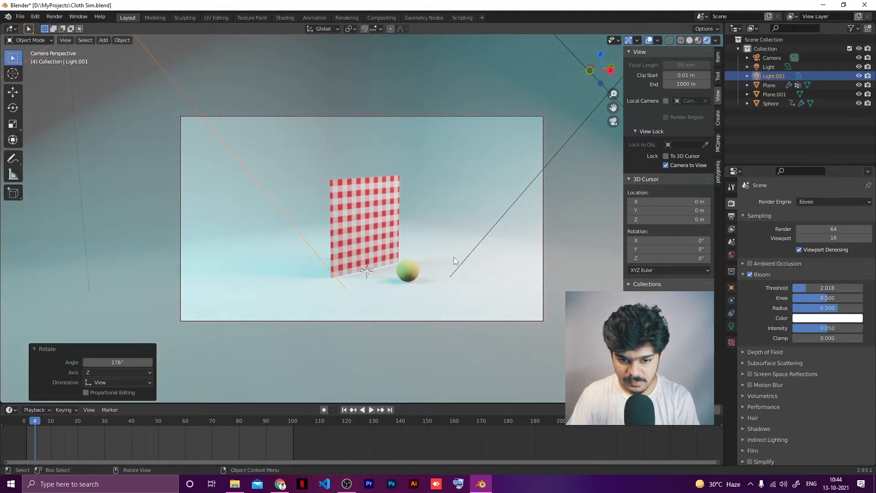
pyautogui.press('space')
pyautogui.press('space')
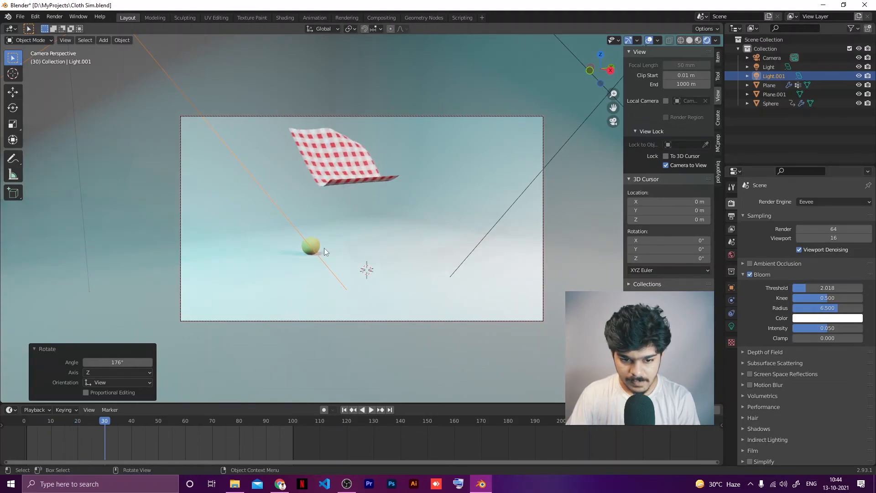
# - Recolour the sphere's base colour to a very dark red (H 0.000, V about 0.075) and preview the animation through the camera
pyautogui.click(320, 247)
pyautogui.click(284, 16)
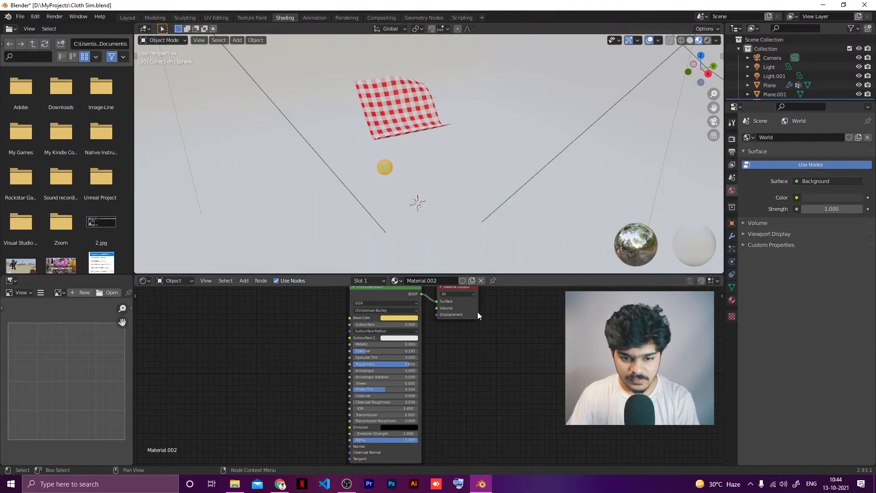
pyautogui.click(406, 318)
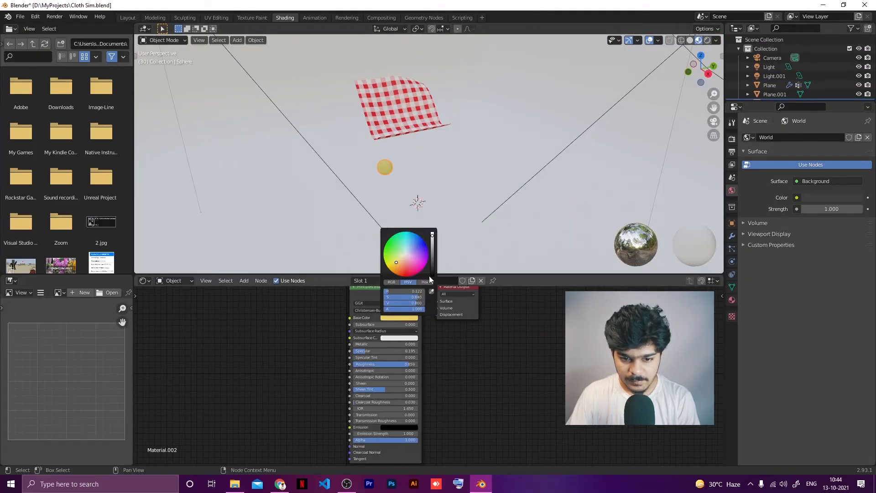
pyautogui.click(405, 266)
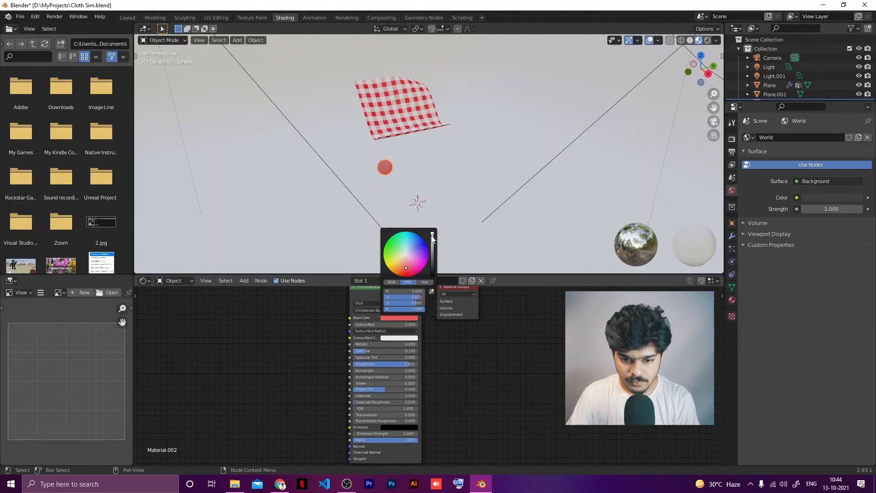
pyautogui.moveTo(433, 238); pyautogui.dragTo(432, 263)
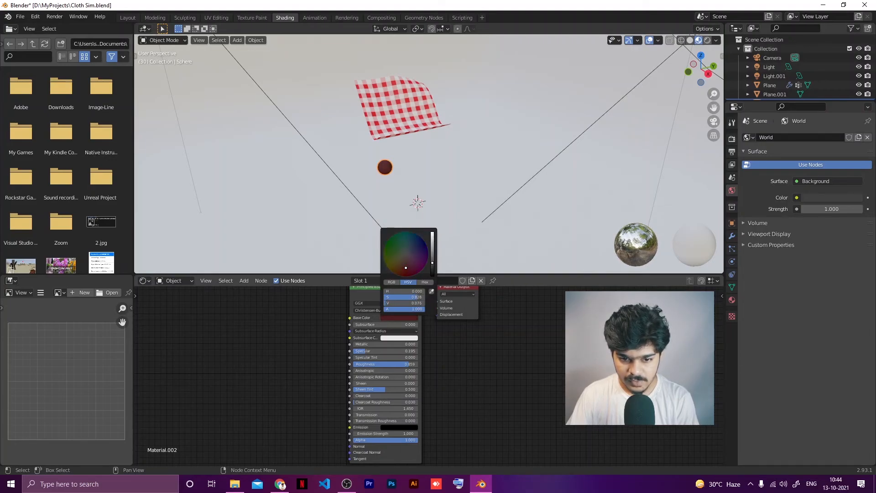
pyautogui.click(122, 18)
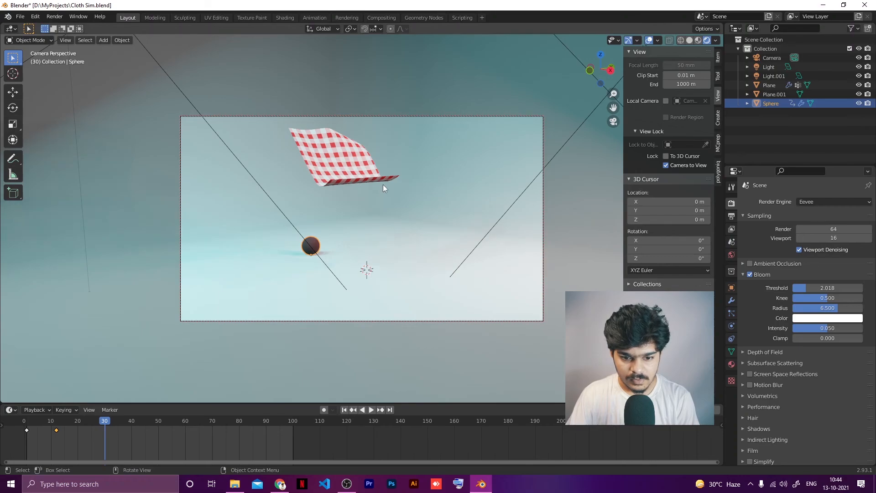
pyautogui.press('space')
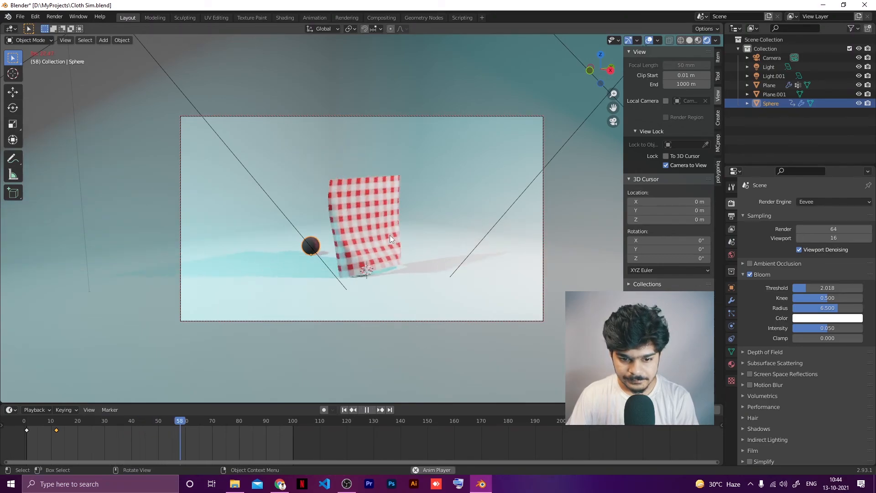
pyautogui.press('space')
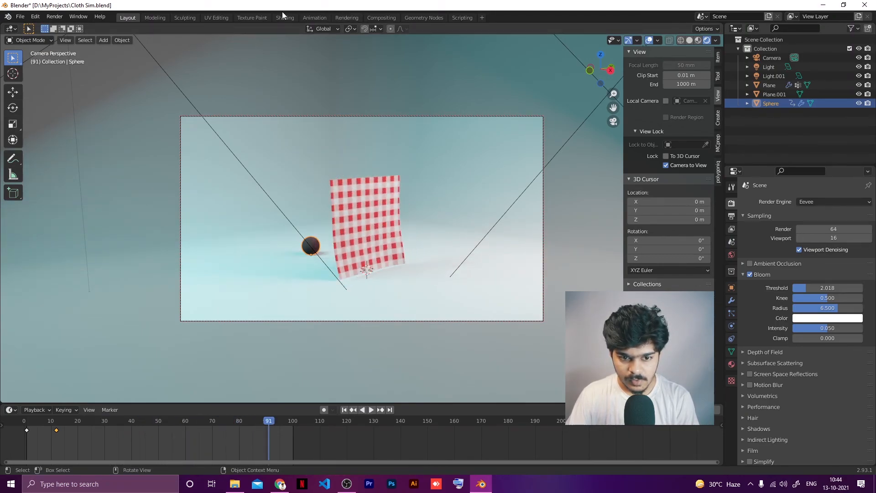
# - Set the sphere material's specular to about 0.427 and roughness to about 0.841, then replay the camera animation and save the file
pyautogui.click(285, 17)
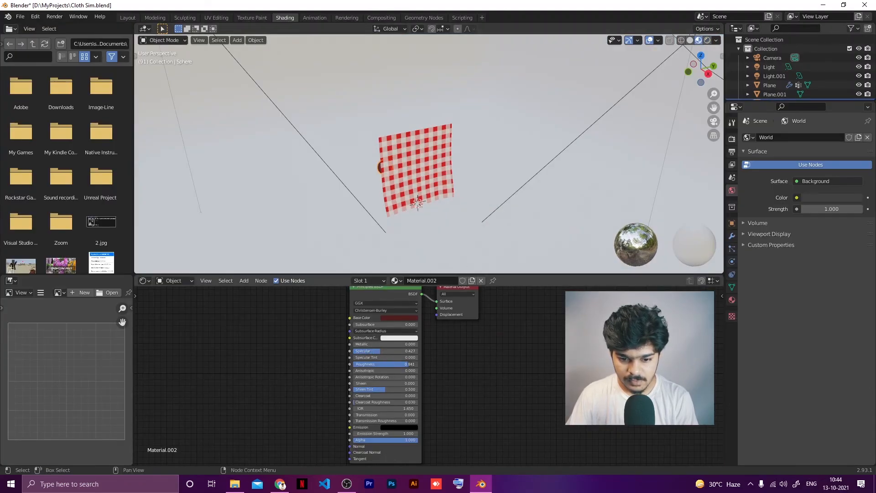
pyautogui.click(128, 17)
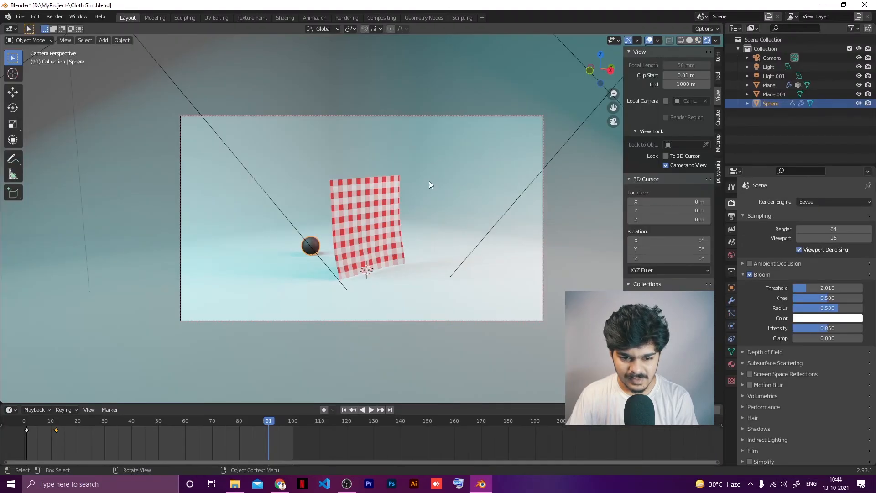
pyautogui.press('space')
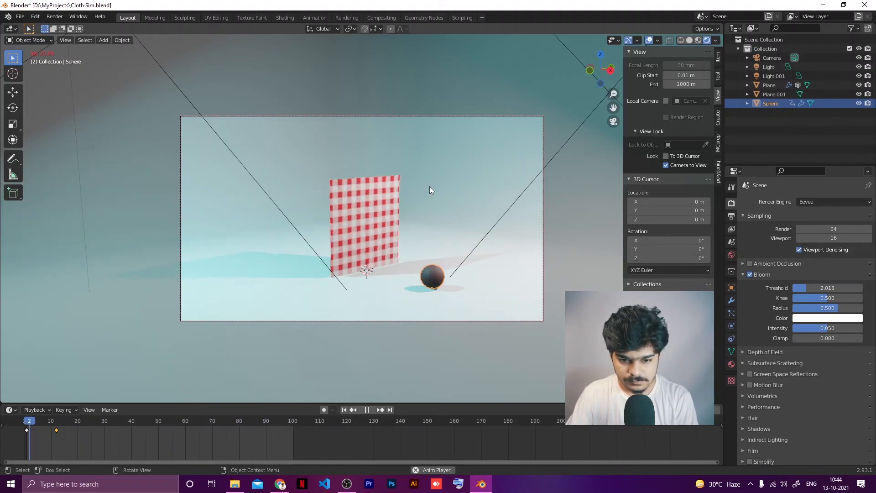
pyautogui.press('space')
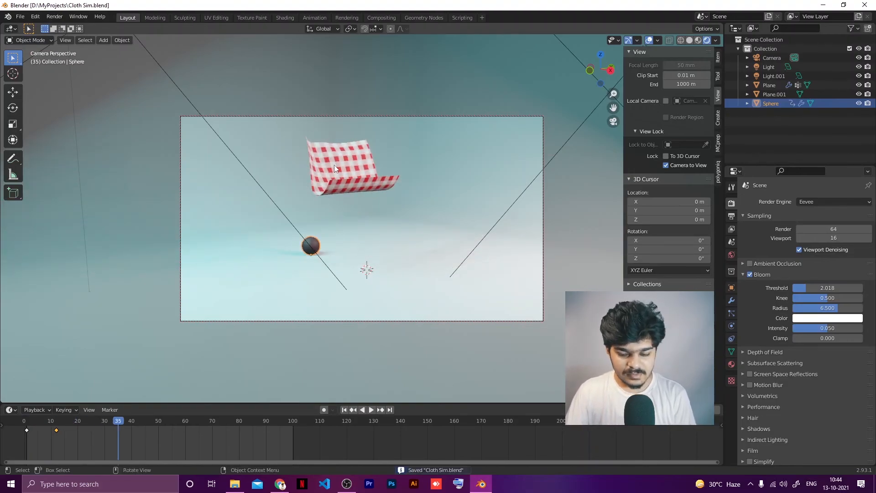
# - Hide the viewport overlays and the sidebar for a clean camera view of the scene
pyautogui.click(649, 41)
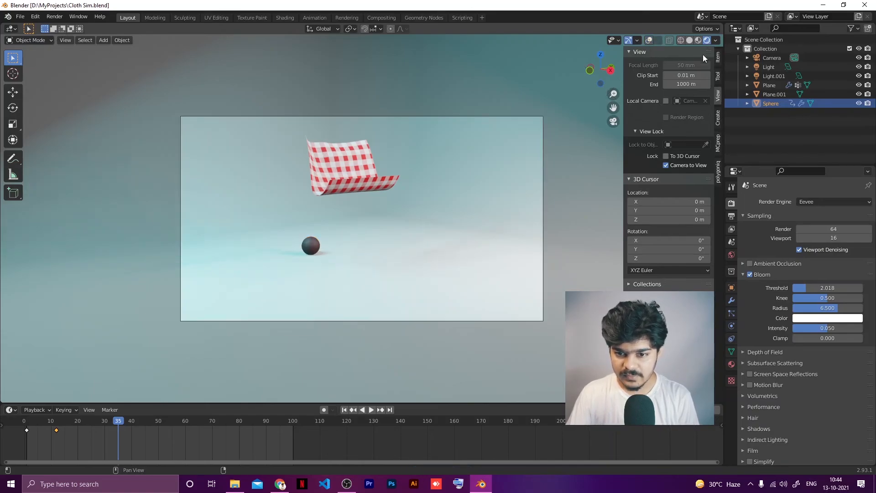
pyautogui.press('n')
pyautogui.rightClick(474, 66)
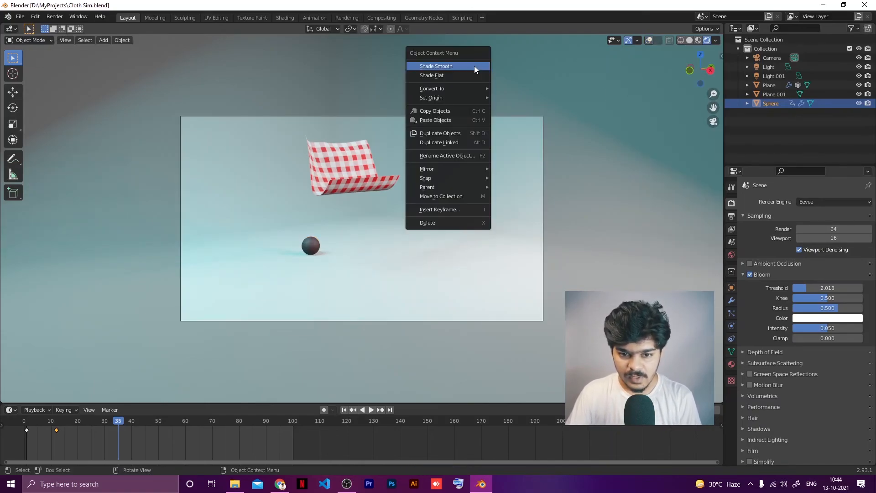
pyautogui.click(715, 41)
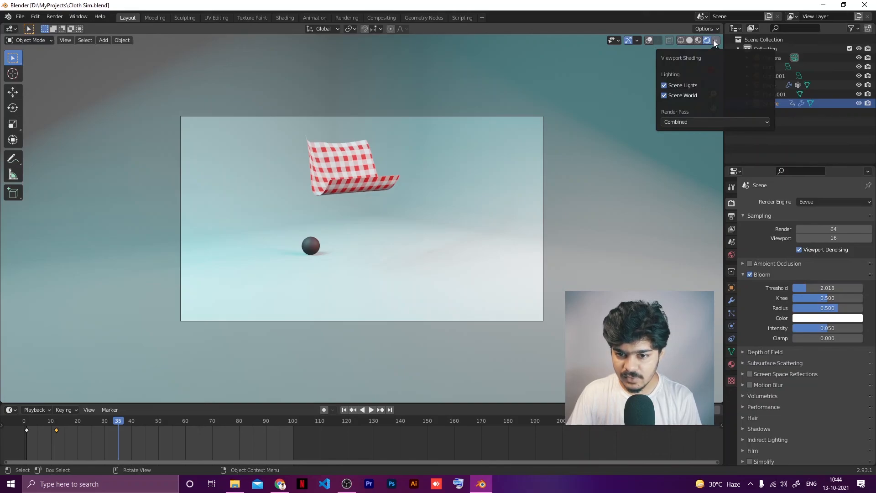
pyautogui.click(715, 42)
pyautogui.click(634, 40)
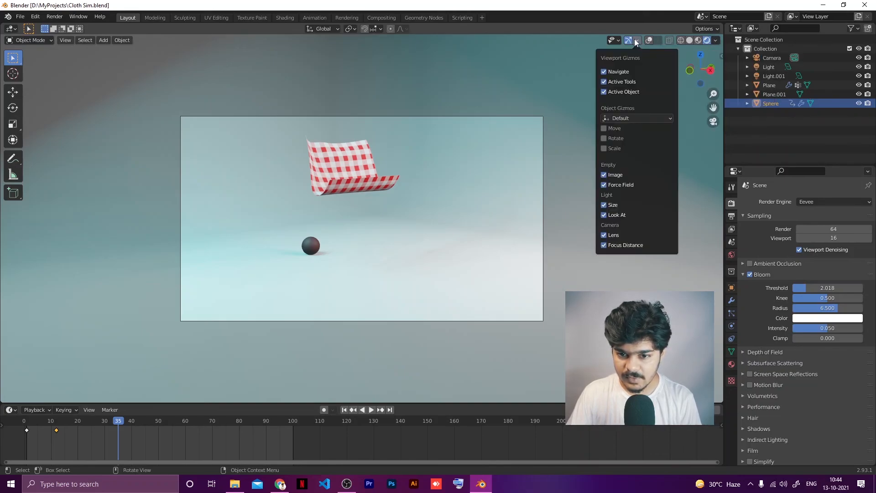
pyautogui.click(634, 40)
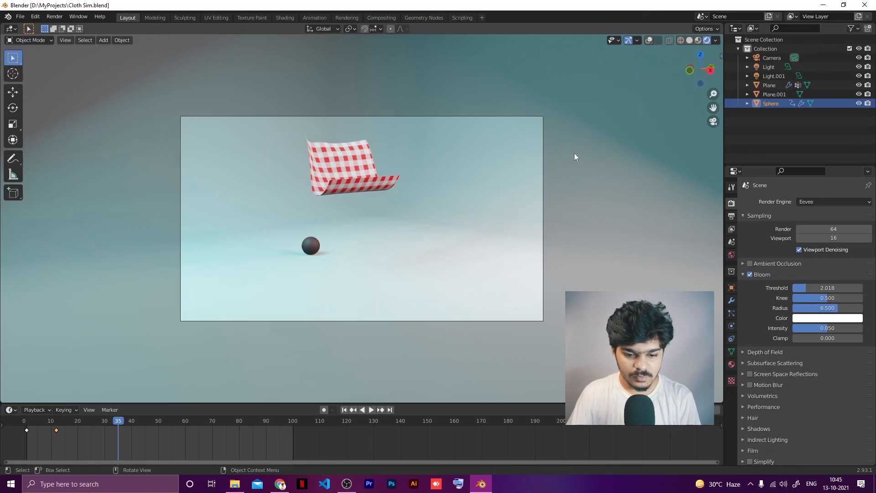
pyautogui.click(716, 29)
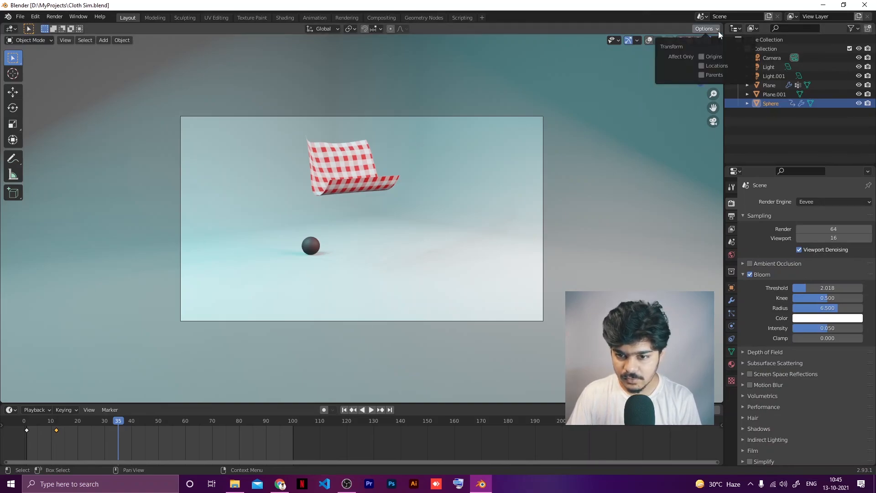
pyautogui.click(613, 41)
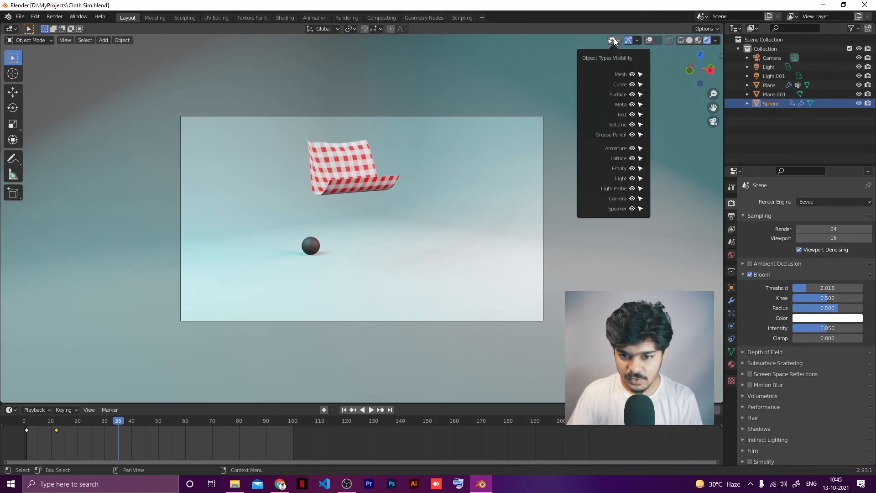
pyautogui.click(614, 41)
pyautogui.click(713, 40)
pyautogui.click(713, 40)
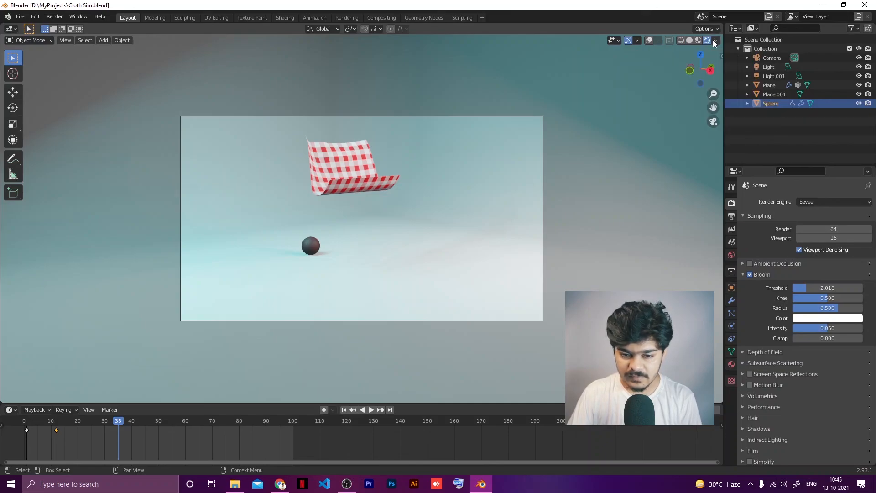